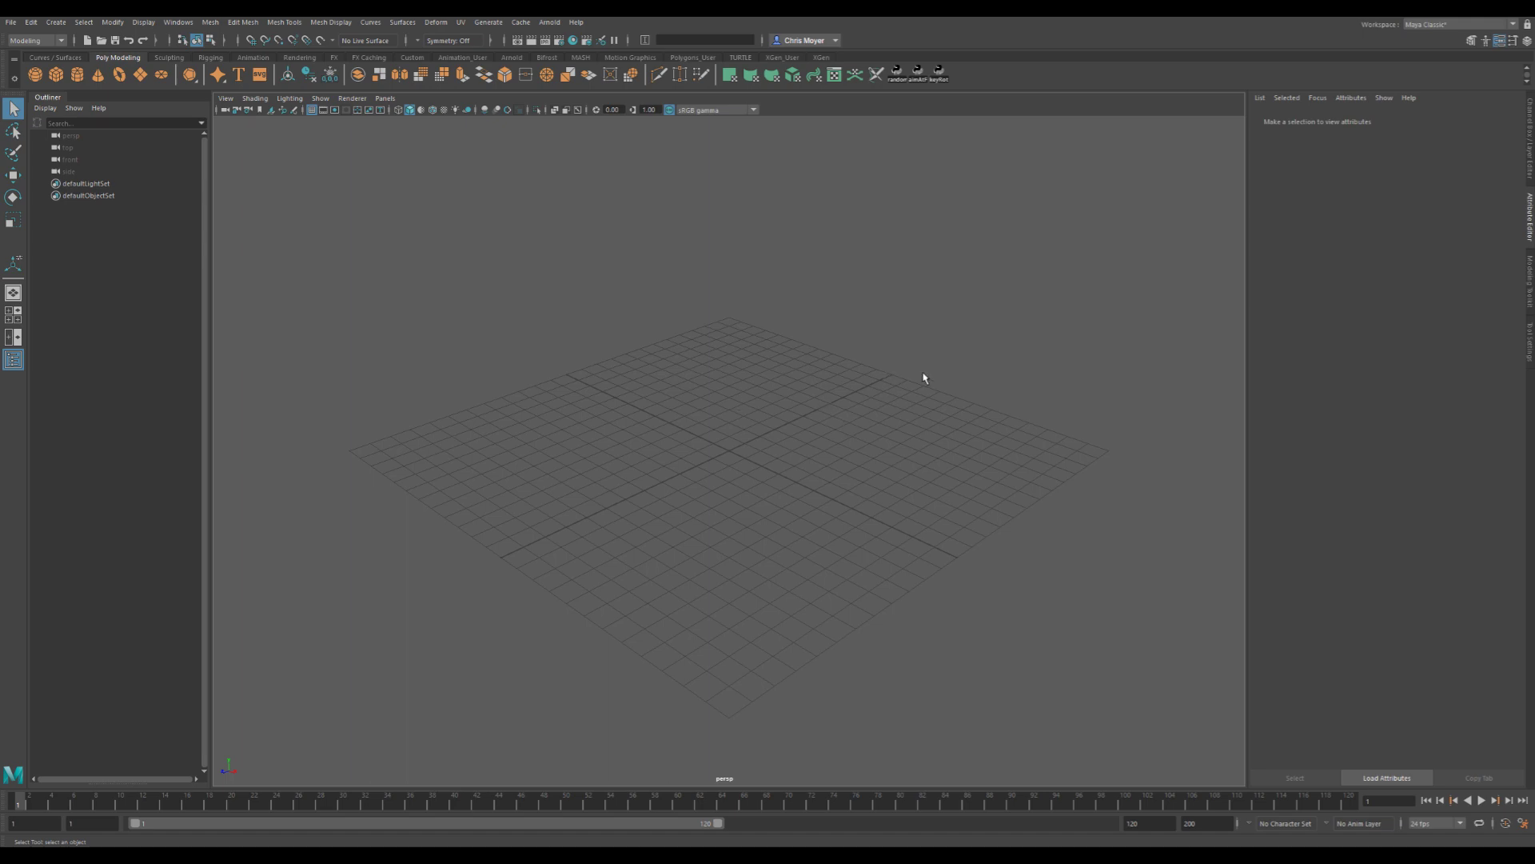
- Create a polygon plane at the origin and scale it up uniformly to cover the whole grid
click(140, 74)
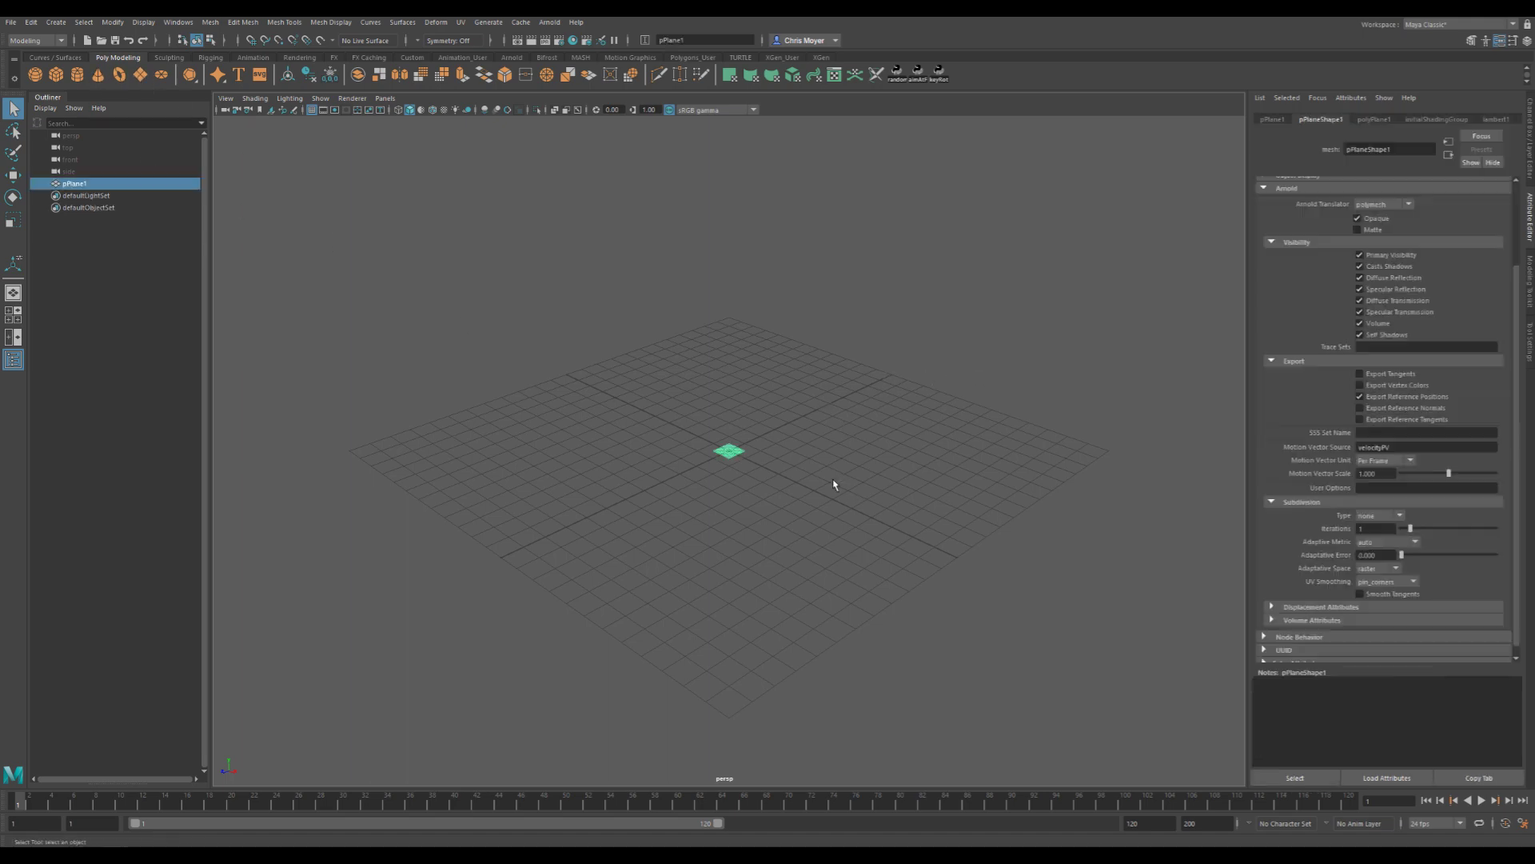
key(r)
drag(728, 450, 1088, 450)
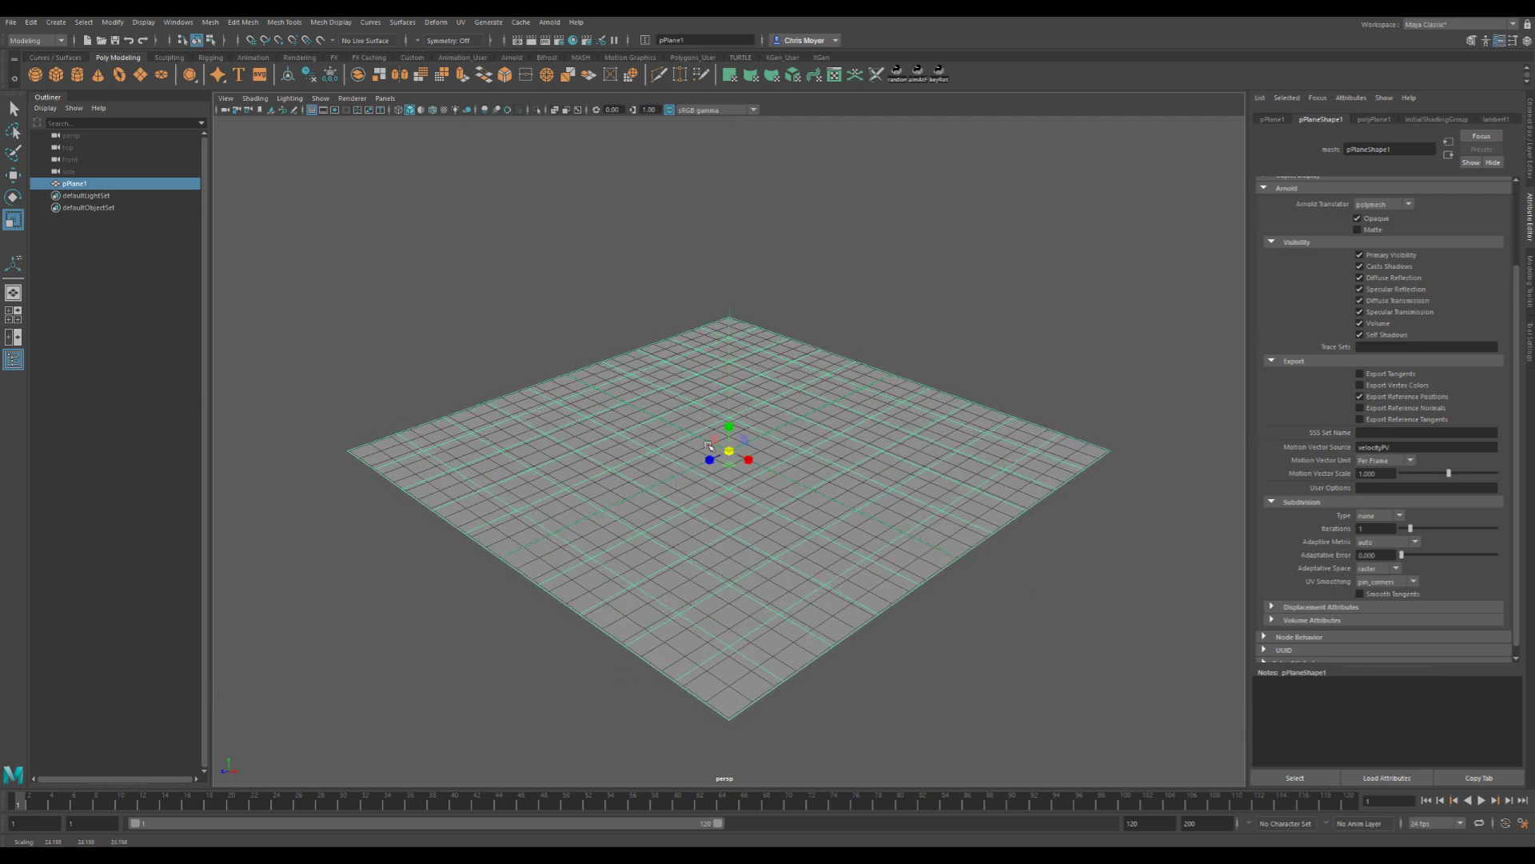
alt+drag(704, 444, 752, 402)
alt+right_drag(752, 402, 741, 412)
alt+drag(729, 456, 735, 462)
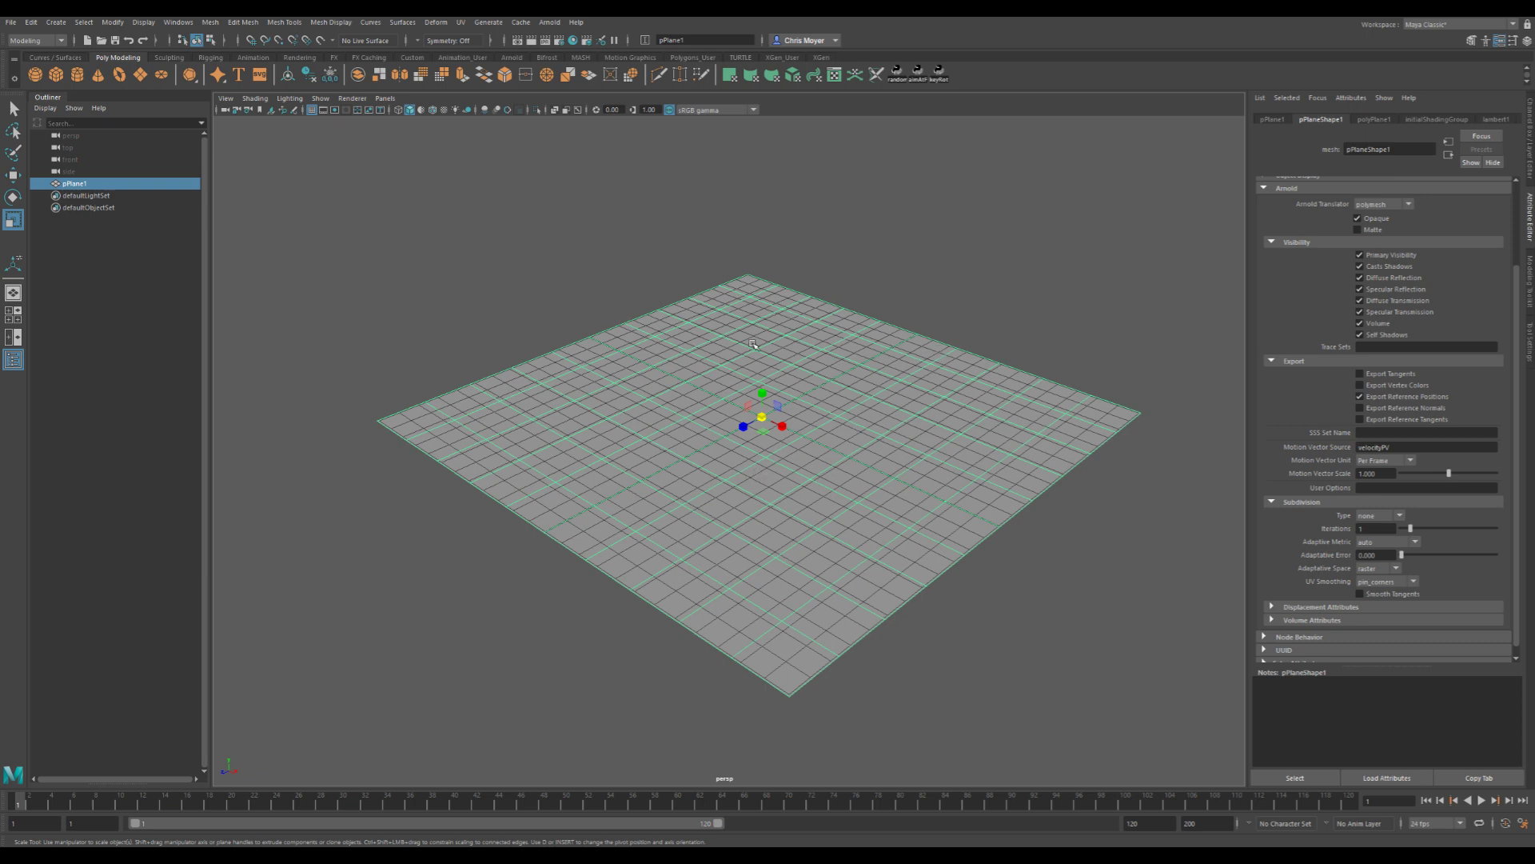
click(880, 266)
drag(889, 264, 571, 275)
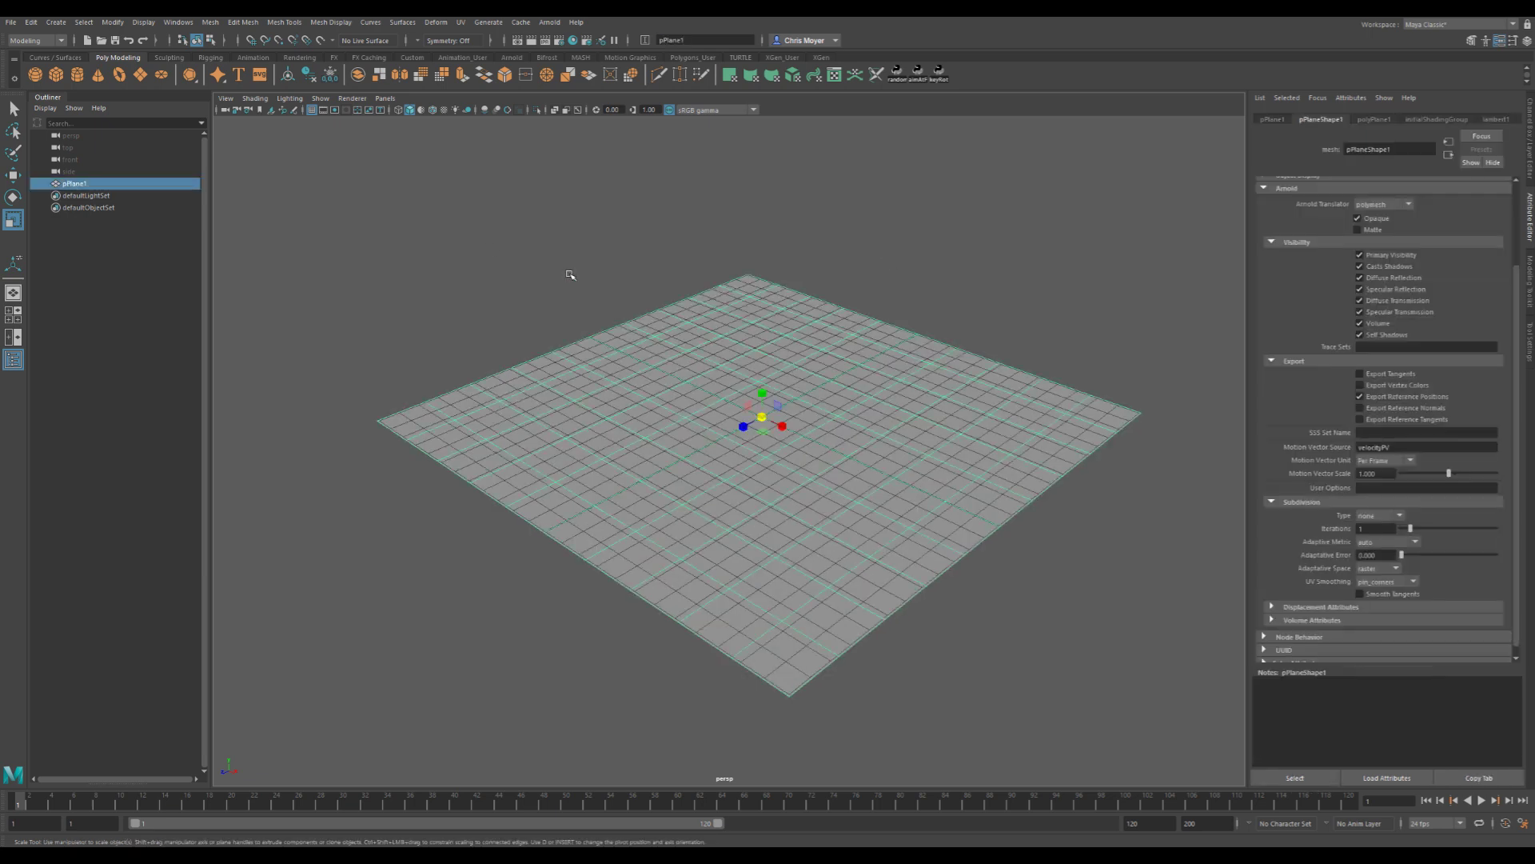
- Assign a new aiStandardSurface material to the plane and set its transmission weight to 1
right_click(756, 299)
right_drag(757, 306, 851, 702)
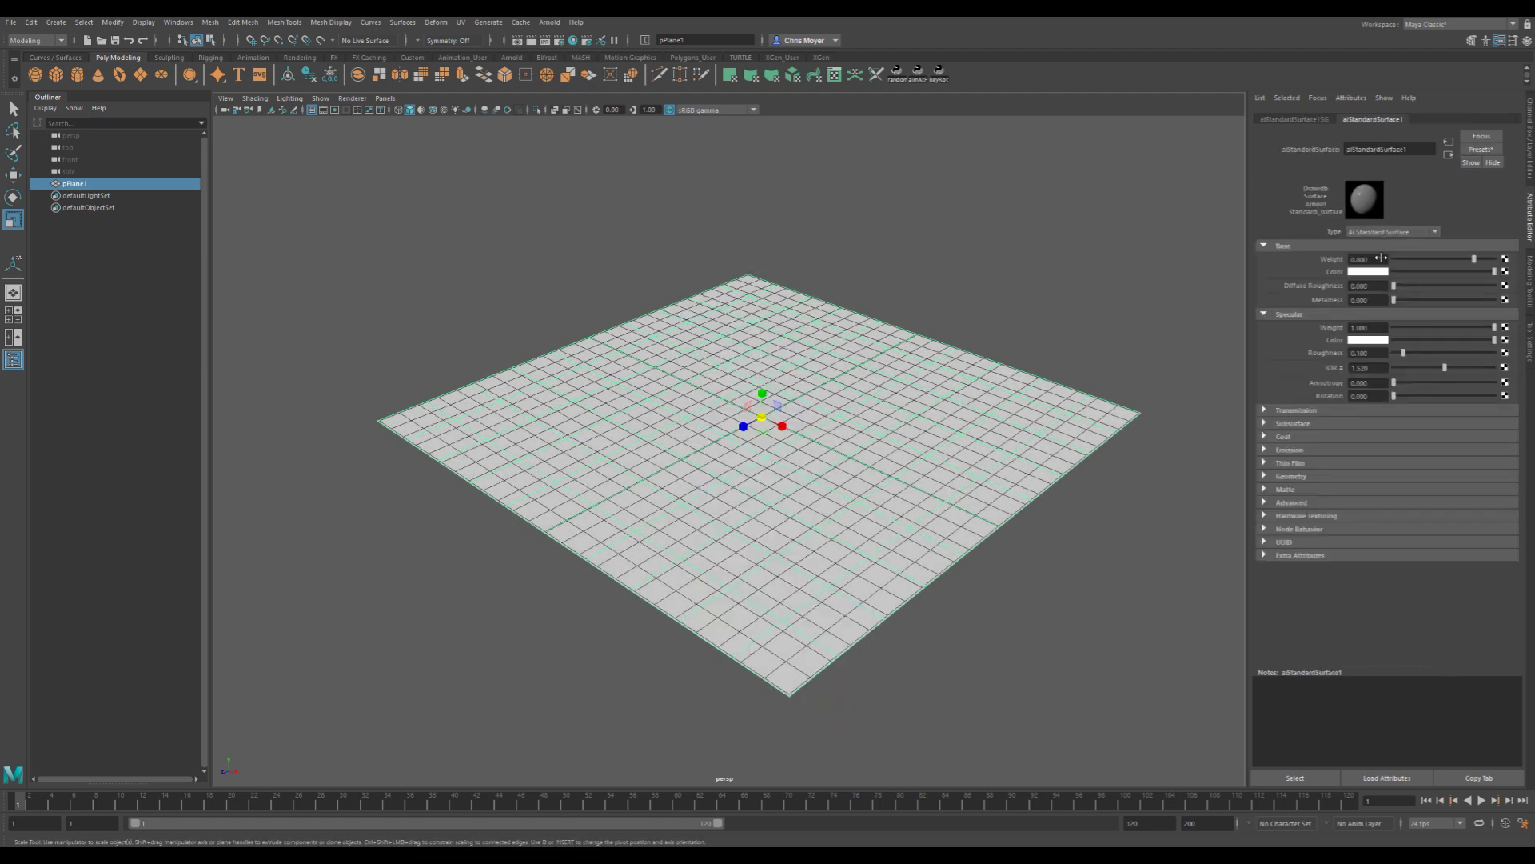
click(1294, 438)
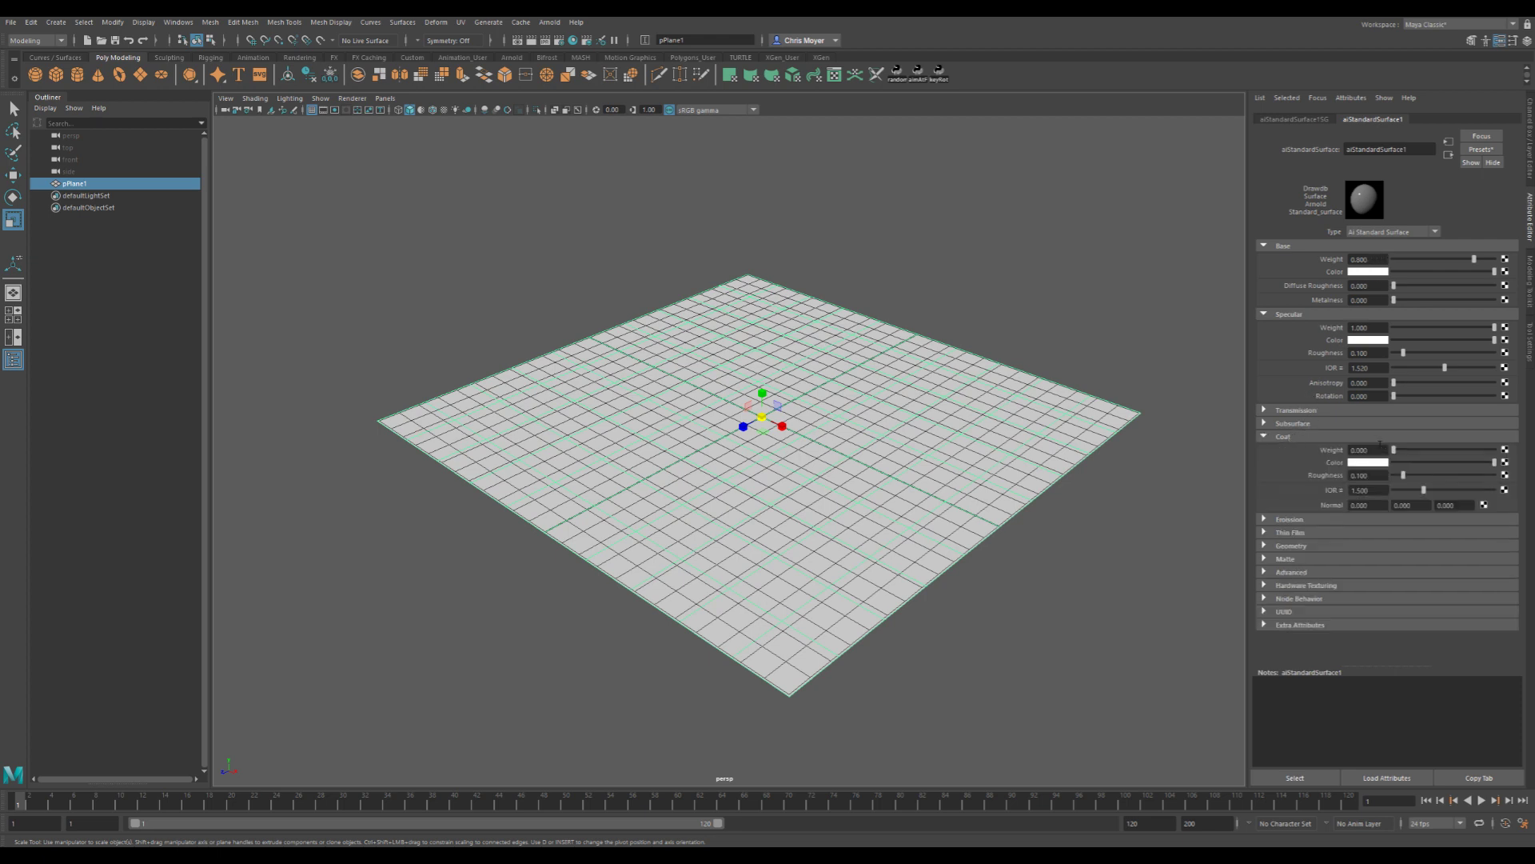
click(1348, 411)
drag(1396, 423, 1489, 423)
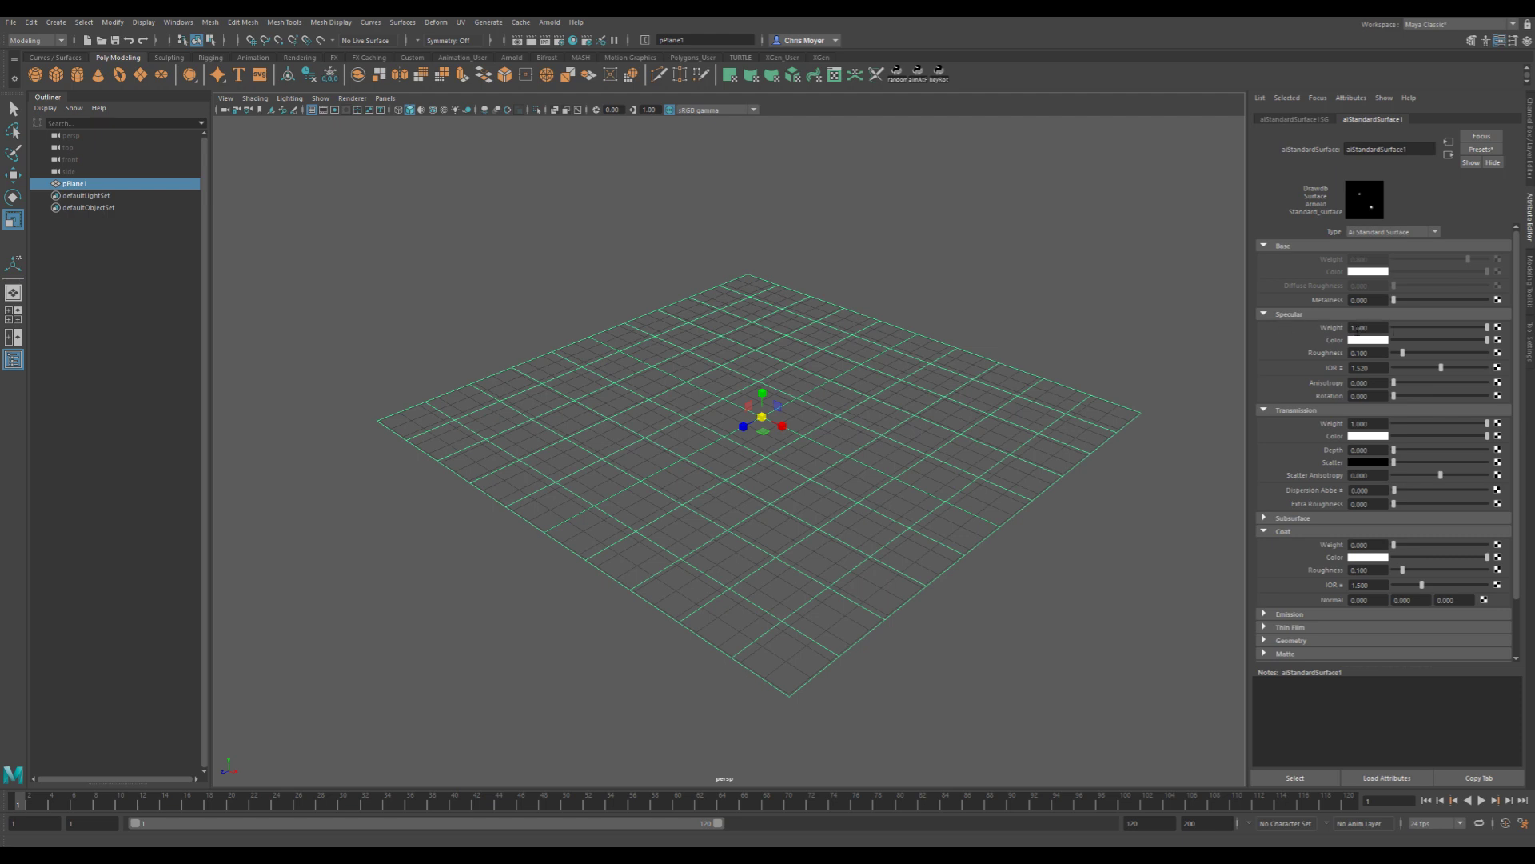
- Set the material's specular IOR to 1.33
double_click(1377, 368)
text(1)
key(Return)
scroll(1298, 463, down, 2)
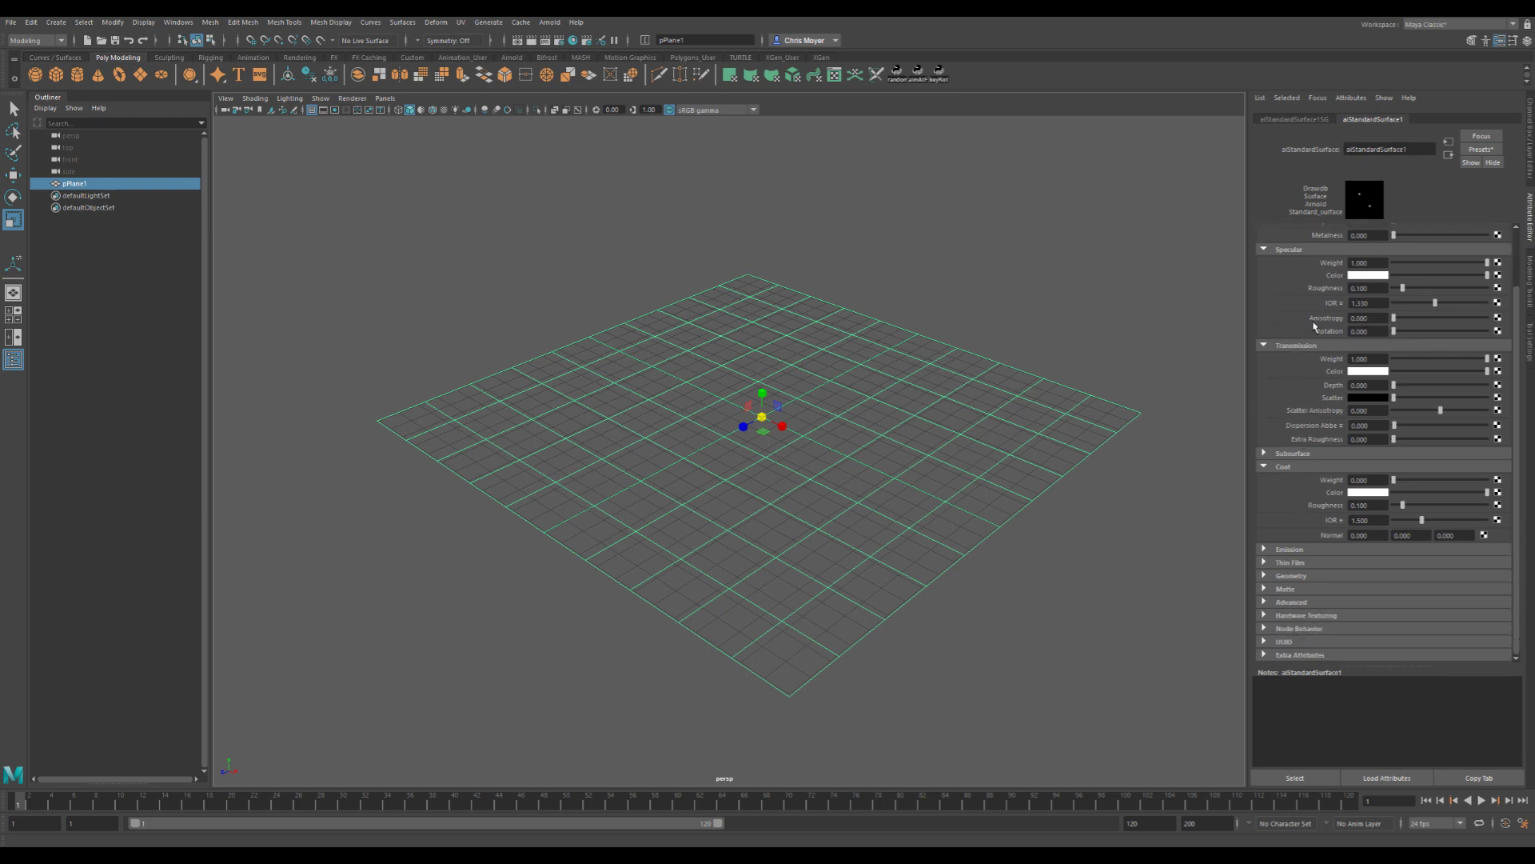
- Turn off the Opaque option in the Arnold attributes of the plane's shape
click(847, 393)
scroll(1257, 287, up, 3)
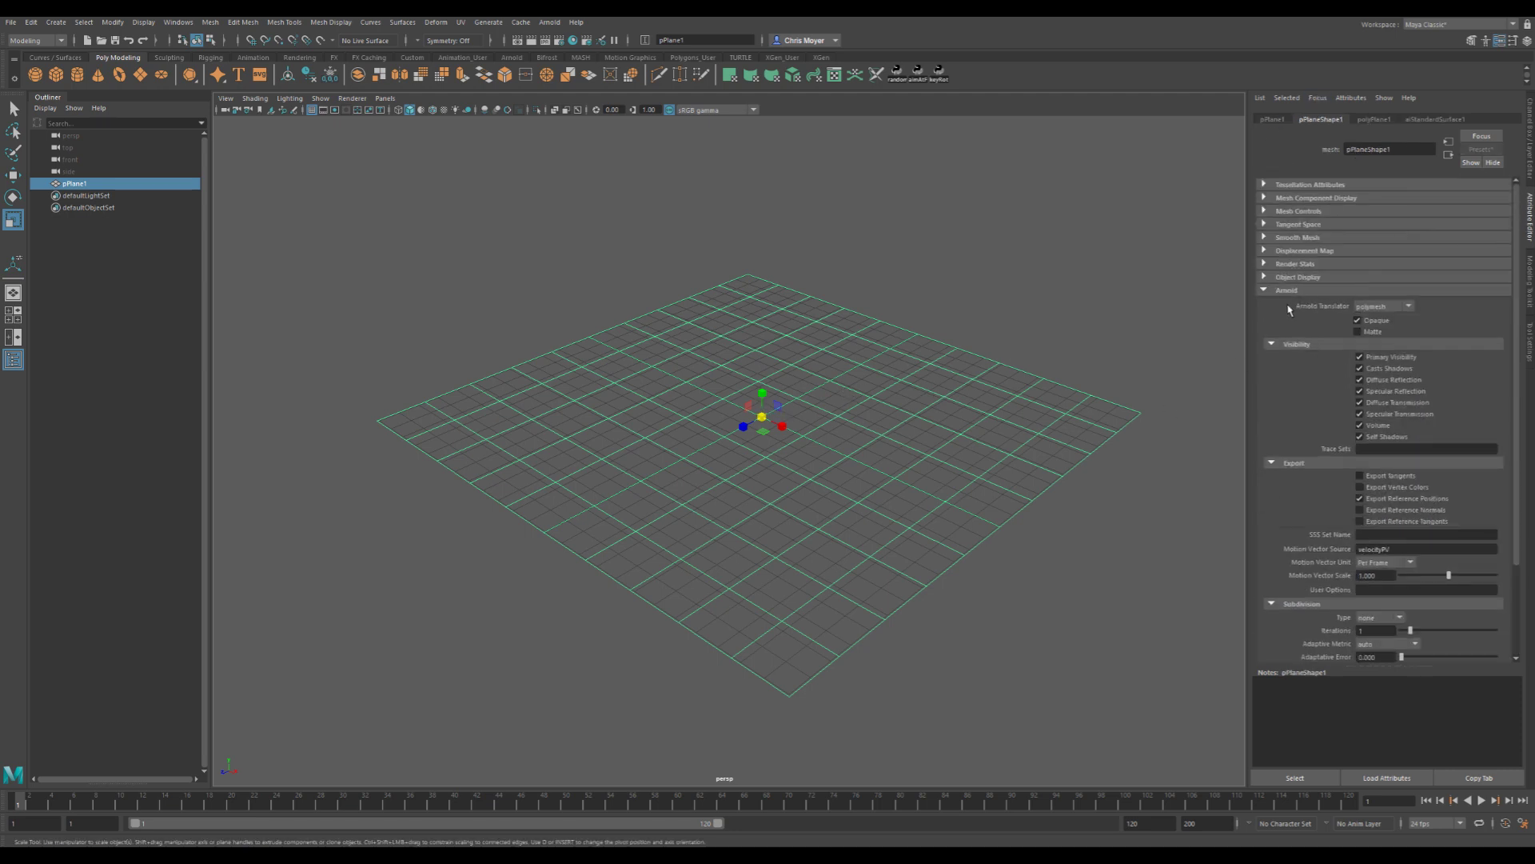
click(1276, 291)
click(1283, 292)
click(1357, 319)
click(922, 311)
click(790, 393)
- Open a maximised Hypershade and graph the aiStandardSurface1 shading network
click(574, 40)
drag(546, 213, 751, 48)
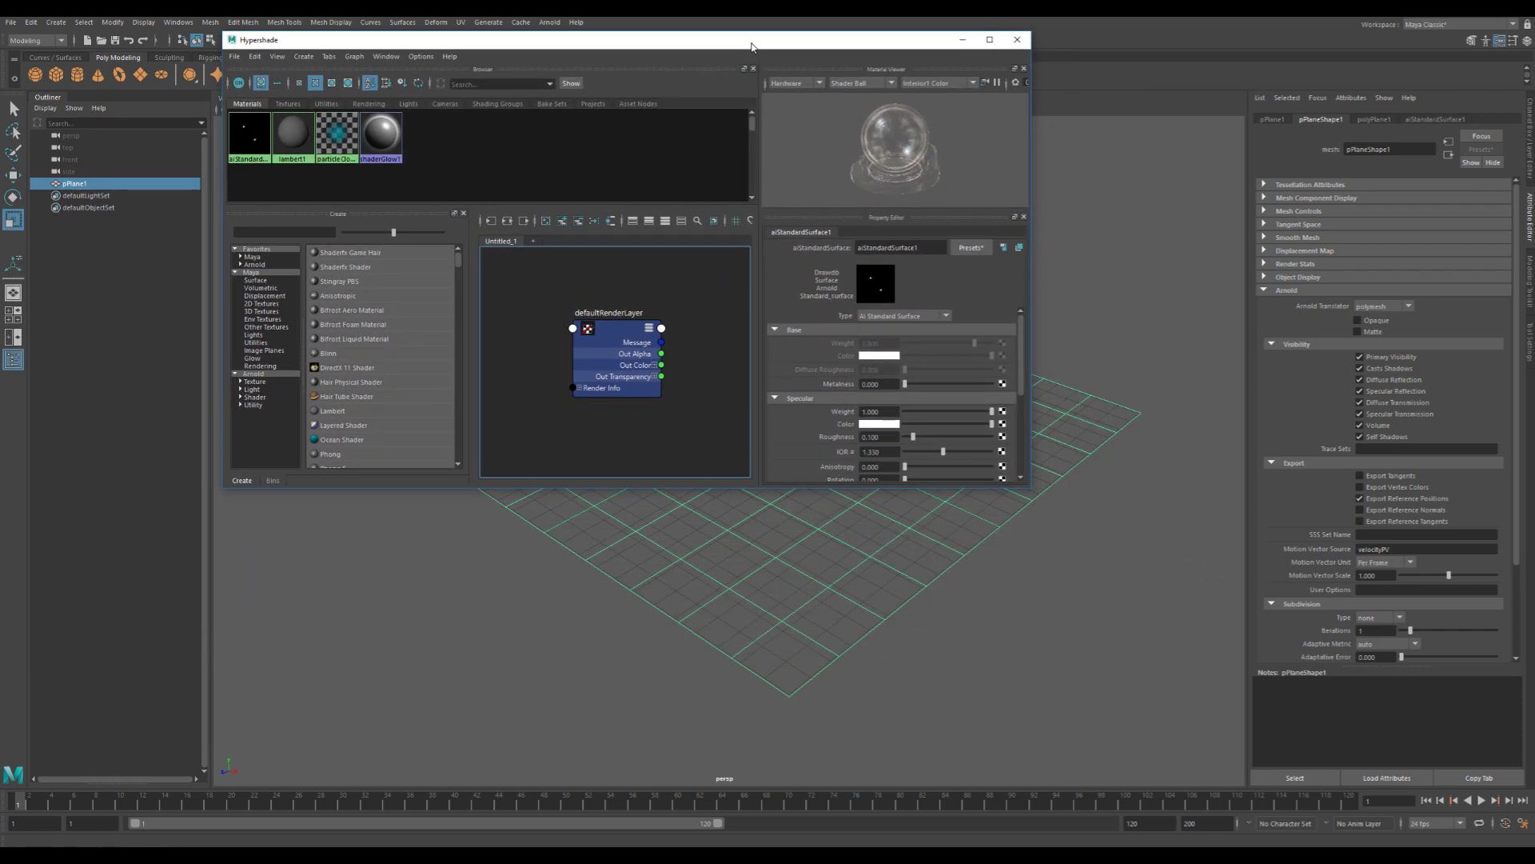
double_click(751, 48)
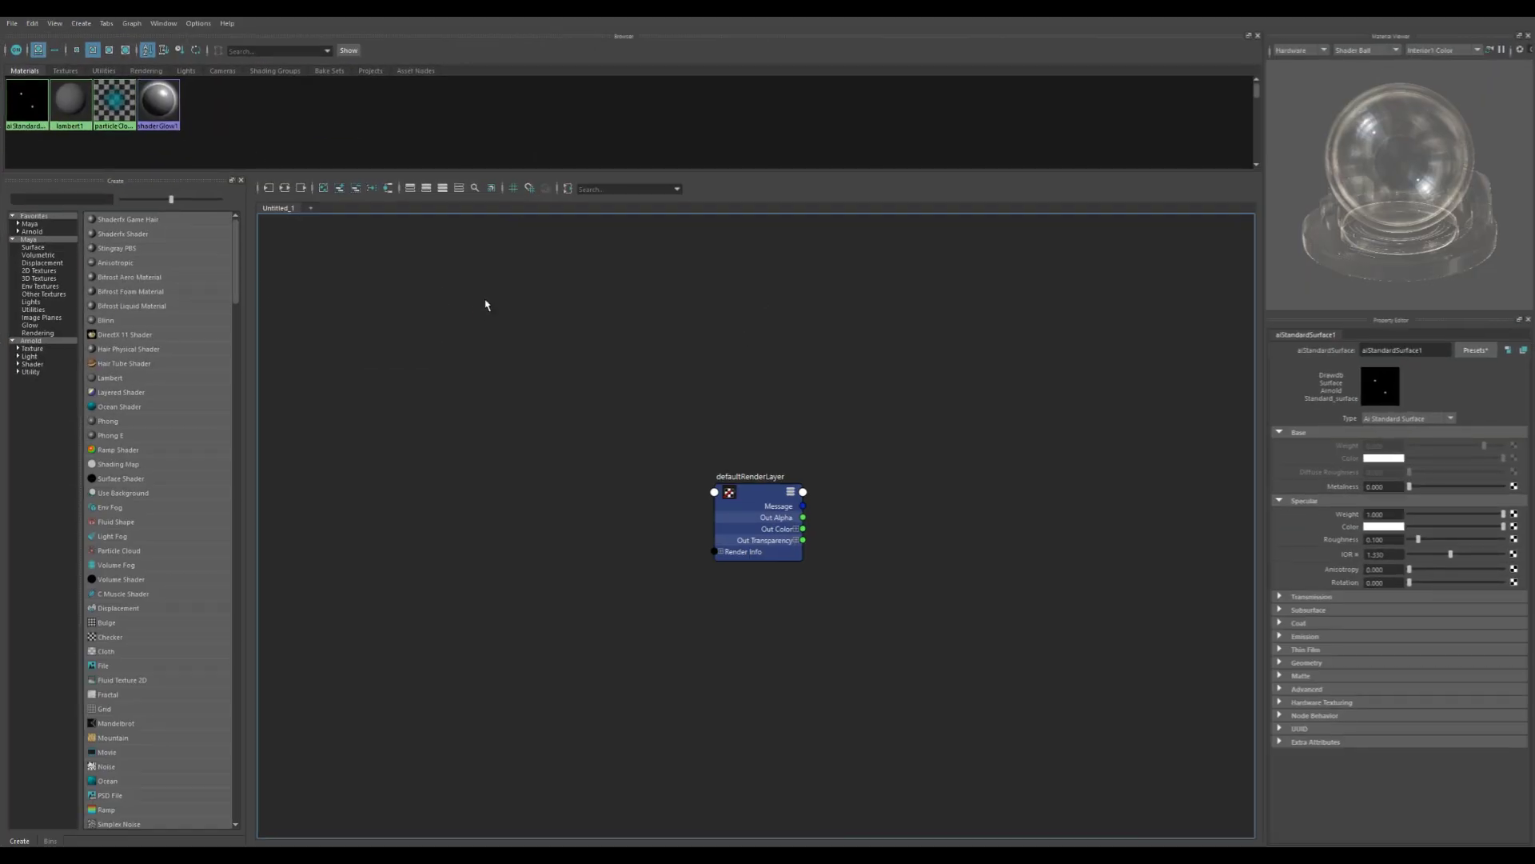
click(33, 105)
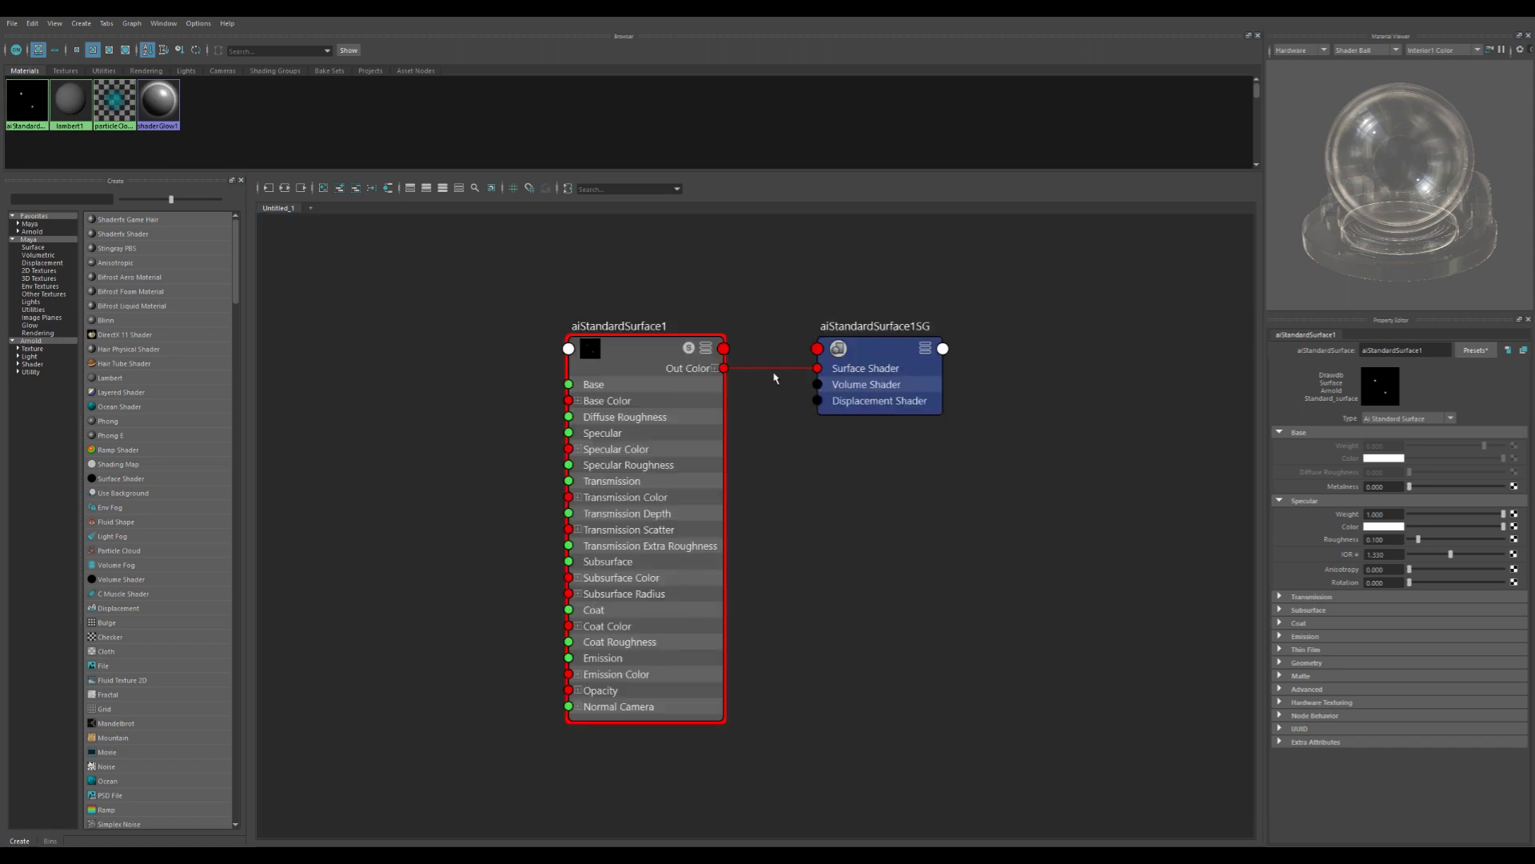
- Connect a new displacement shader to the displacement input of aiStandardSurface1SG and arrange the new nodes below the surface material
drag(772, 366, 869, 473)
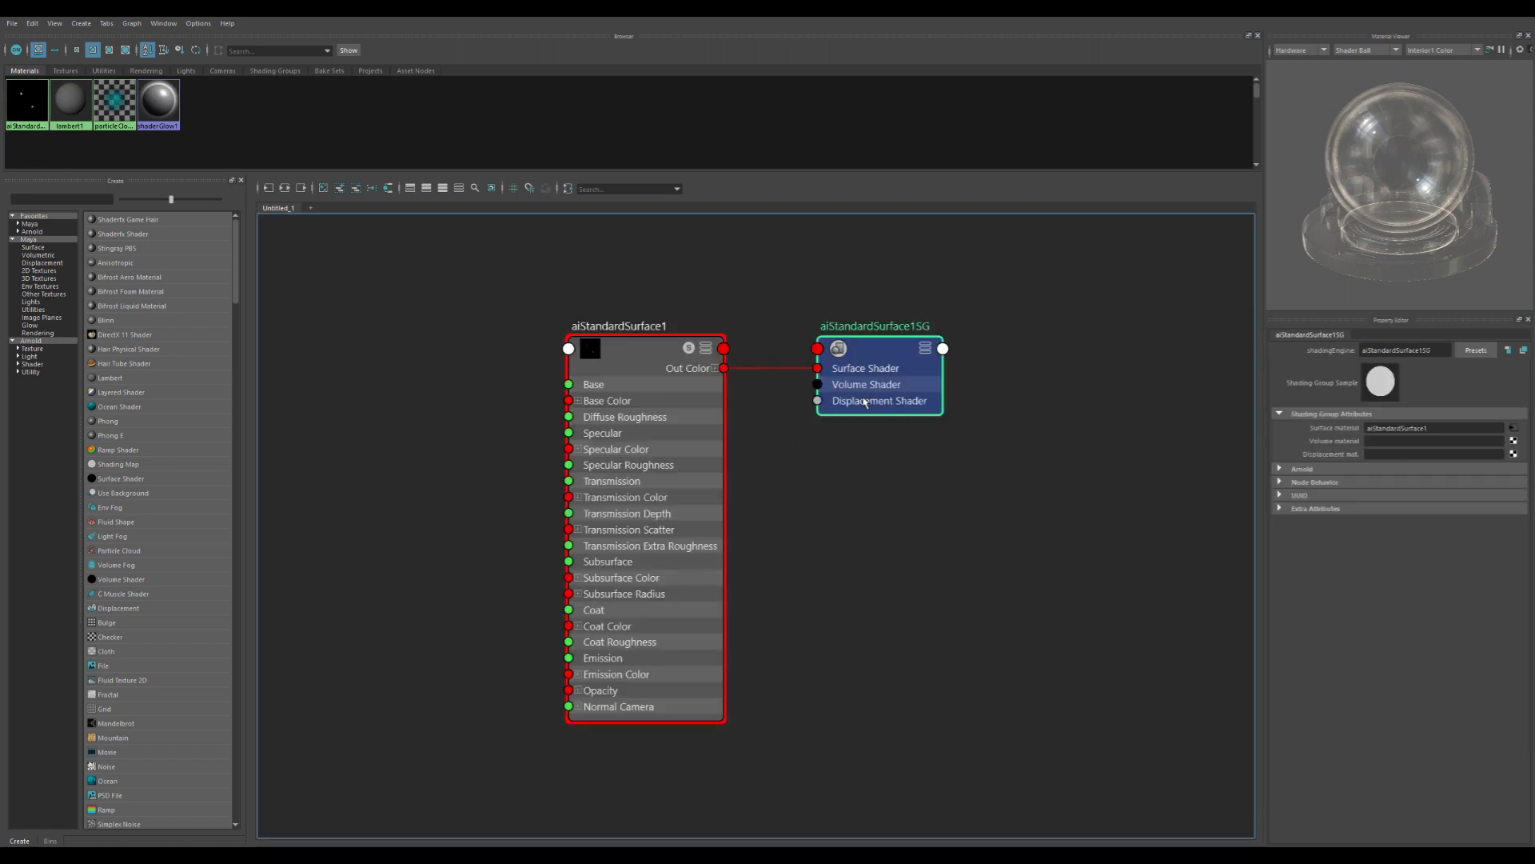
click(1514, 454)
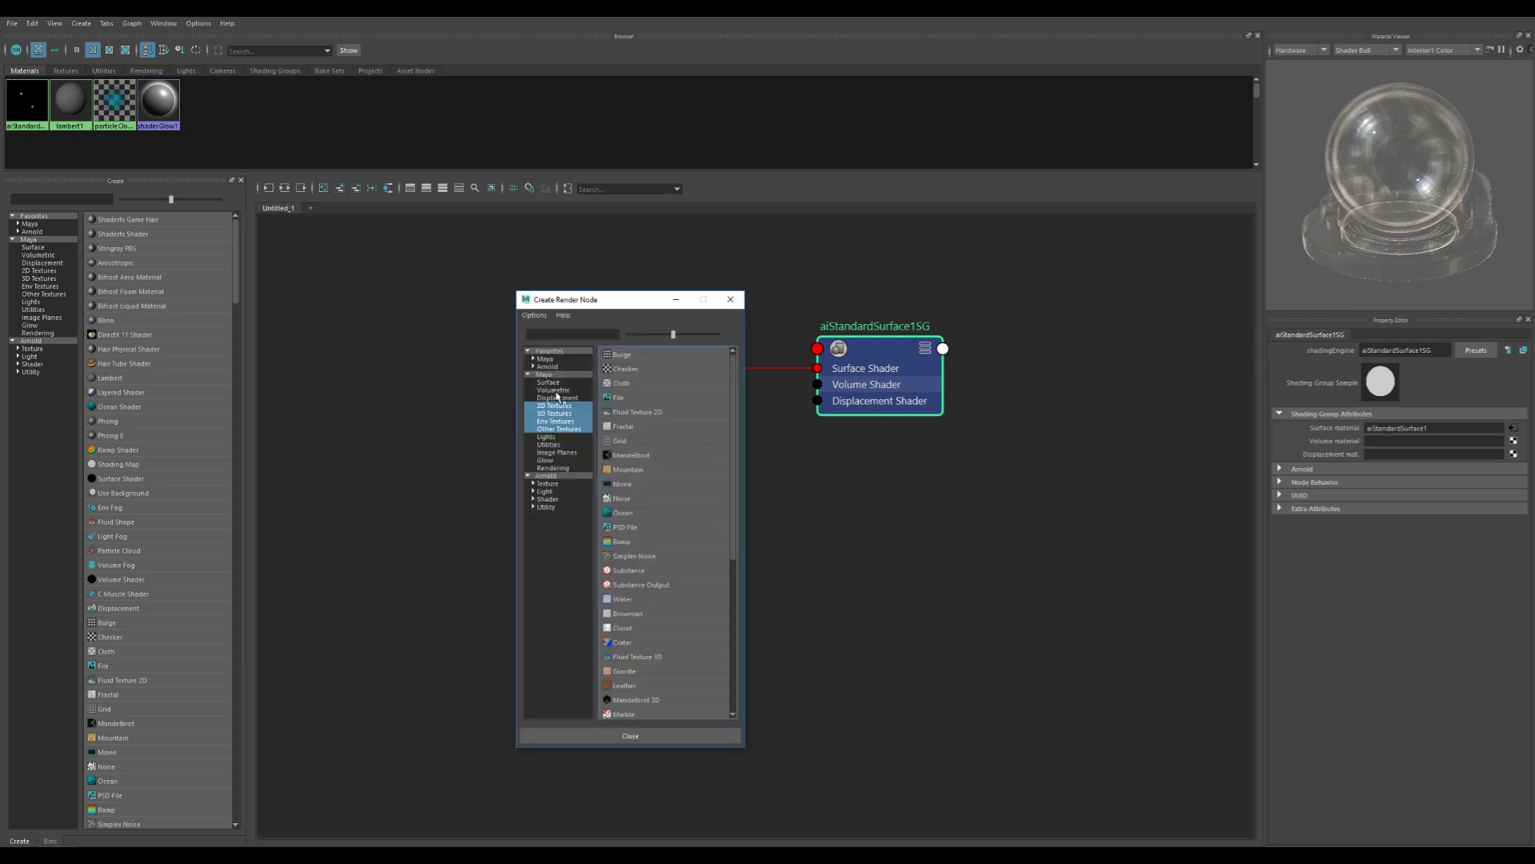
click(557, 397)
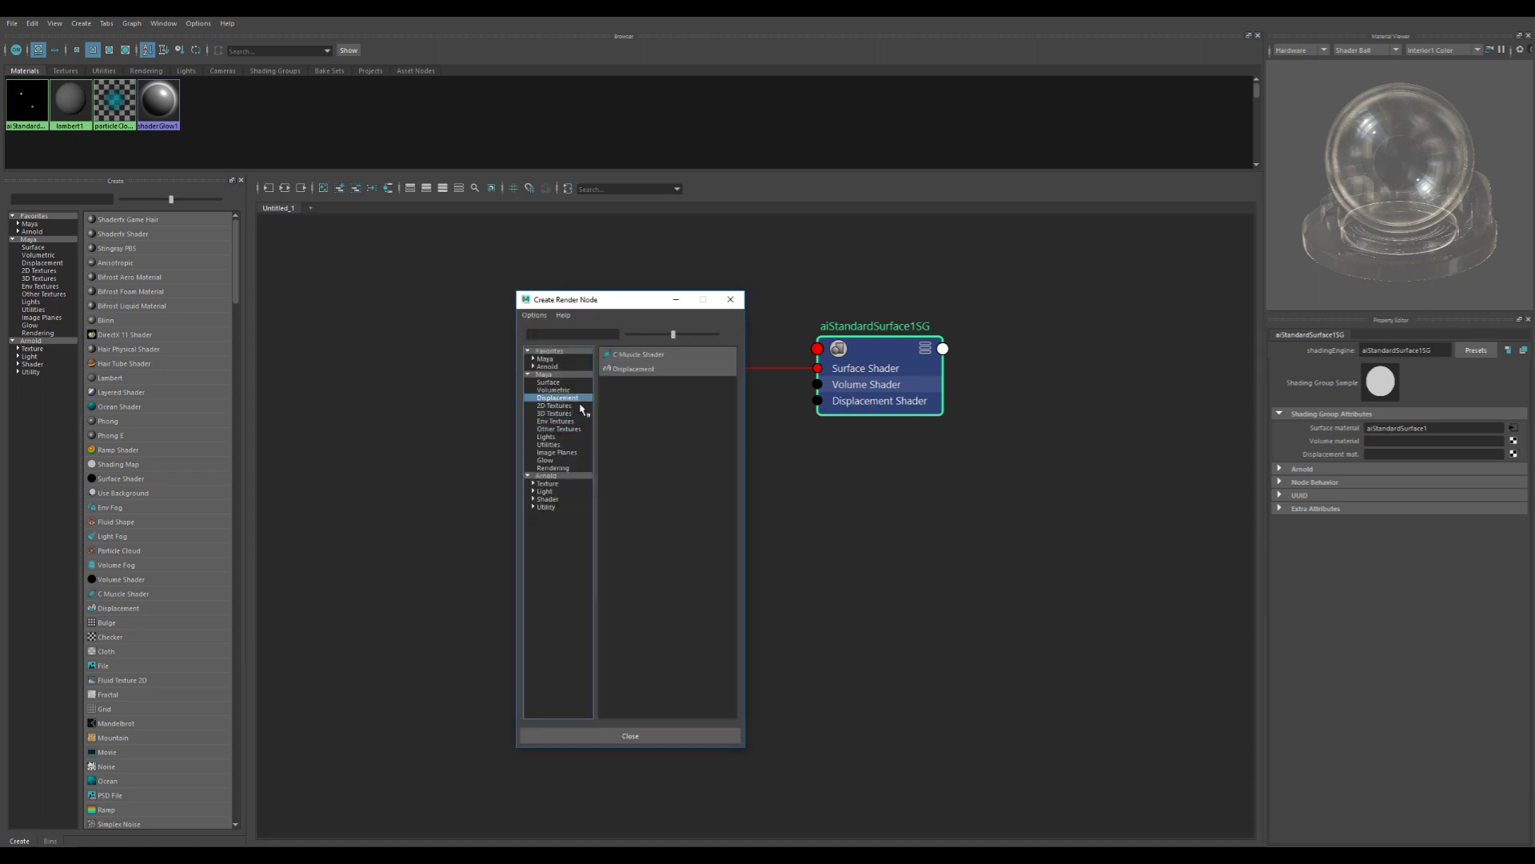
click(643, 368)
middle_drag(726, 557, 784, 386)
click(976, 475)
drag(976, 475, 933, 455)
middle_drag(703, 570, 907, 530)
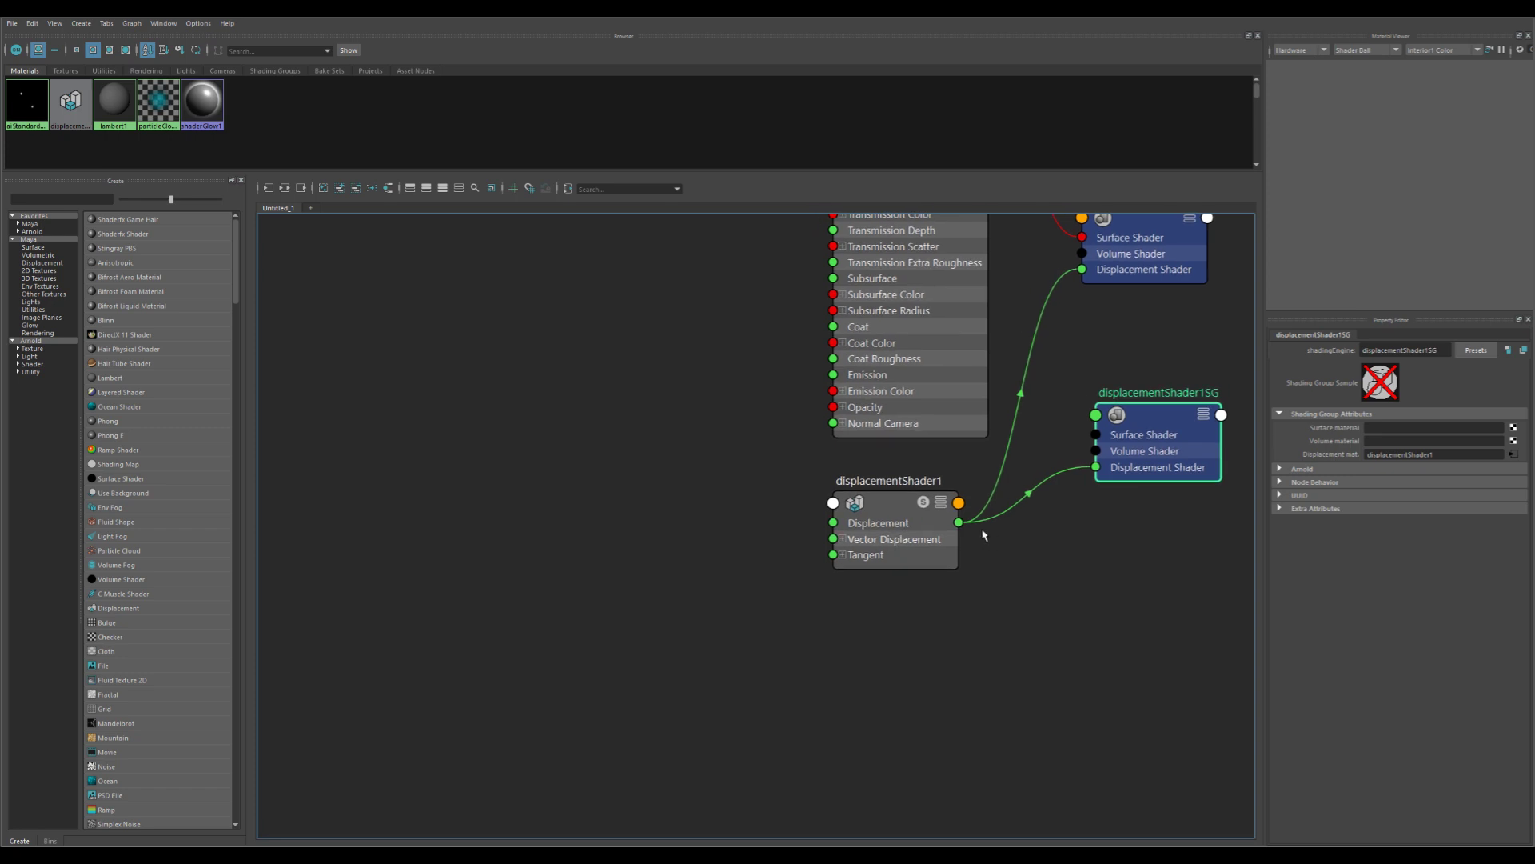
- Connect a new file texture to the vector displacement input of displacementShader1
click(902, 520)
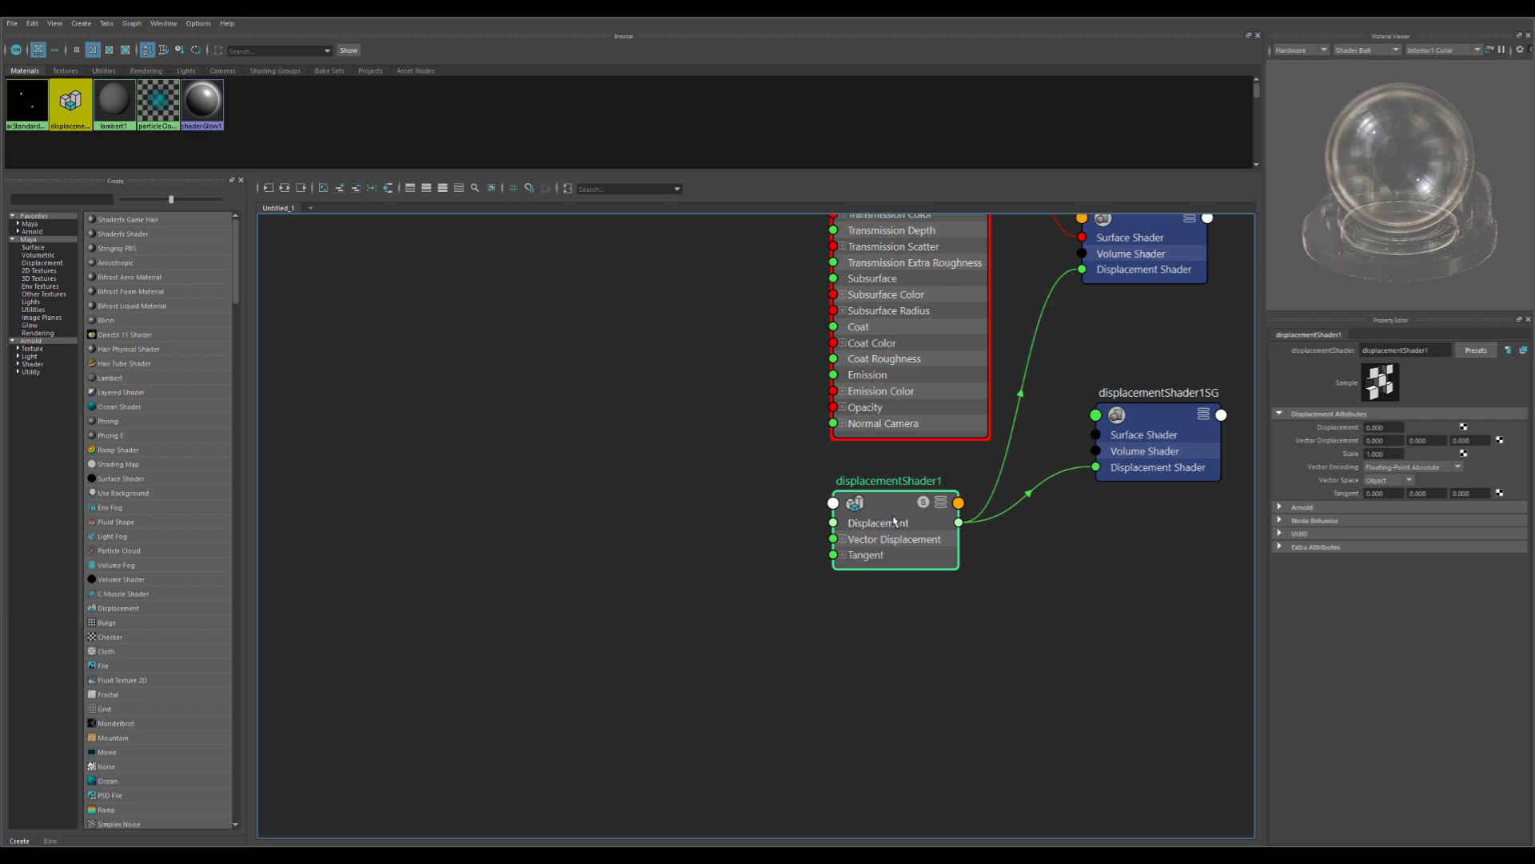
click(1500, 442)
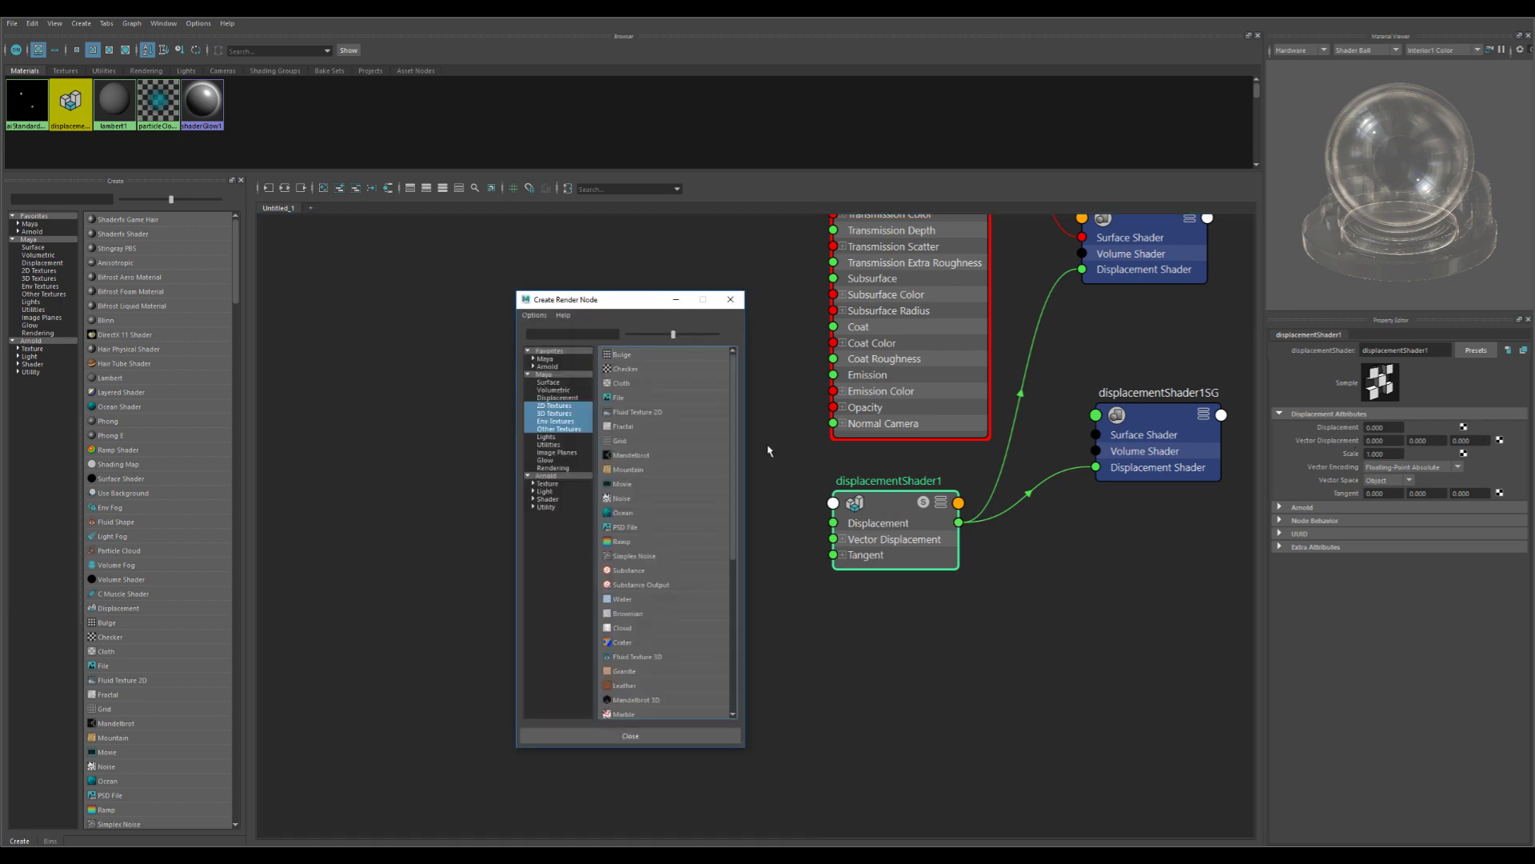
click(631, 406)
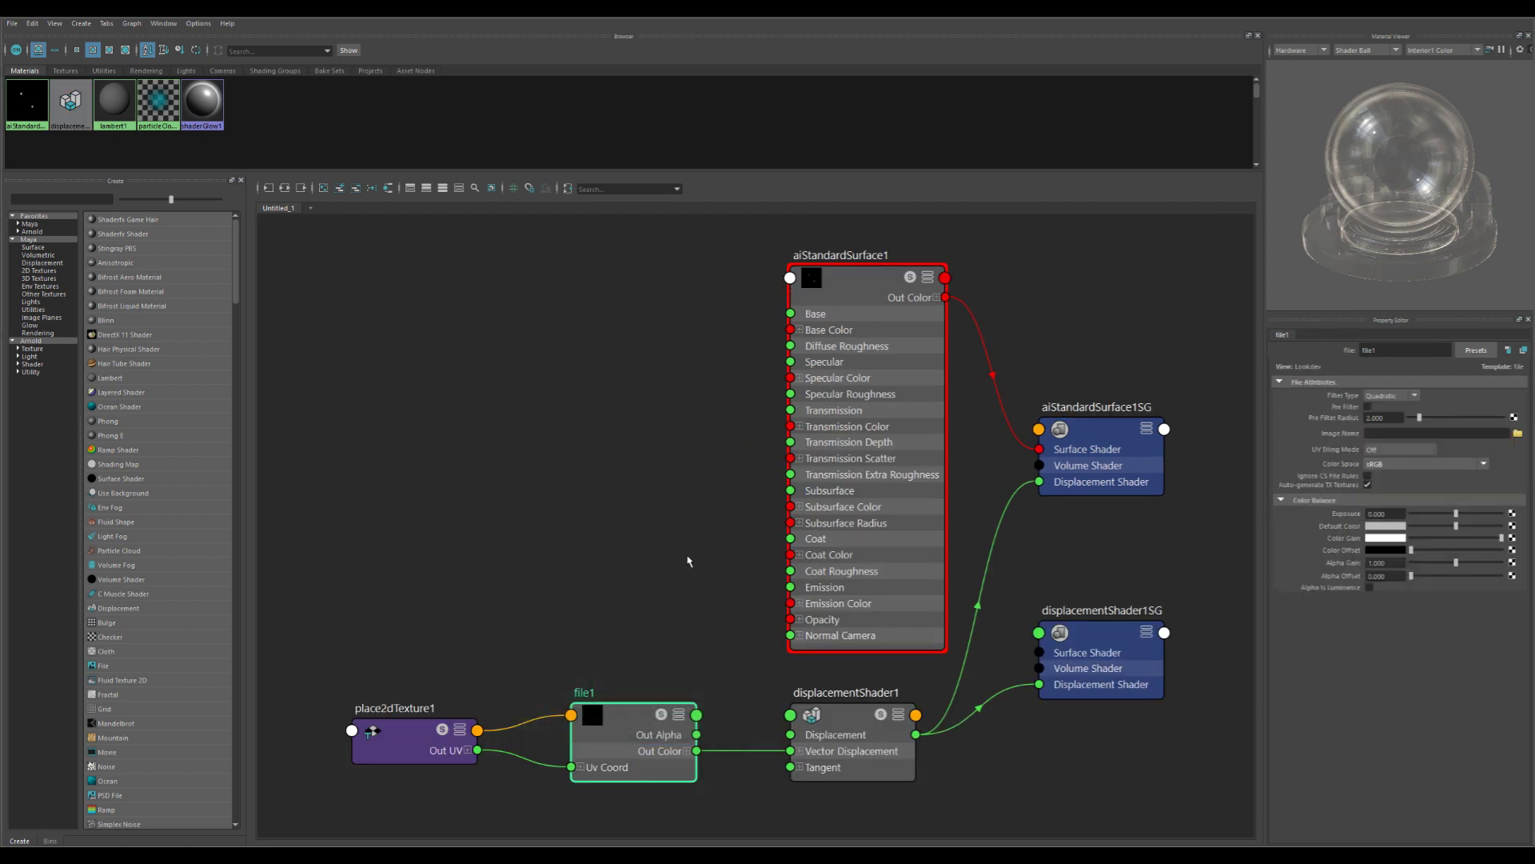
key(f)
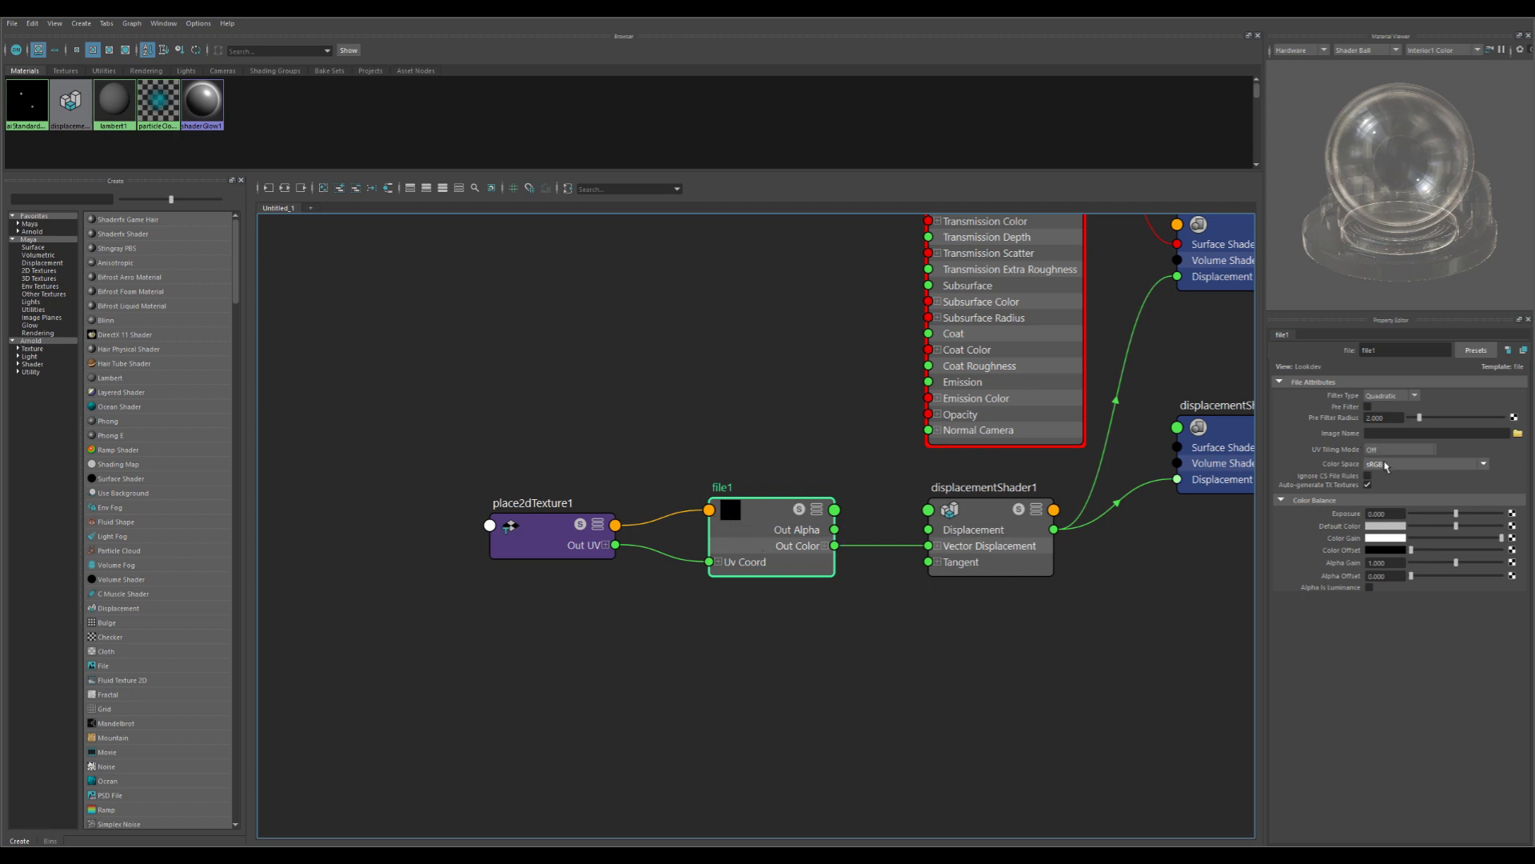
- Load OceanShape_0000.exr into the file texture and set its color space to Raw
click(1518, 433)
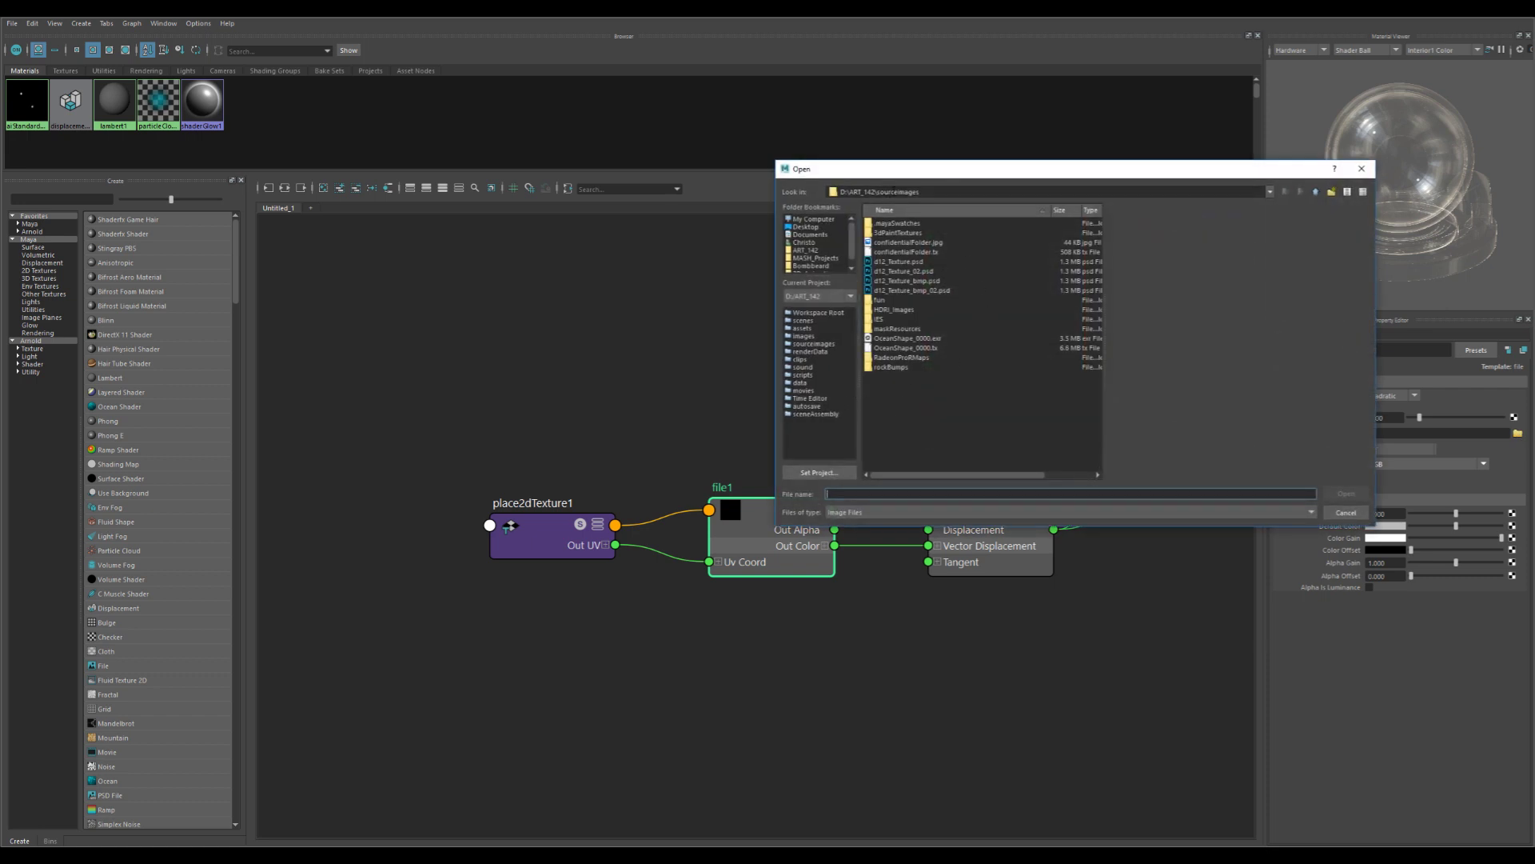
click(904, 339)
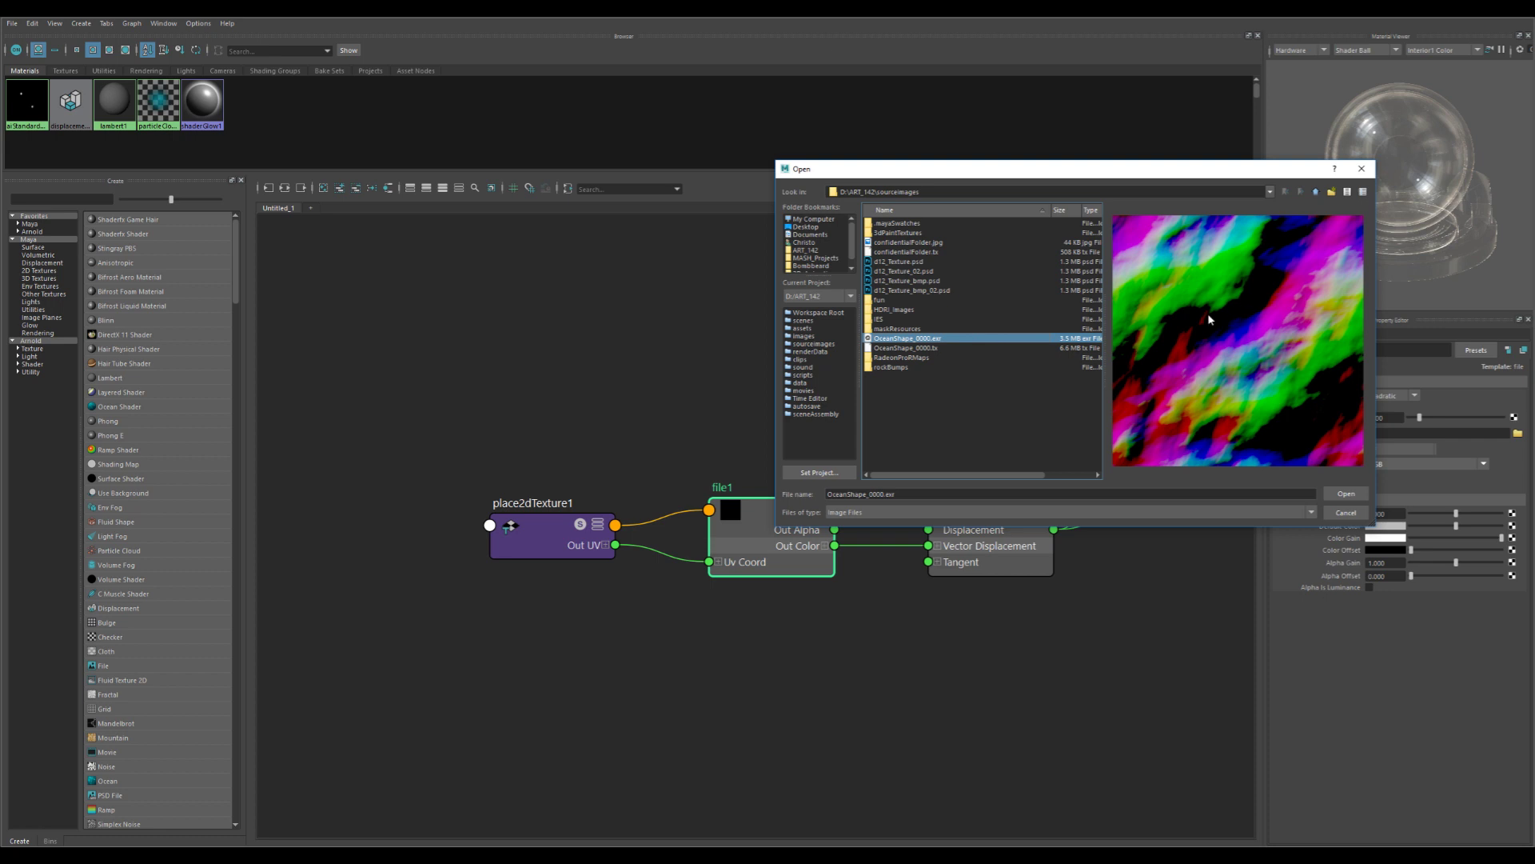
click(1346, 493)
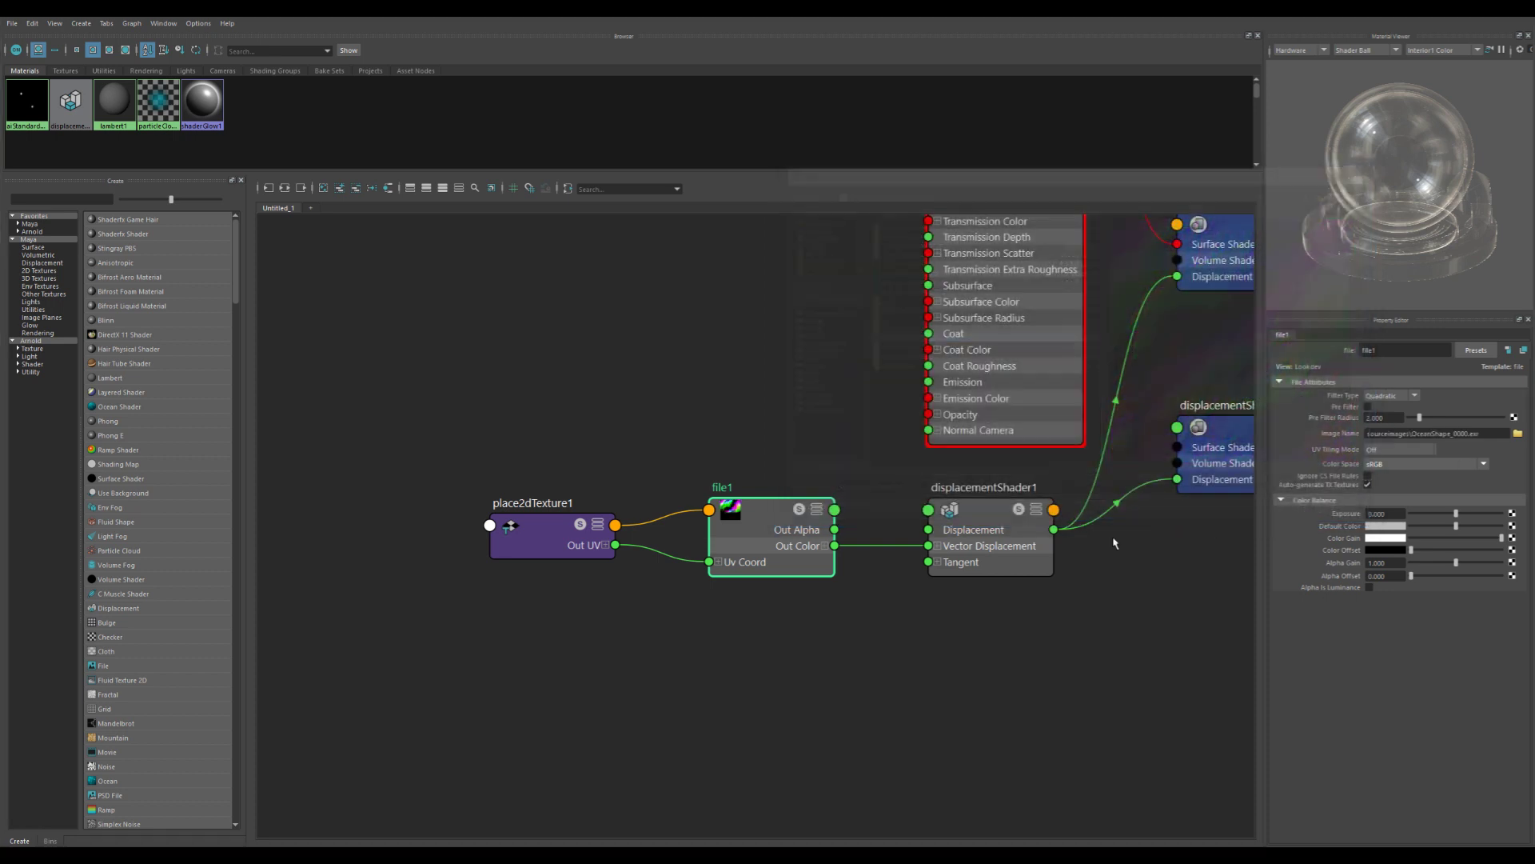
click(1433, 472)
click(1398, 508)
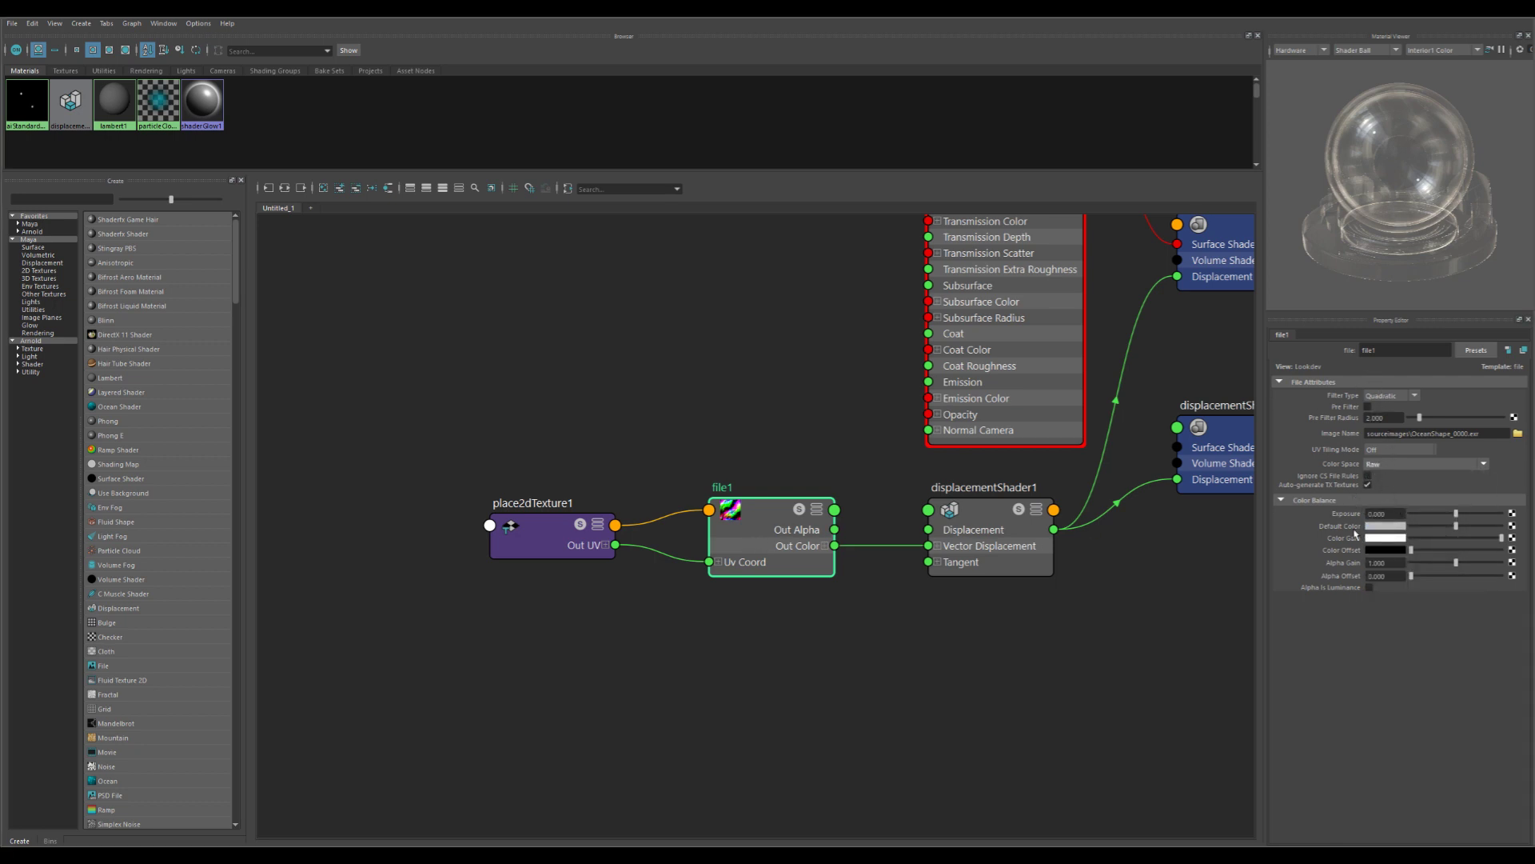
- Set the texture placement node's Repeat UV to 4 in both directions
click(533, 526)
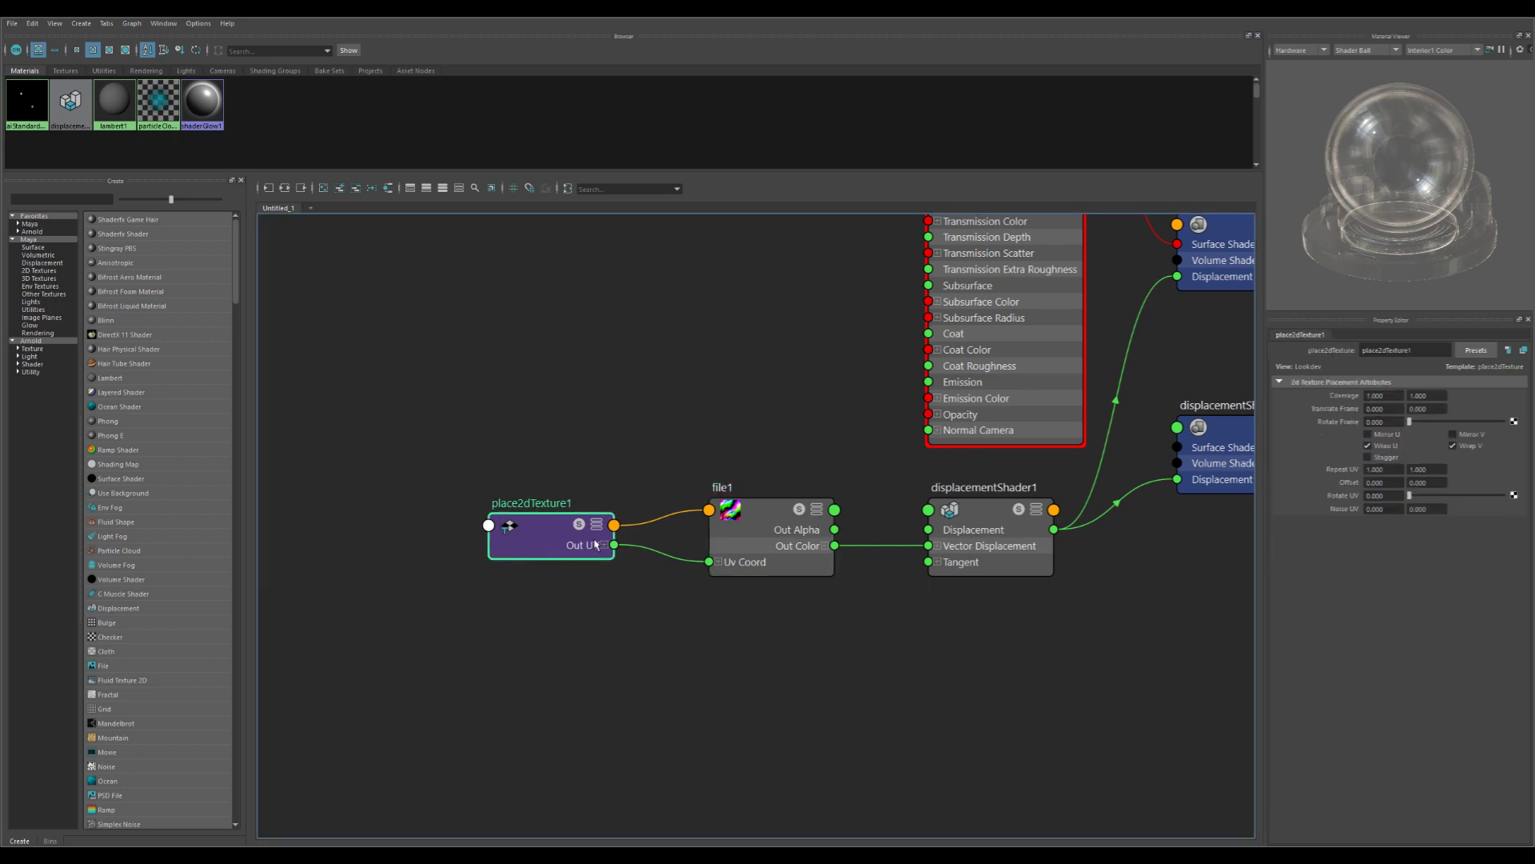
drag(1388, 470, 1318, 470)
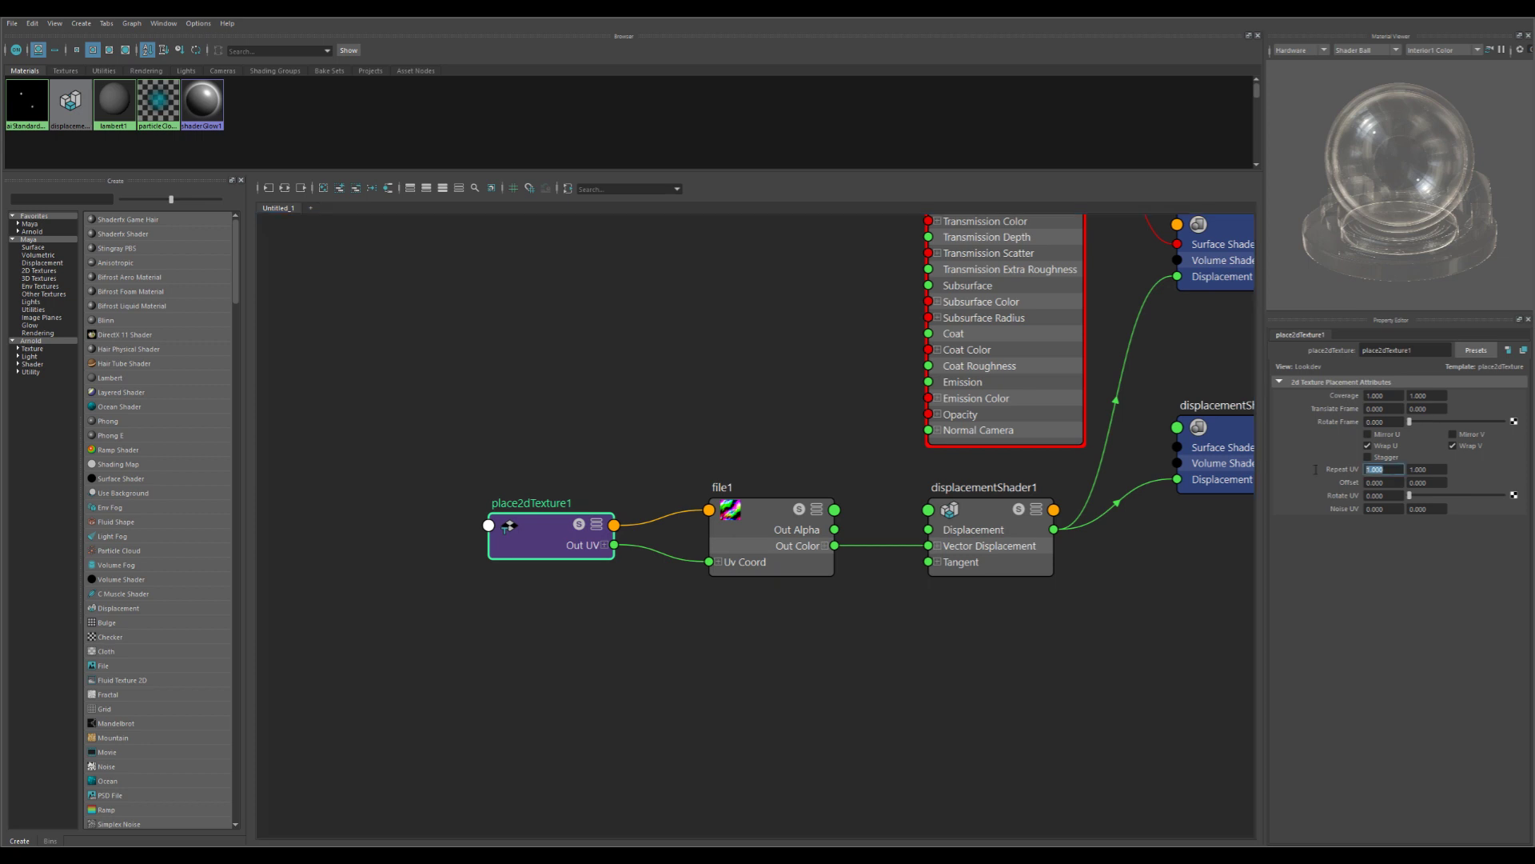
text(4)
key(Tab)
text(4)
key(Return)
alt+right_drag(923, 496, 840, 498)
scroll(951, 501, down, 2)
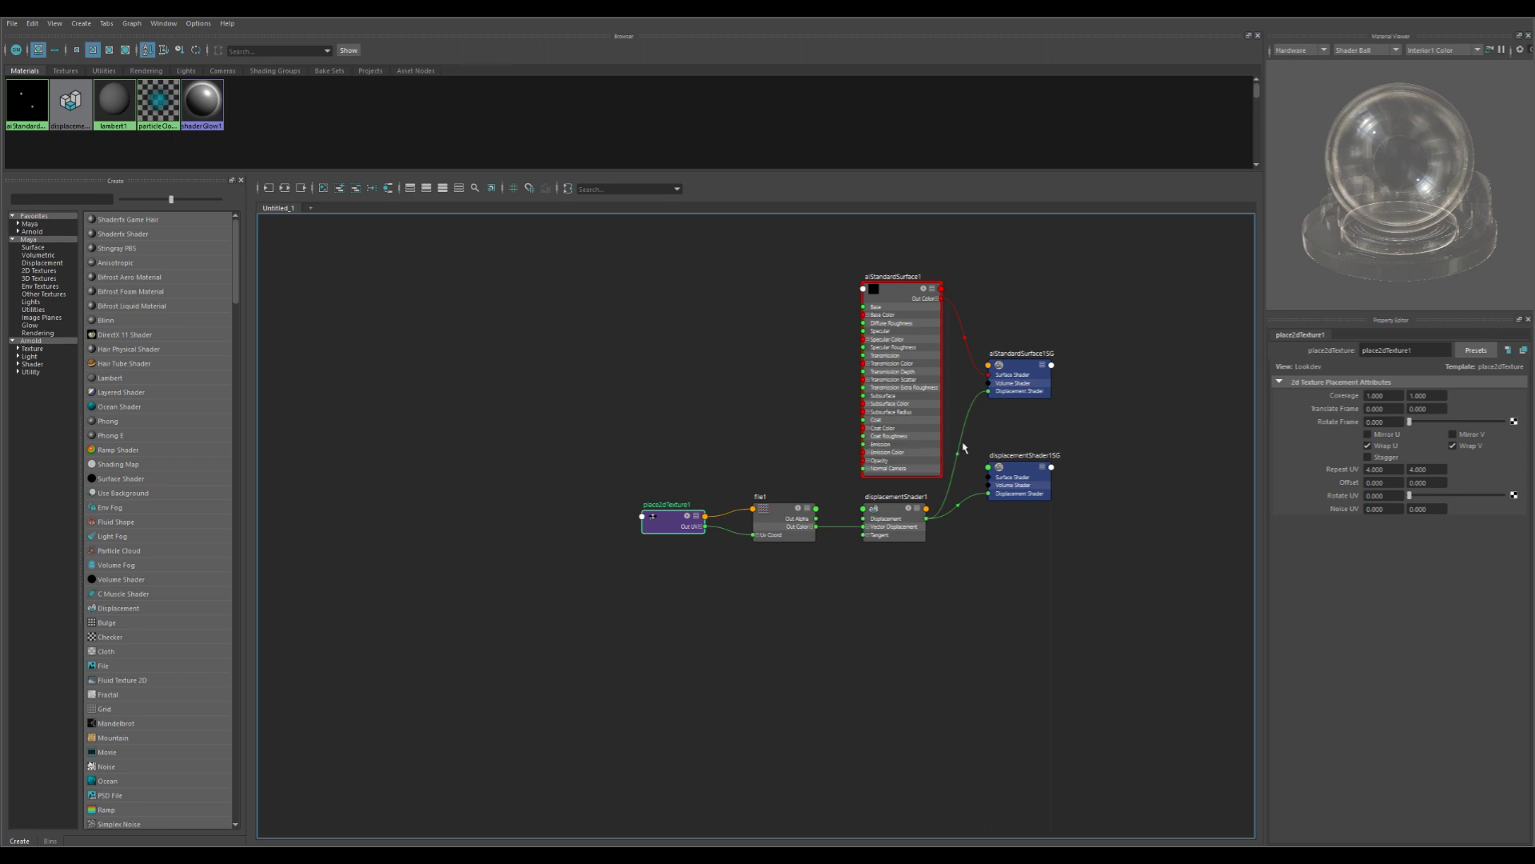
- Set the vector space of displacementShader1 to World
click(1029, 487)
click(909, 523)
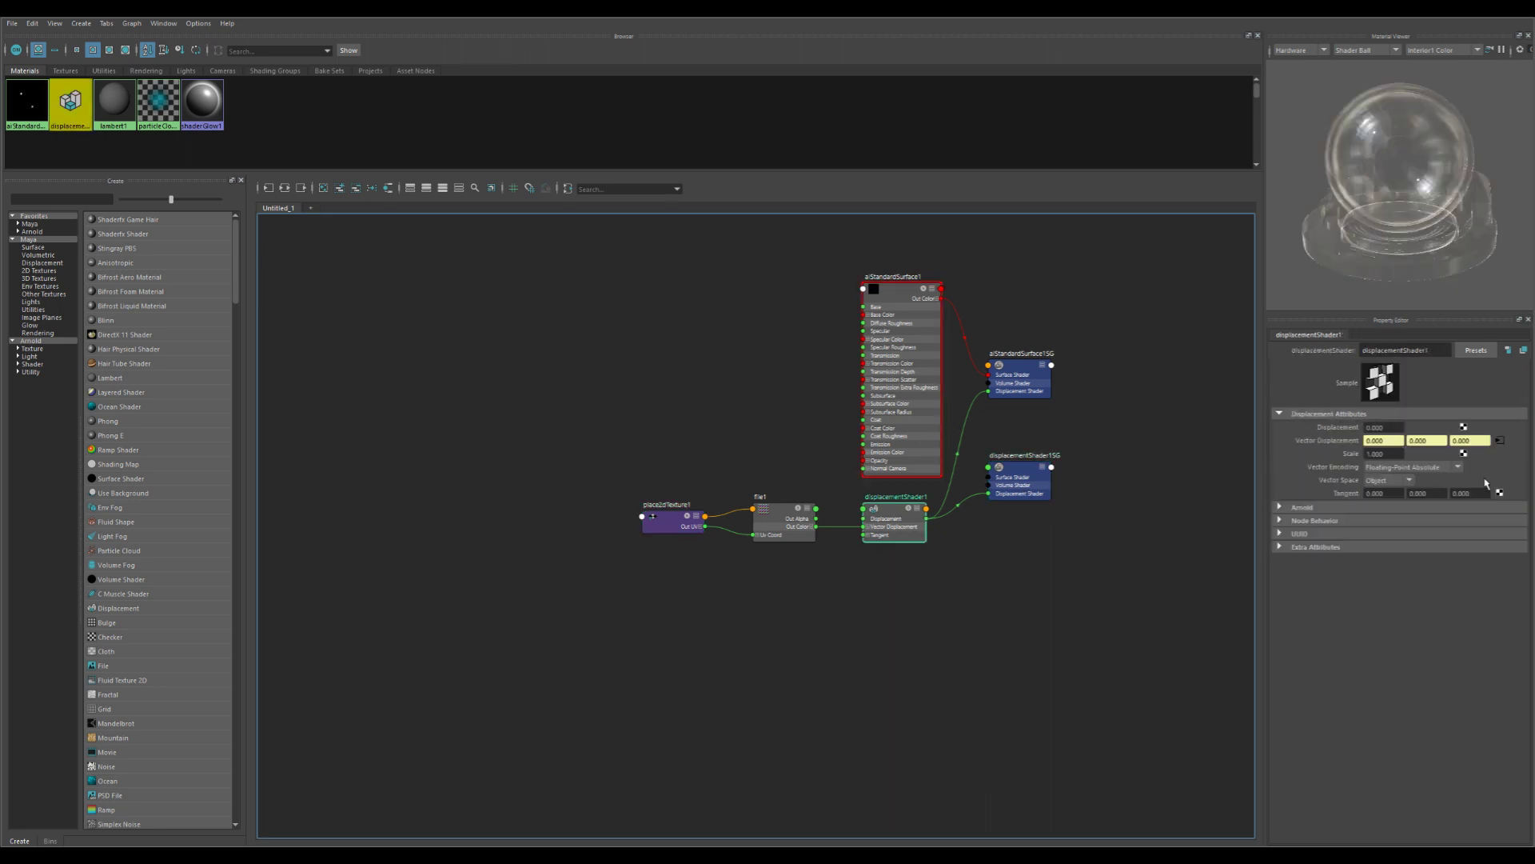
click(1398, 482)
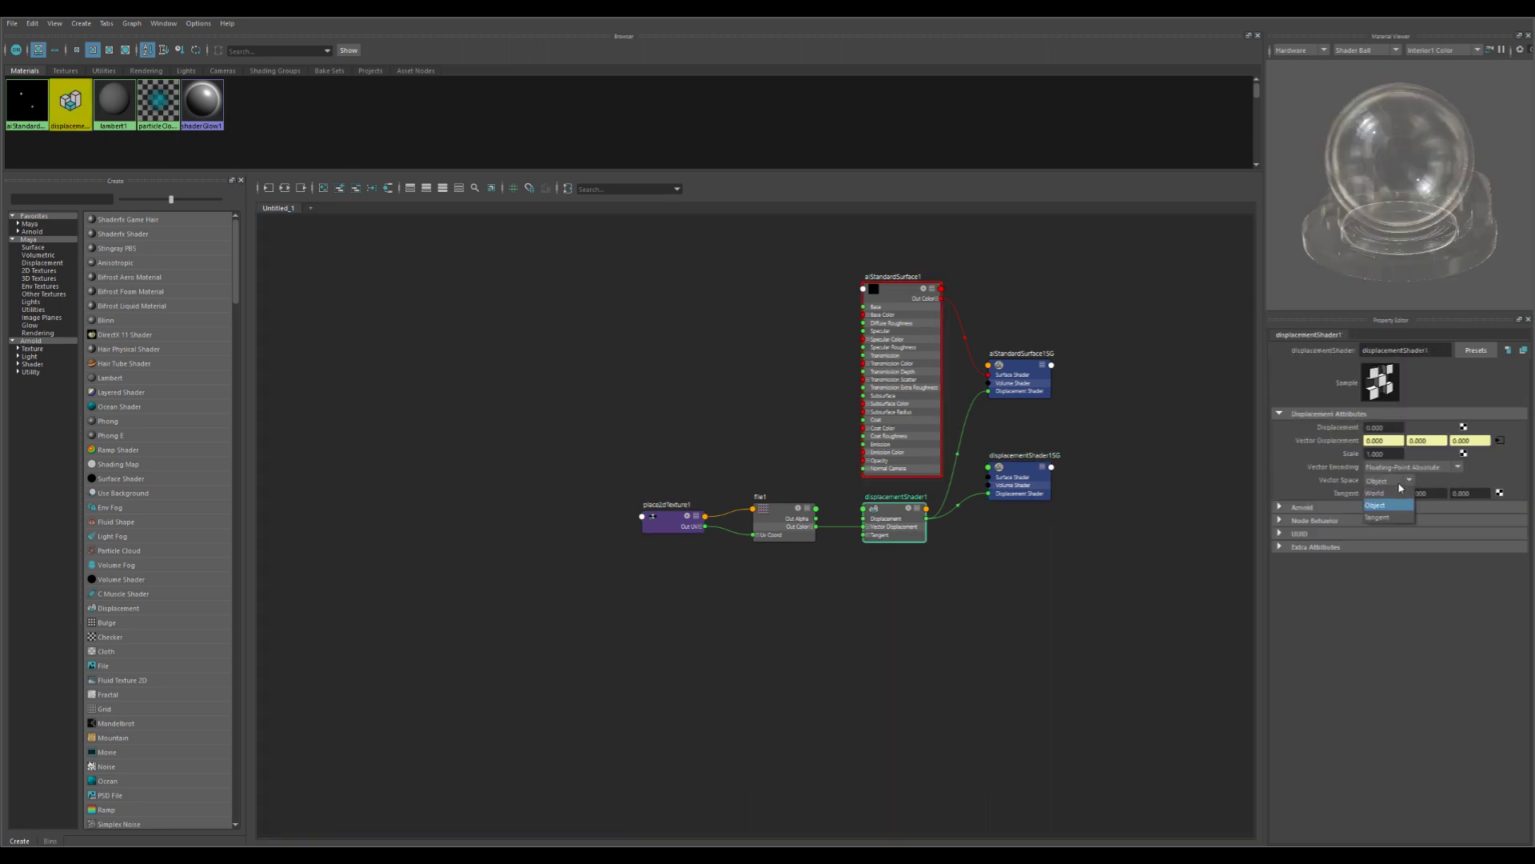
click(1377, 492)
- Shrink and move the Hypershade window aside, then add an Arnold Physical Sky light to the scene
drag(846, 16, 832, 300)
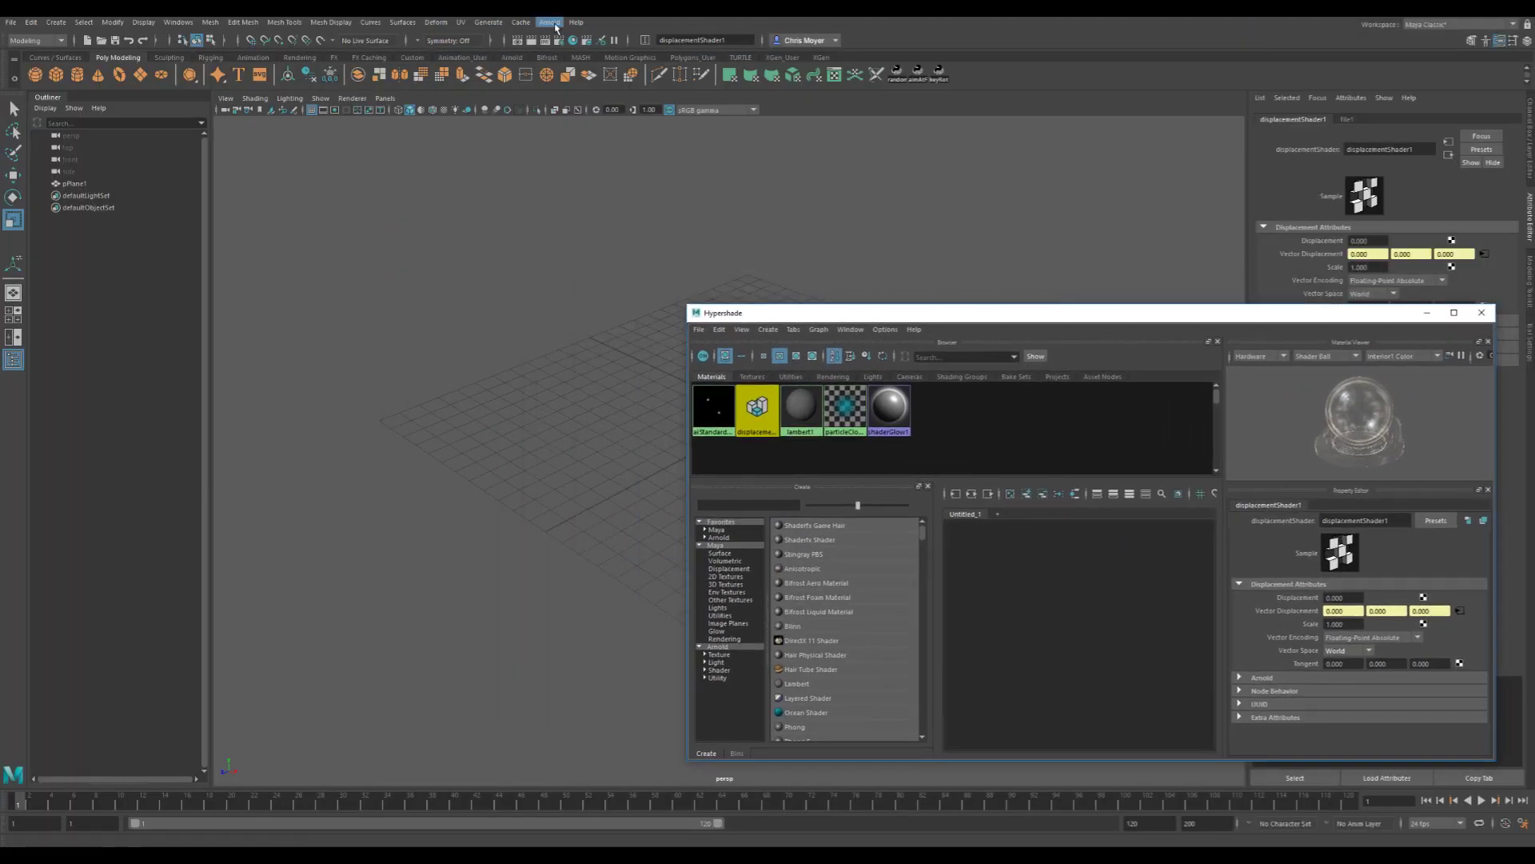
click(553, 24)
mouse_move(608, 82)
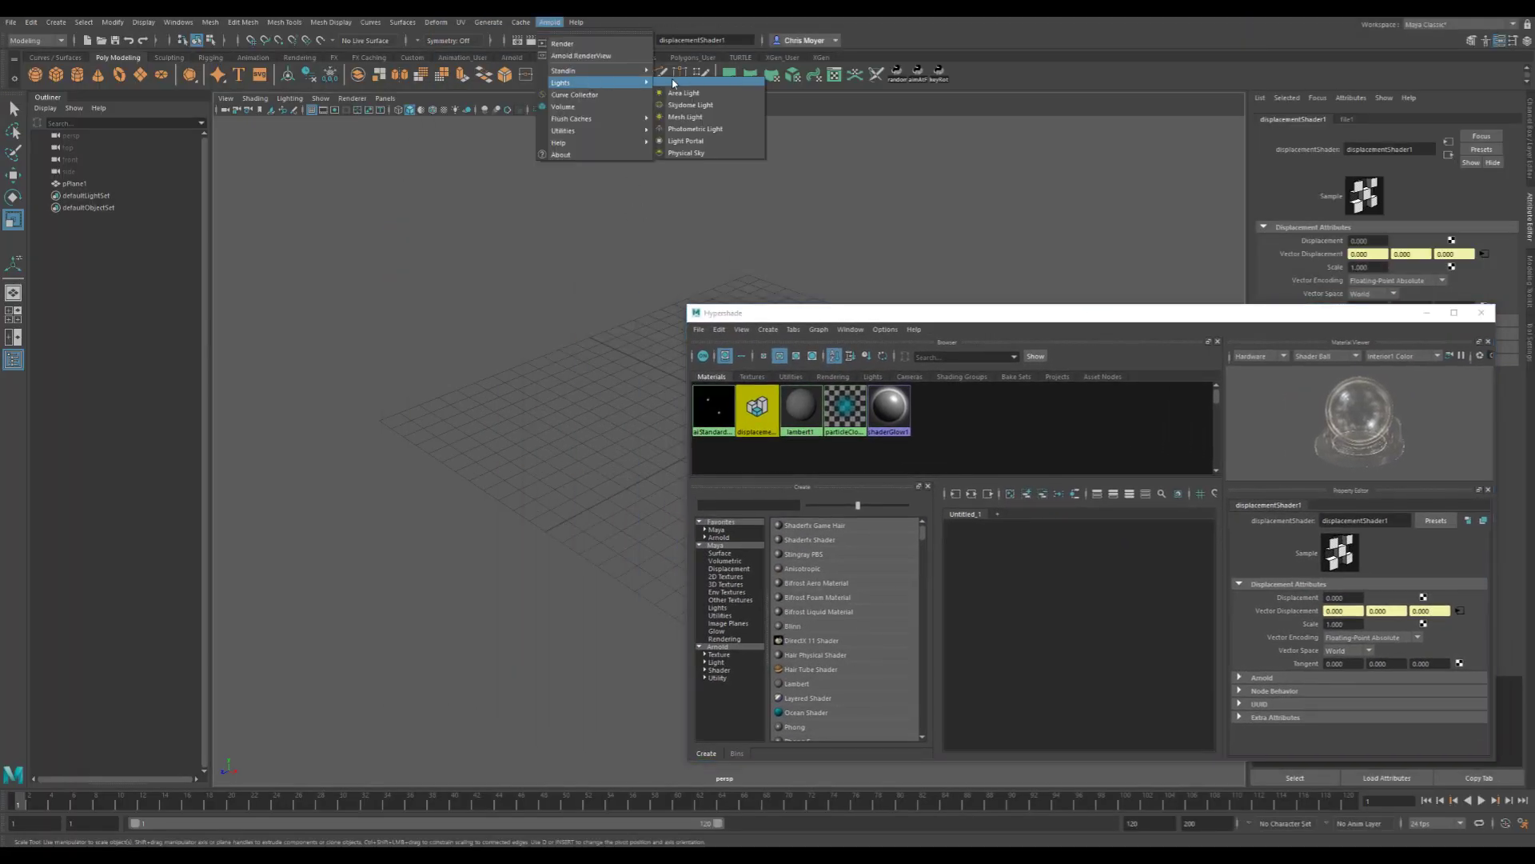
click(711, 155)
alt+drag(861, 245, 640, 272)
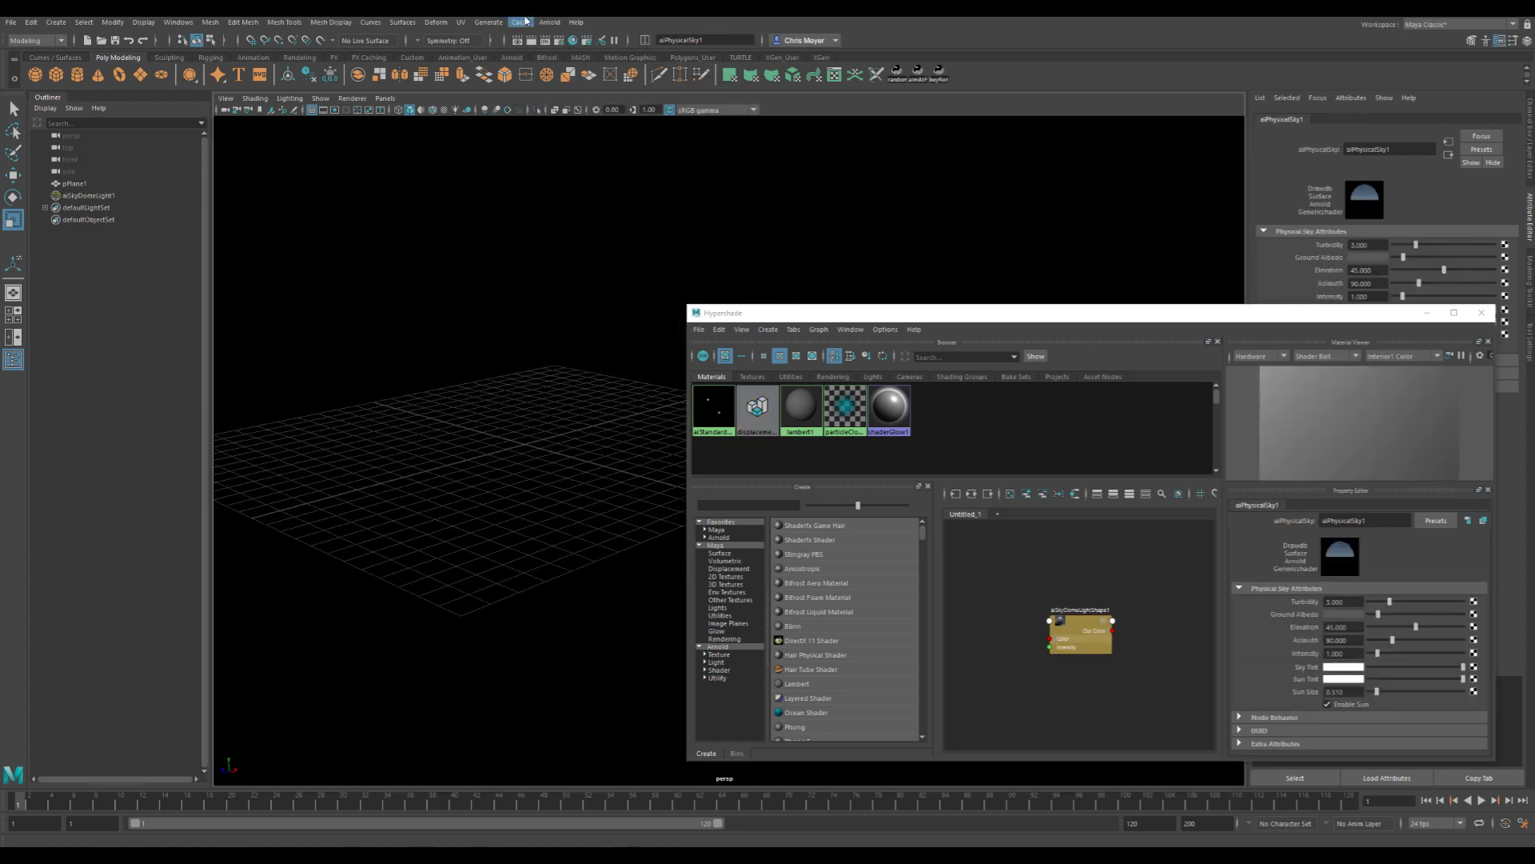
- Render the scene in the Arnold RenderView, place it beside the Hypershade, and return to the Hypershade
click(550, 23)
click(576, 57)
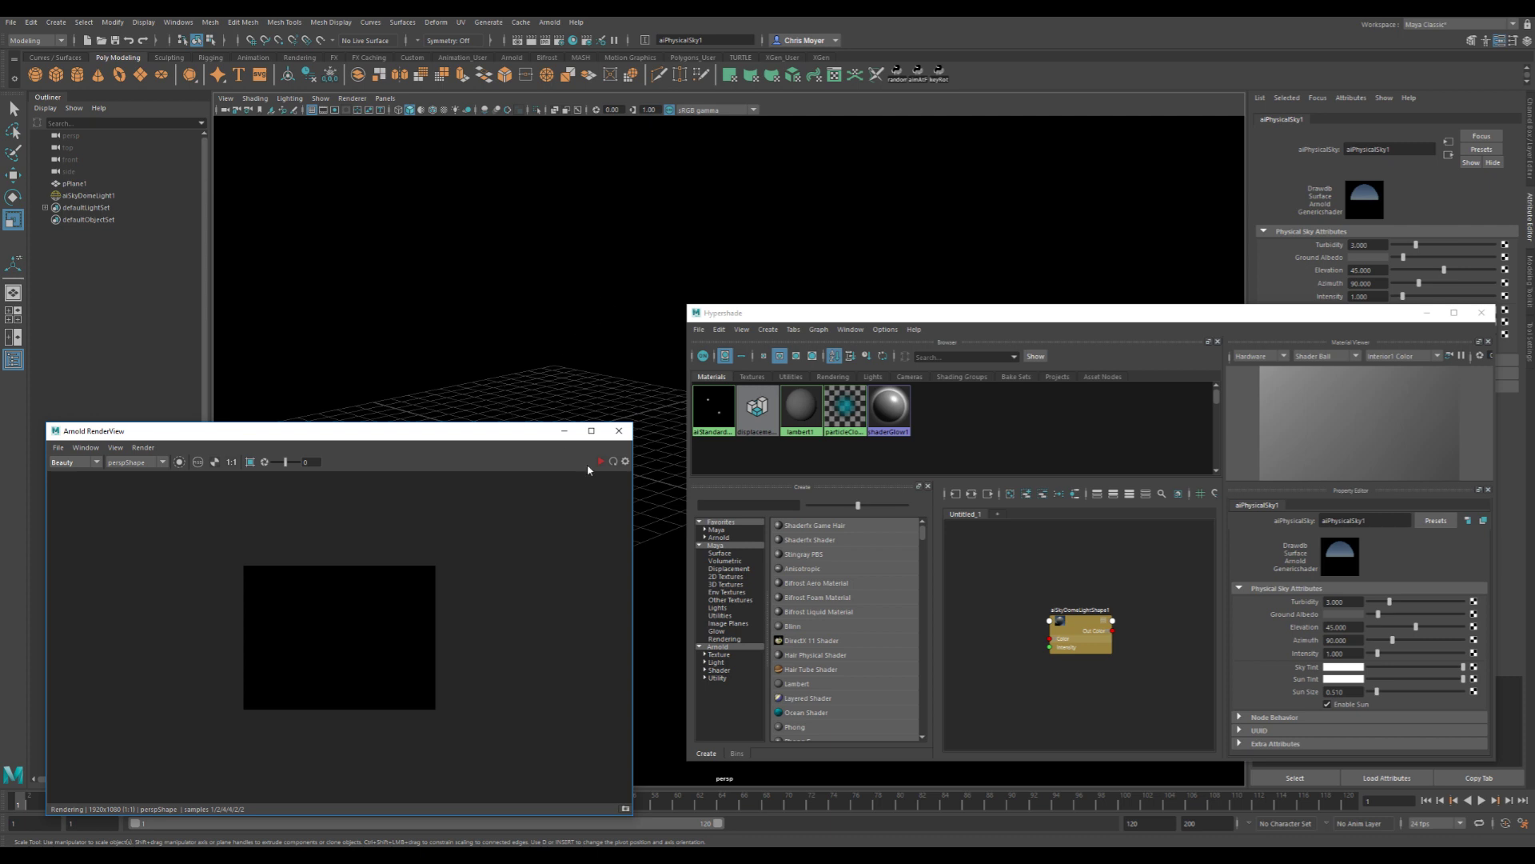
drag(532, 435, 607, 381)
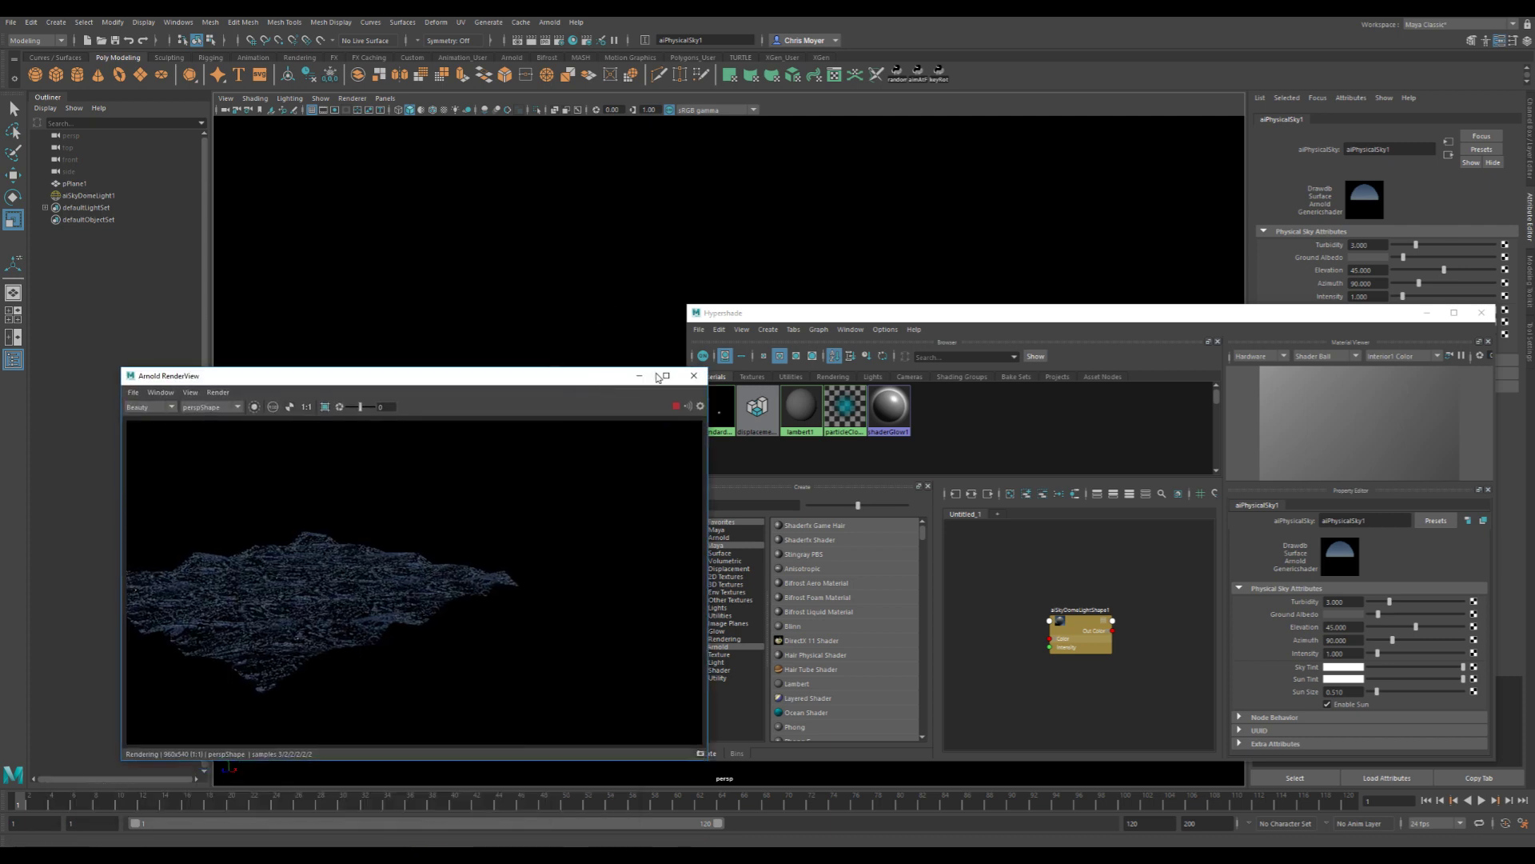
click(729, 412)
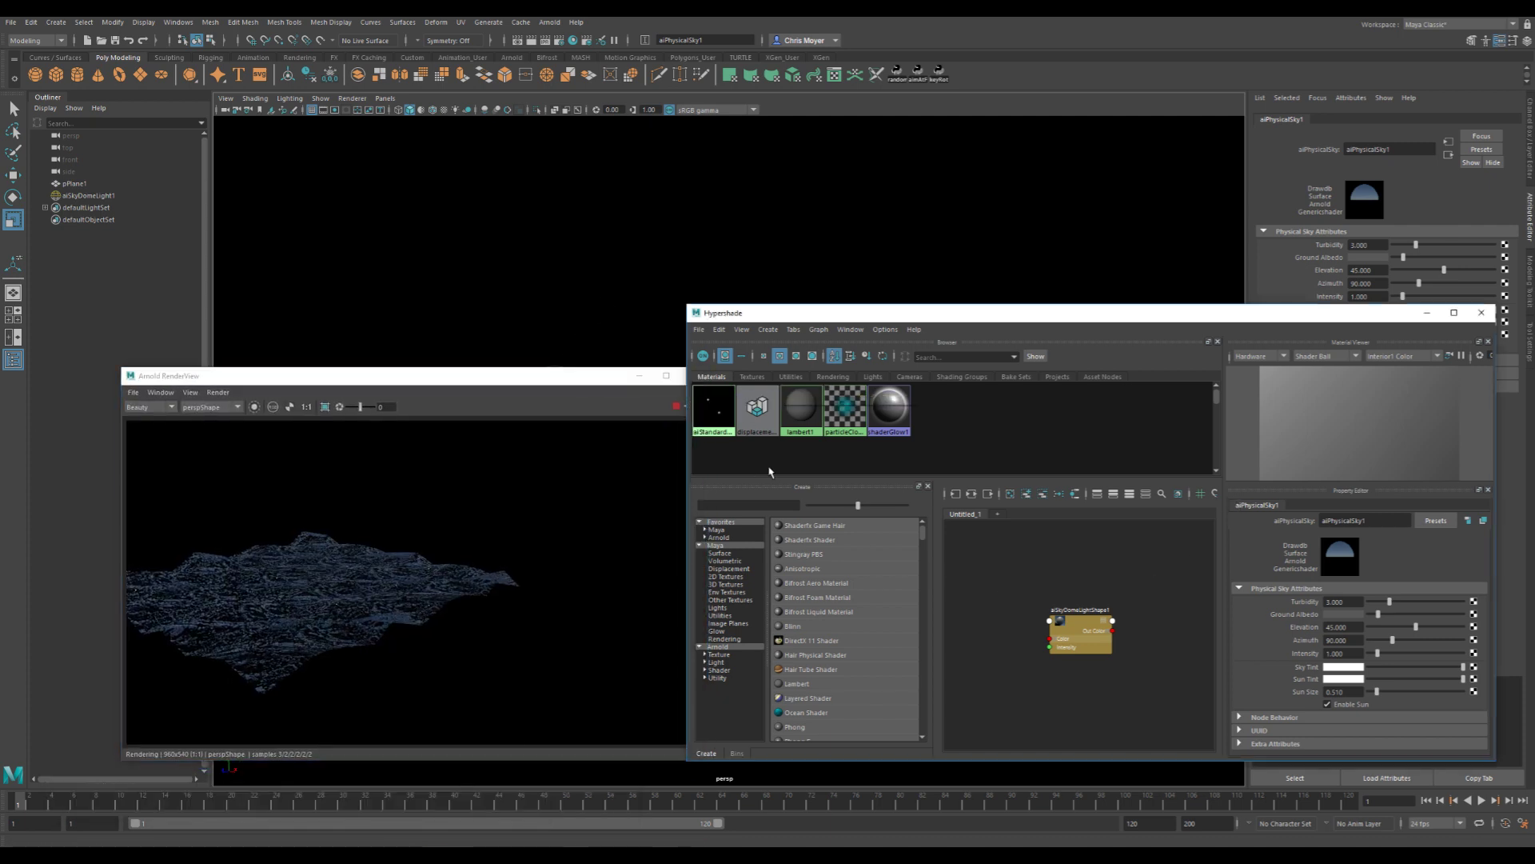
- Graph the displacement network in the Hypershade and try Object as the vector space of displacementShader1
click(765, 412)
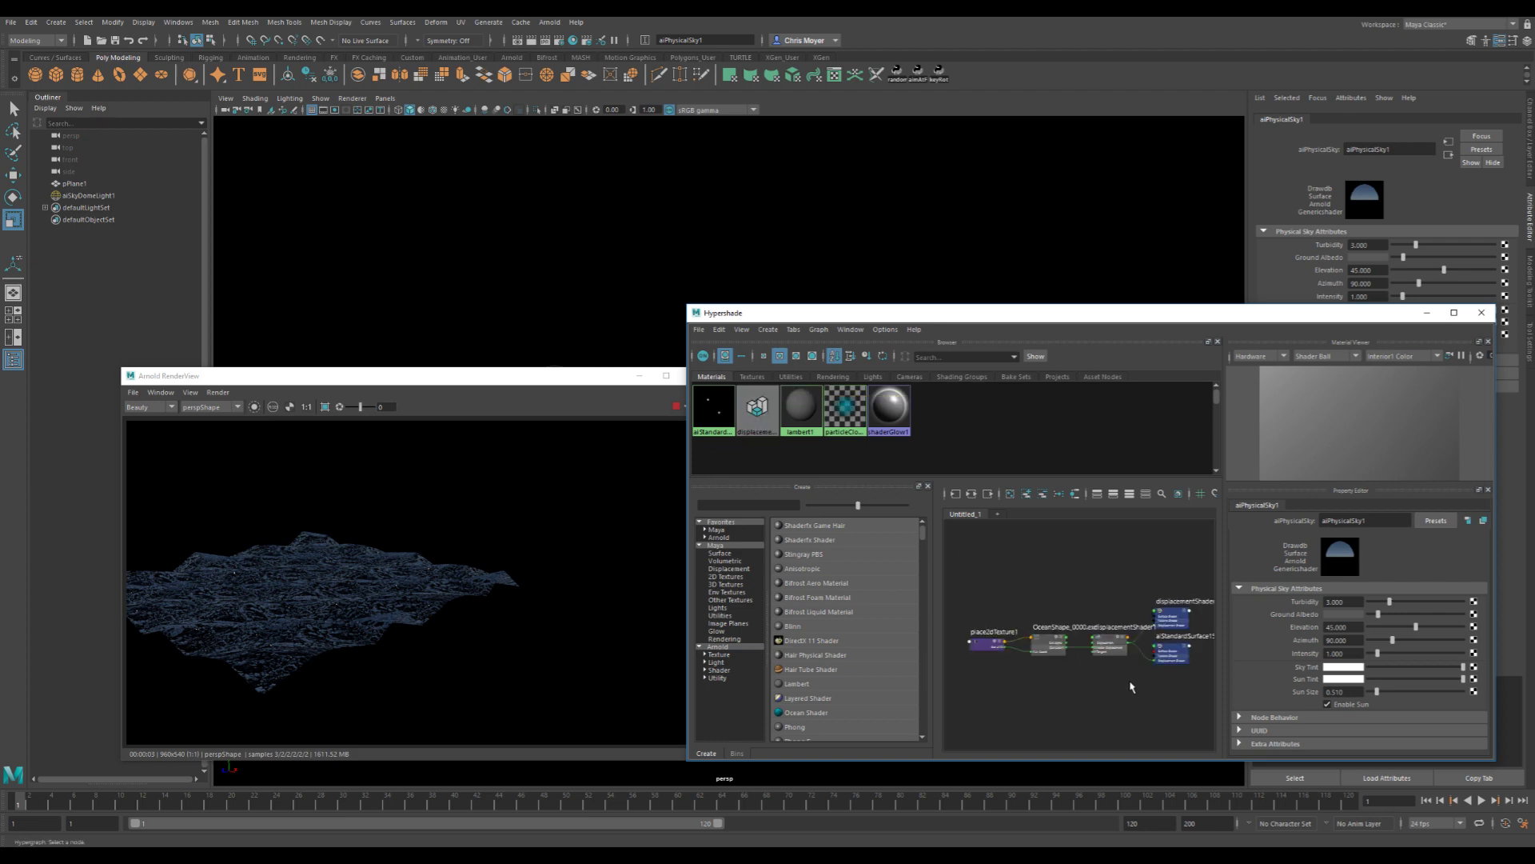
click(1166, 657)
click(1117, 650)
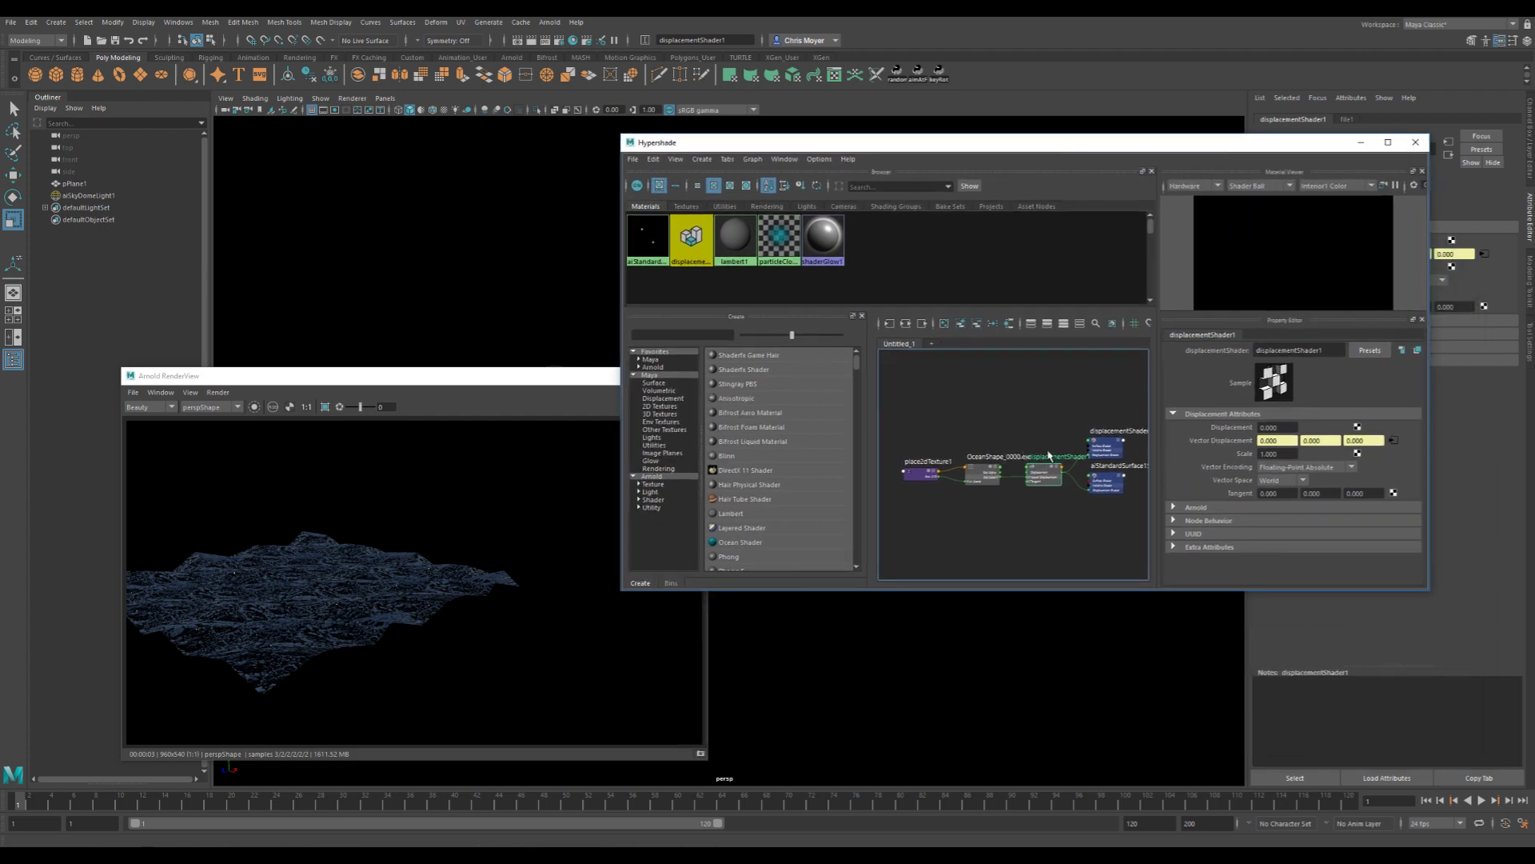
click(589, 261)
alt+right_drag(607, 279, 523, 305)
mouse_move(523, 305)
alt+mouse_down()
mouse_move(529, 274)
mouse_move(522, 306)
alt+mouse_up()
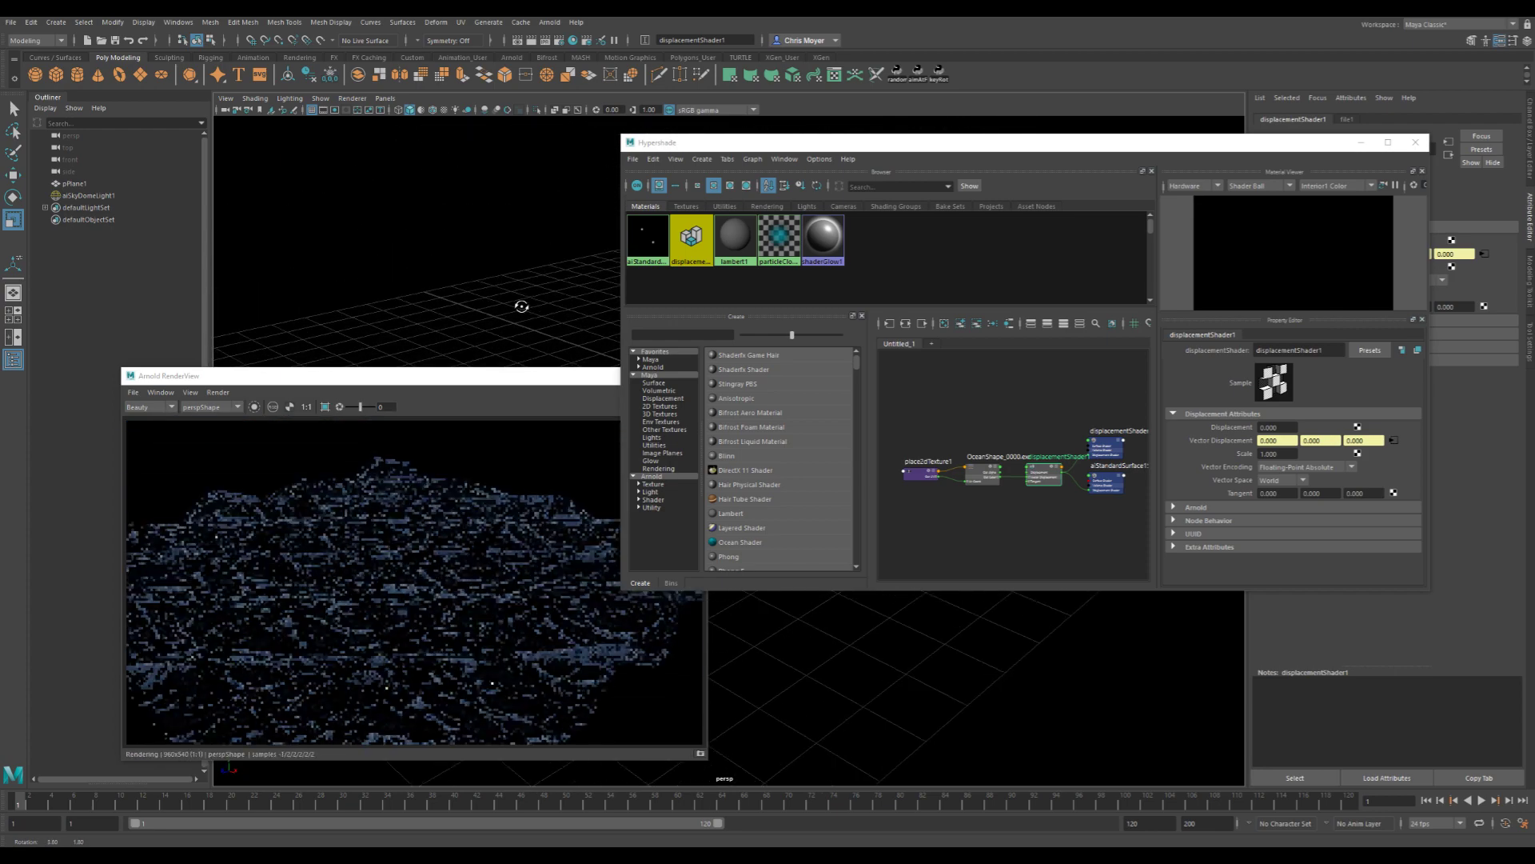
click(1303, 480)
click(1293, 504)
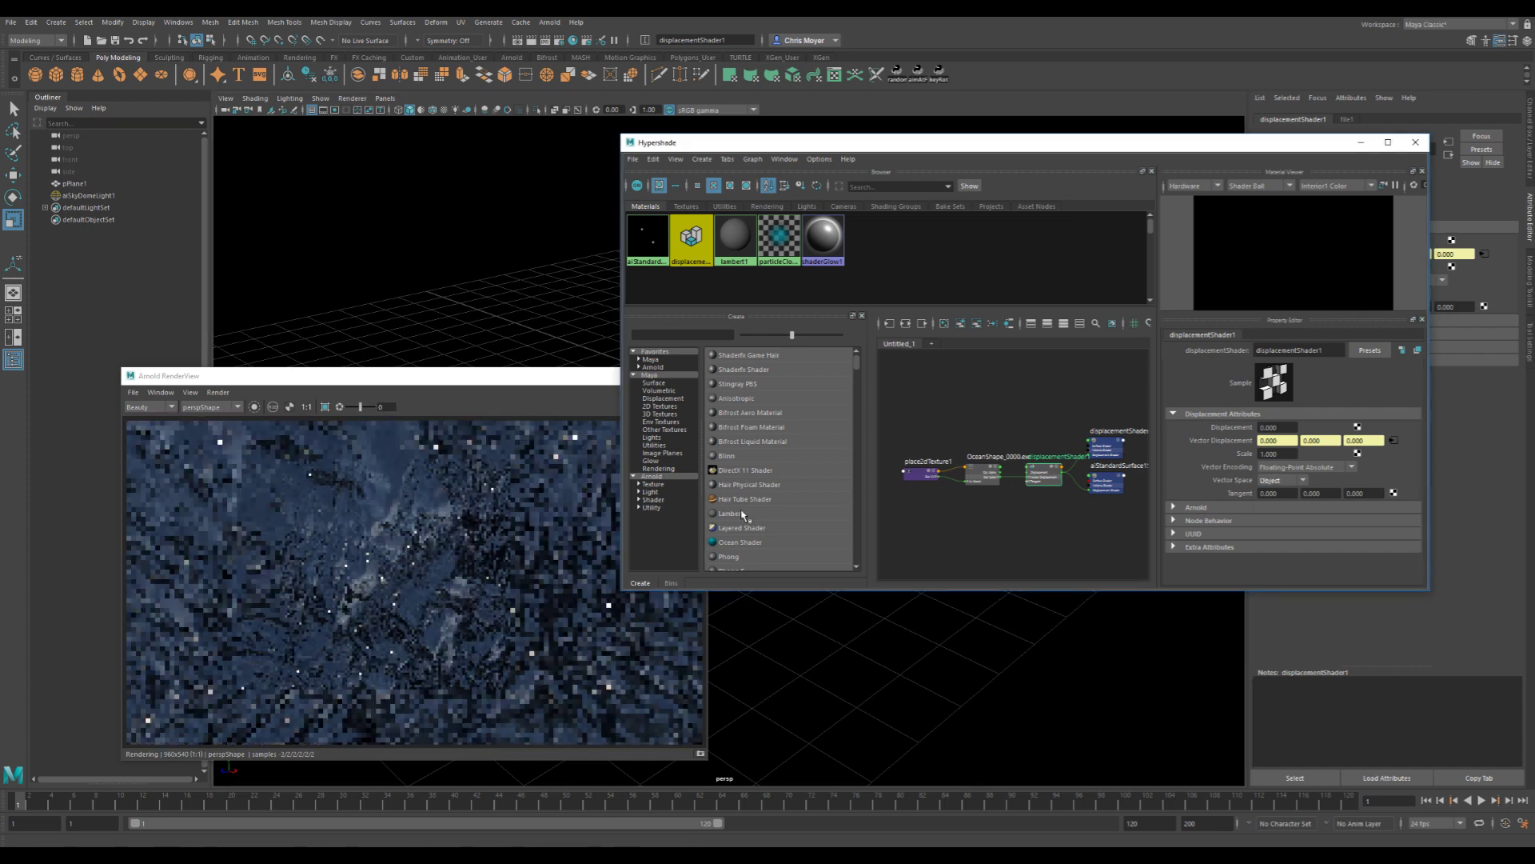
click(1024, 643)
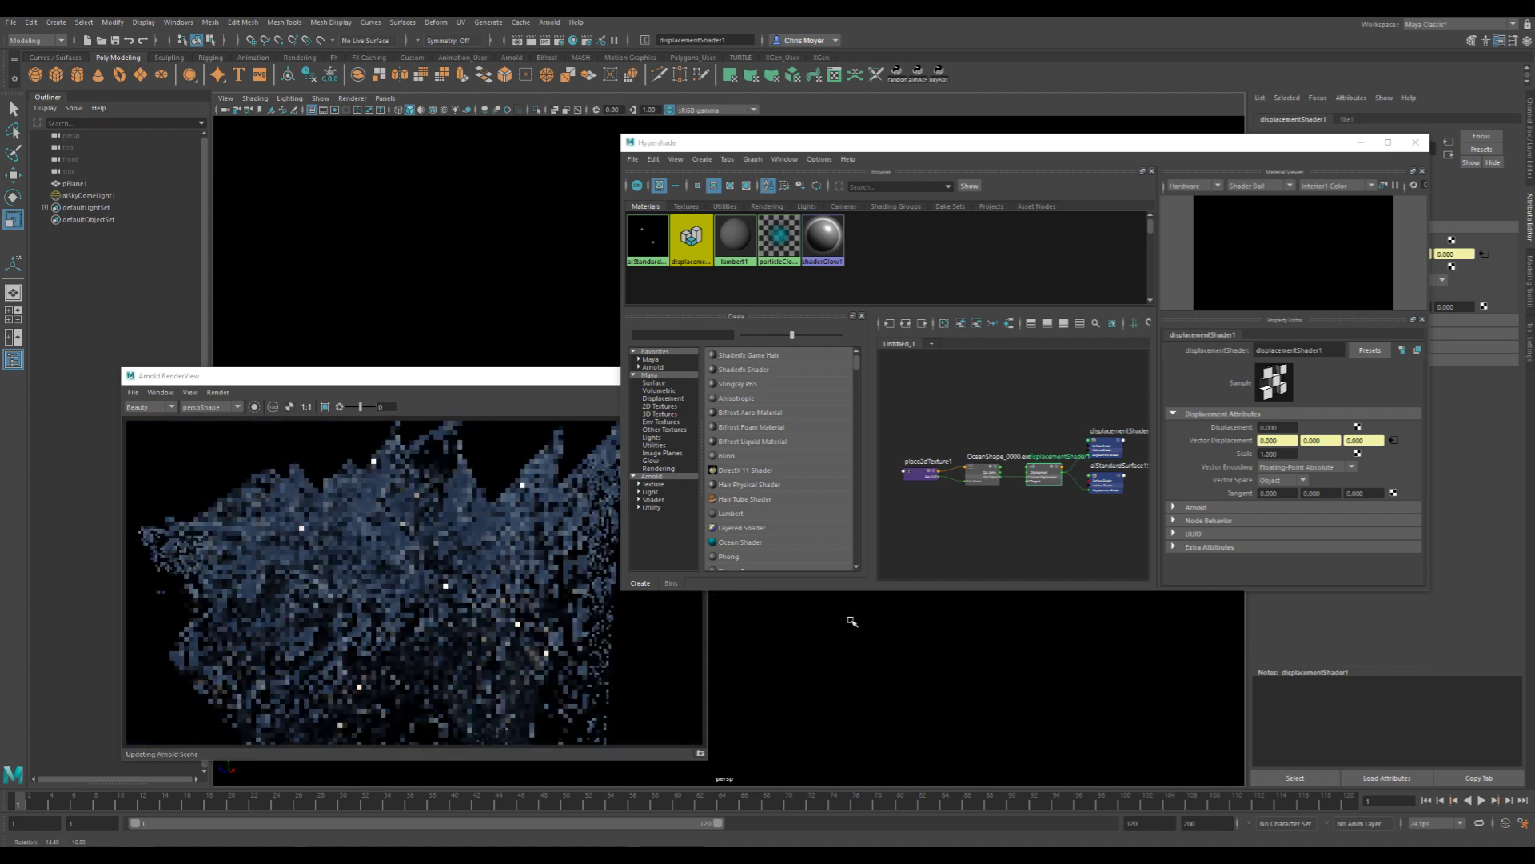
alt+drag(909, 621, 834, 619)
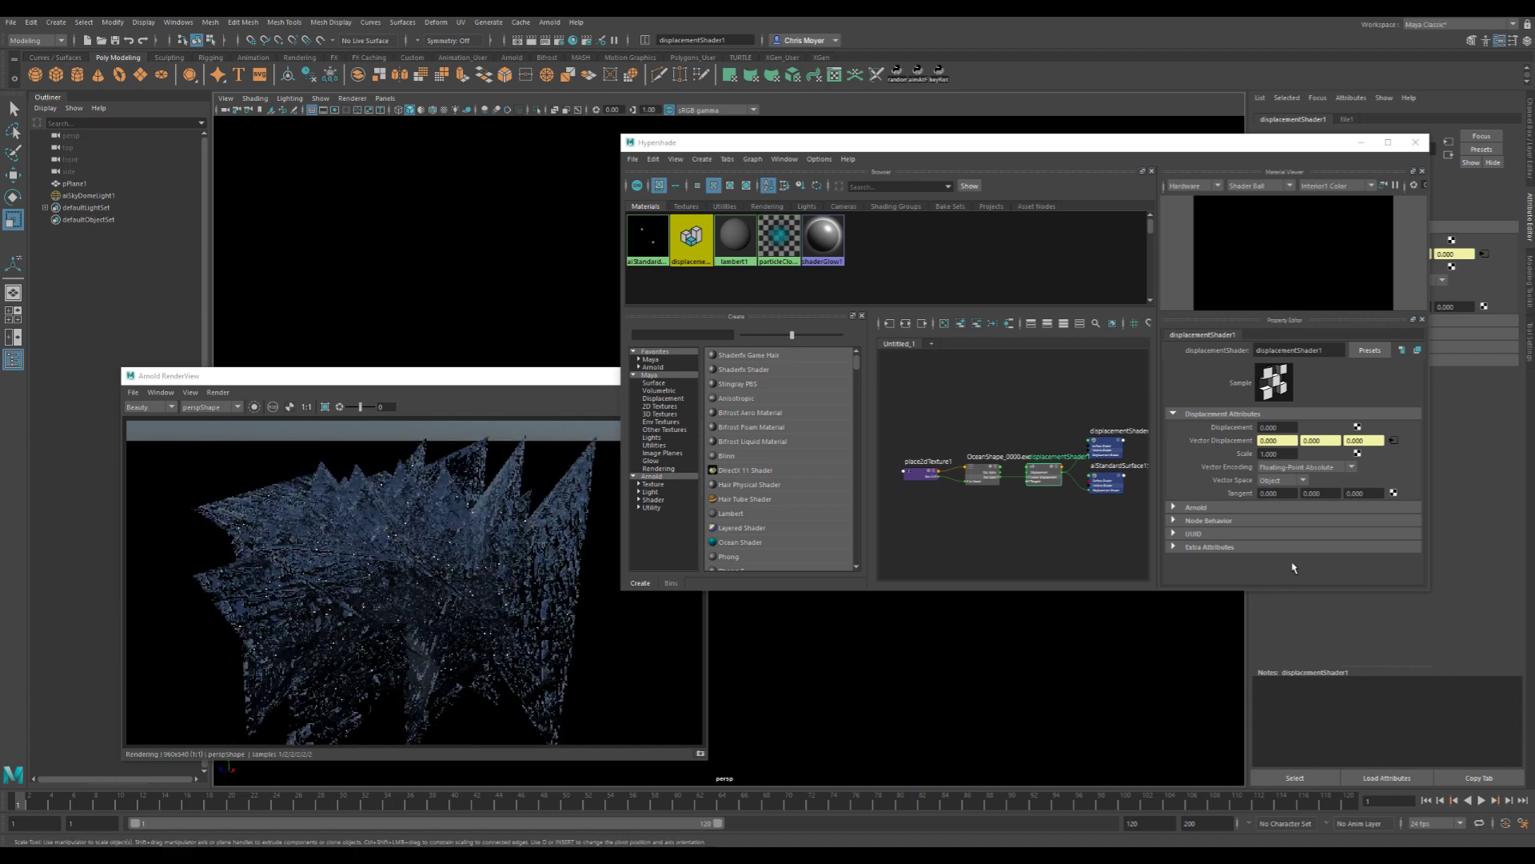
- Return the vector space of displacementShader1 to World and minimize the Hypershade window
click(1298, 482)
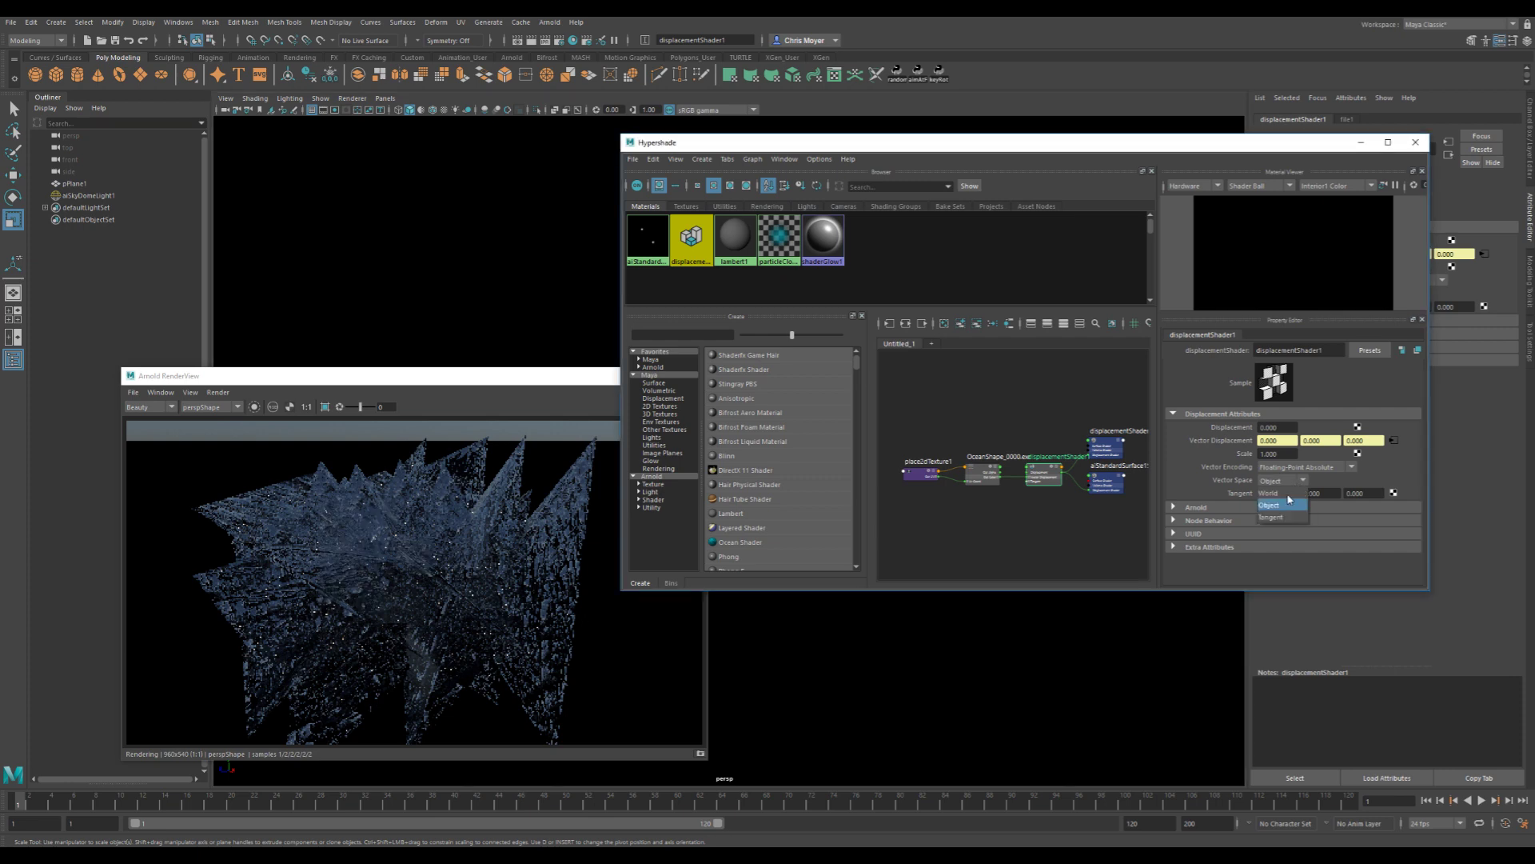
click(1289, 497)
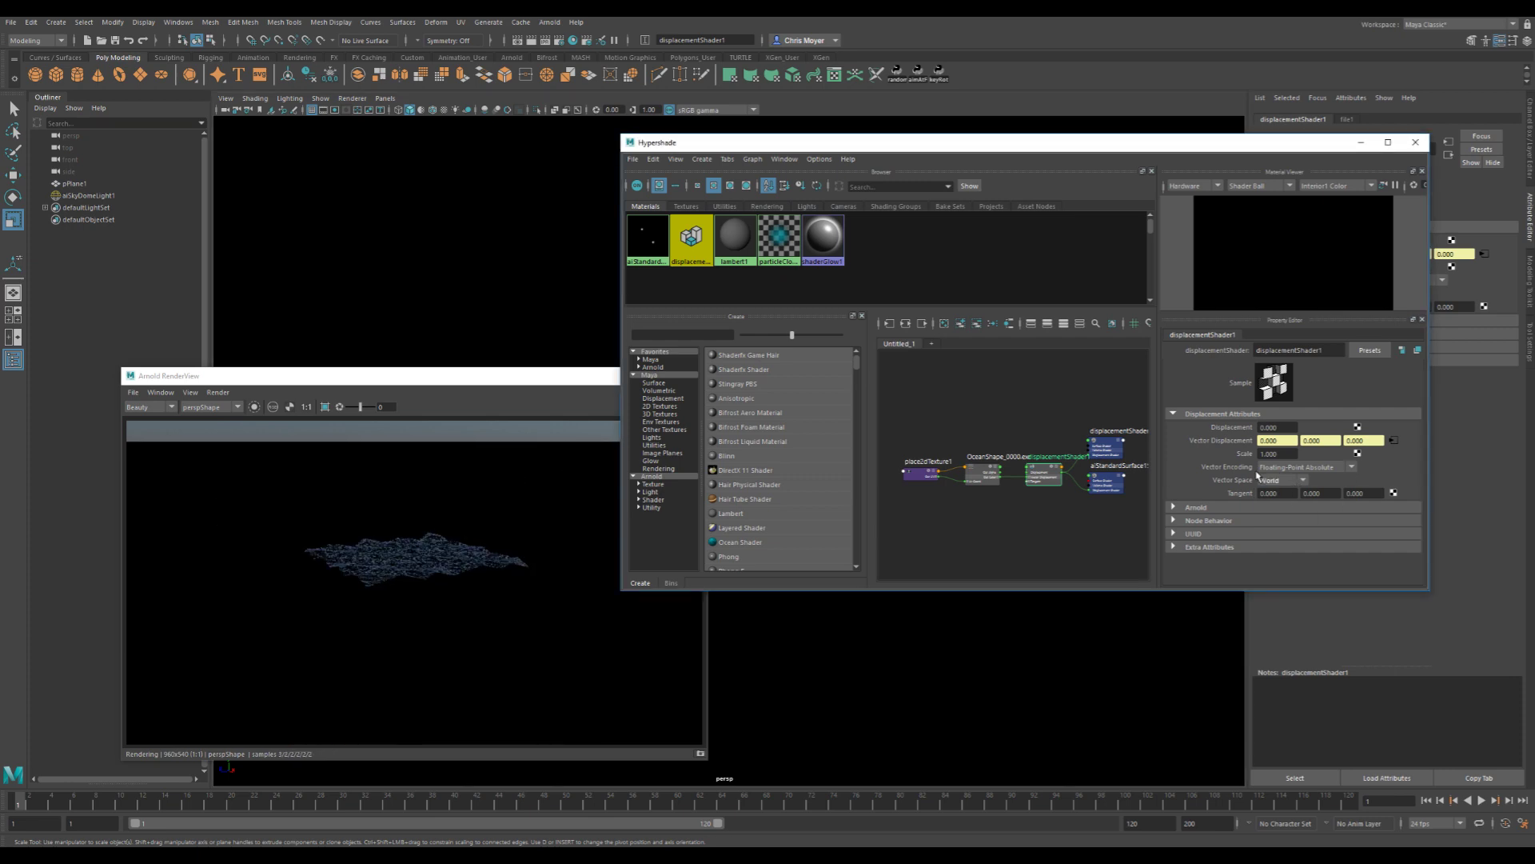
click(1124, 617)
alt+drag(963, 713, 914, 650)
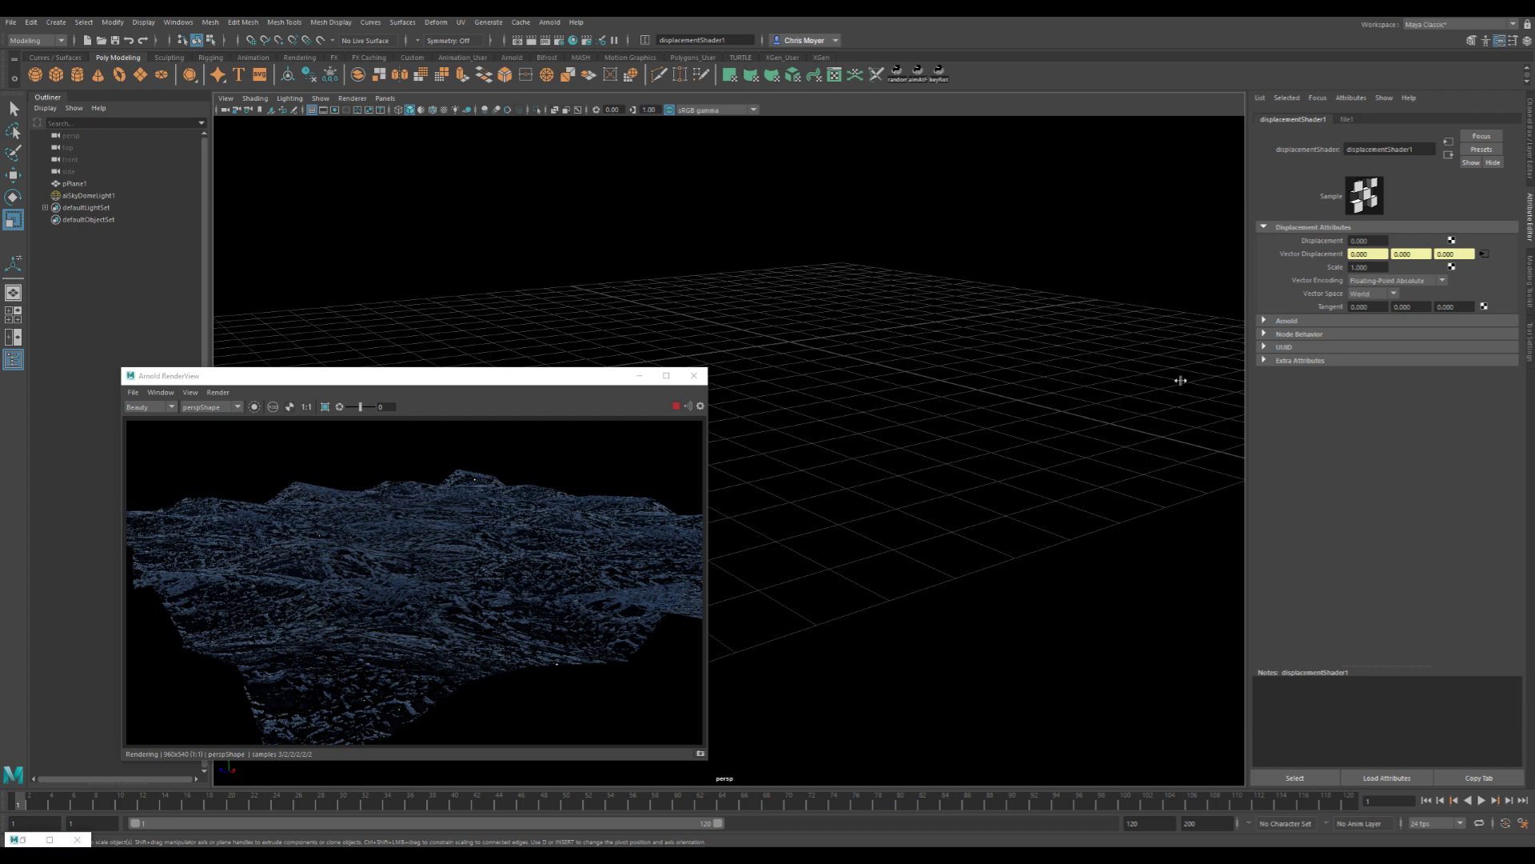
alt+drag(933, 425, 871, 397)
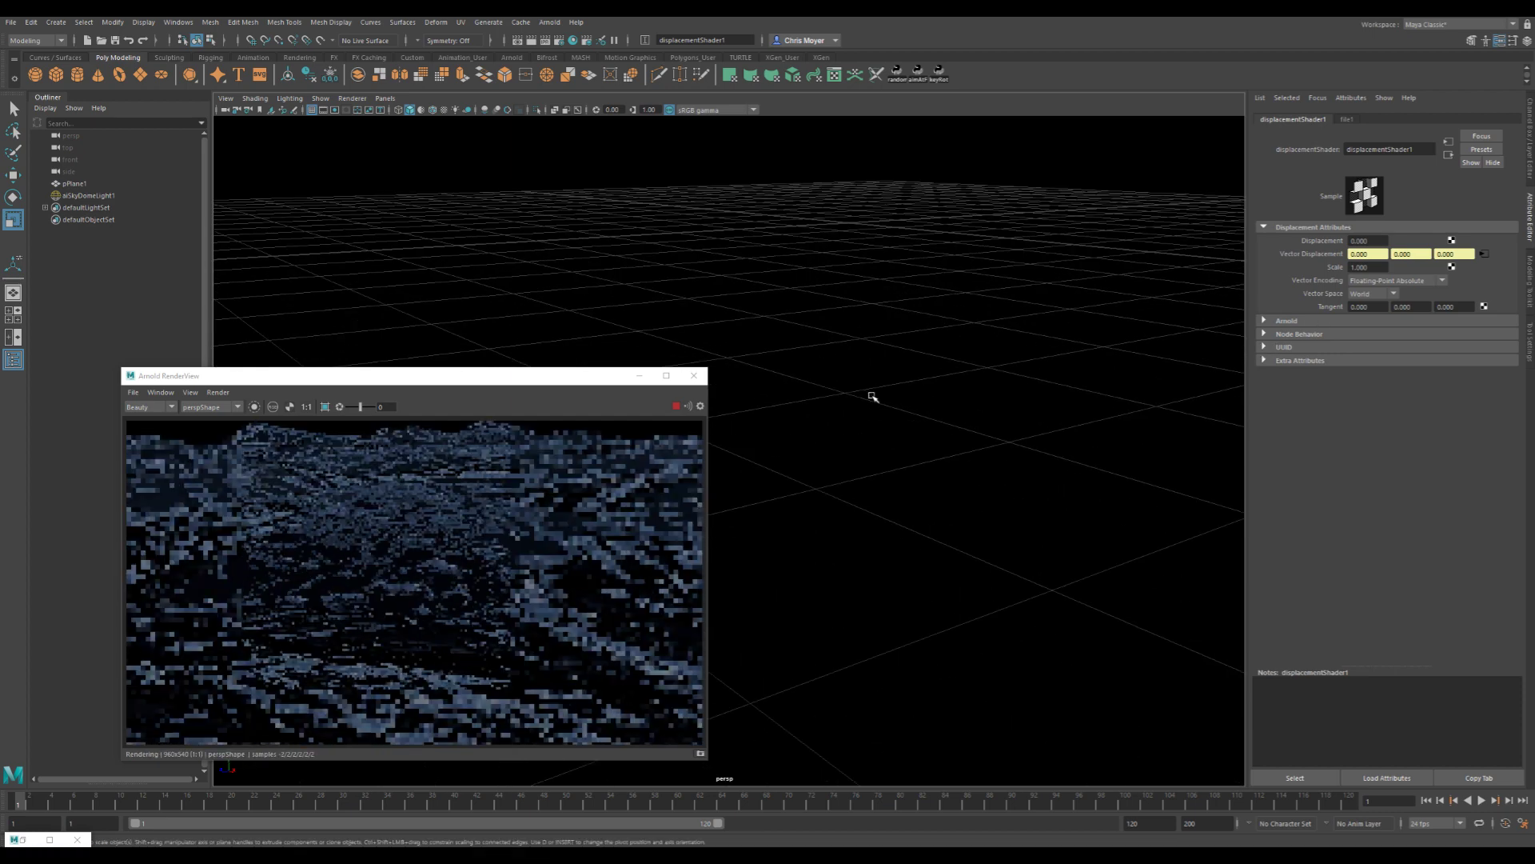
alt+drag(832, 446, 948, 415)
alt+right_drag(948, 415, 895, 424)
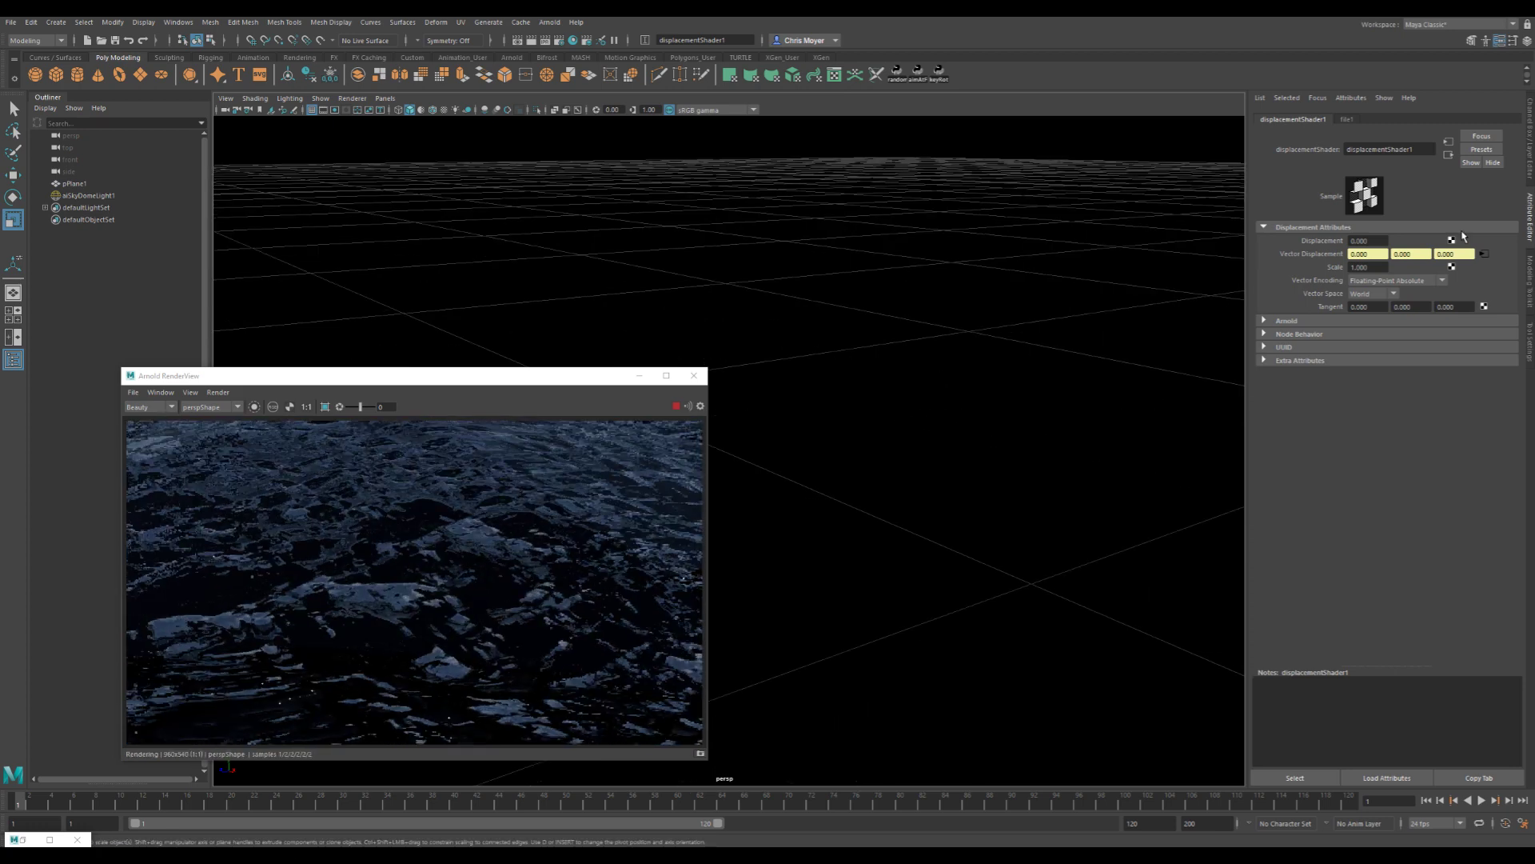
- Set the samples of the aiSkyDomeLight1 sky light to 4
click(88, 195)
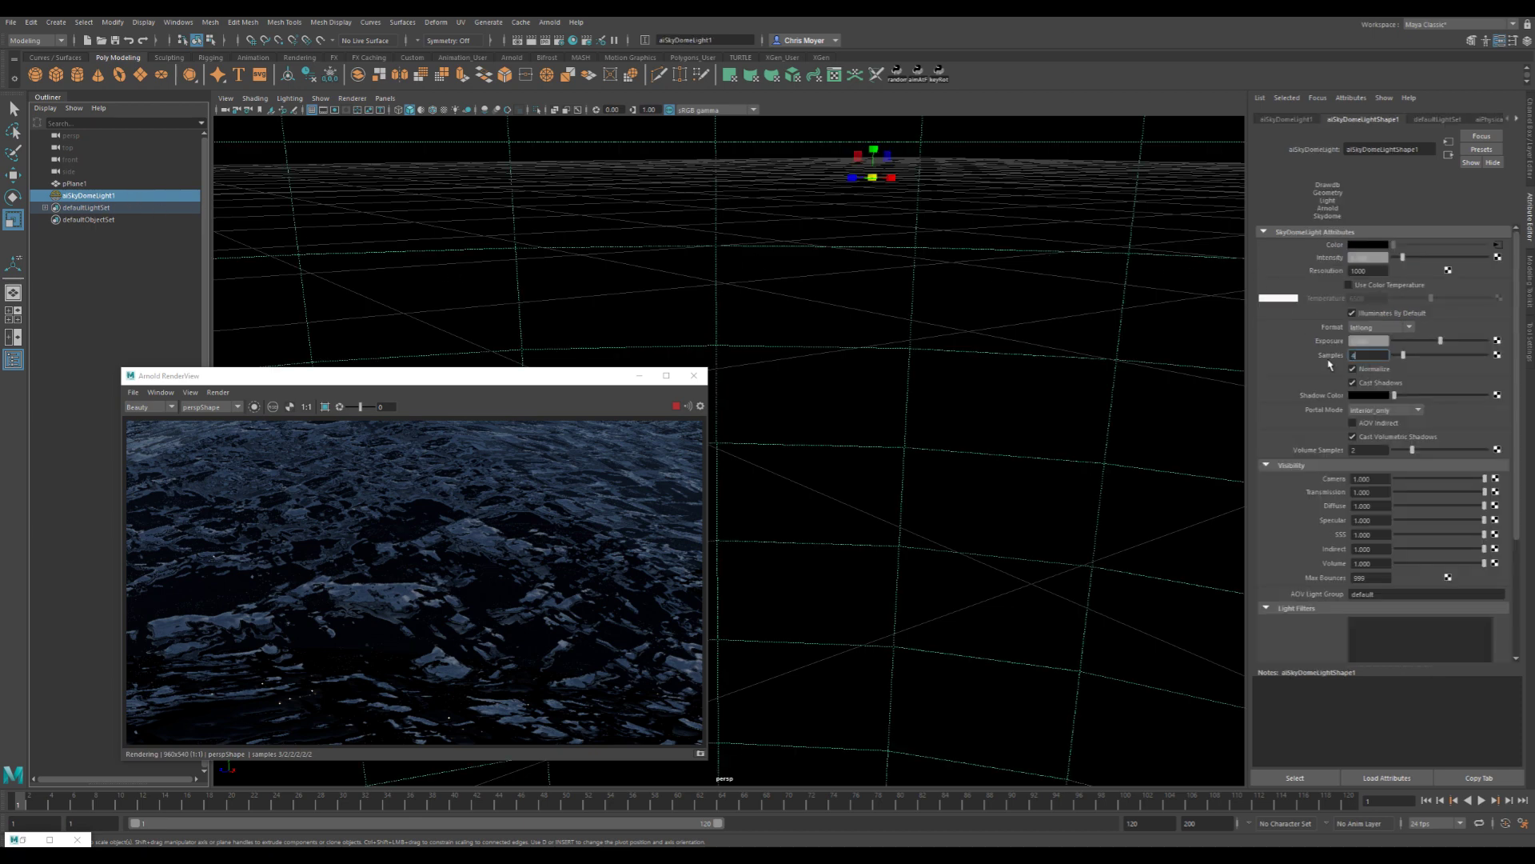
key(Return)
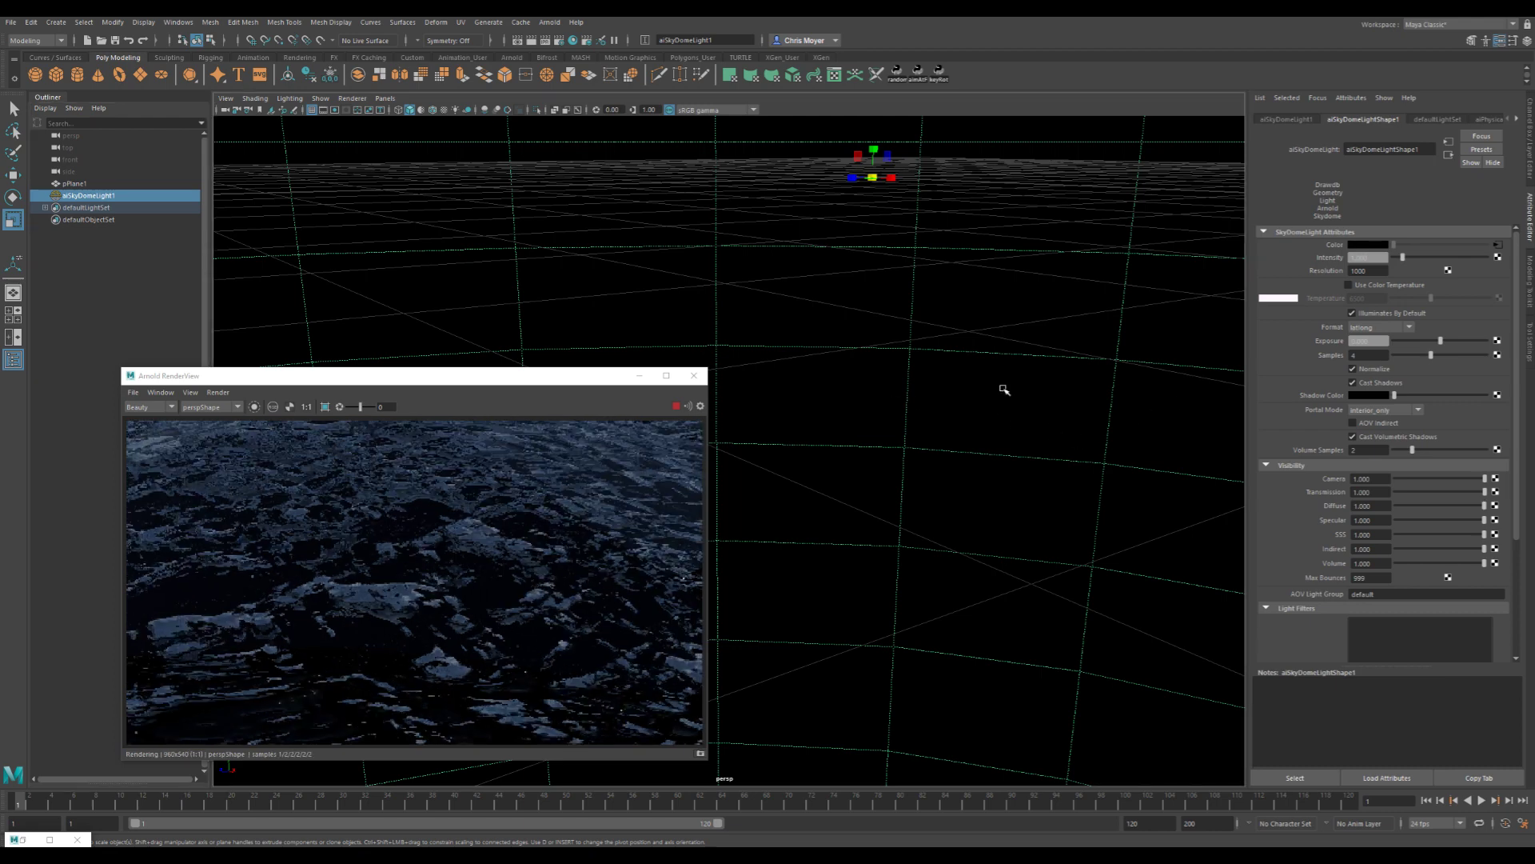
alt+drag(820, 383, 895, 401)
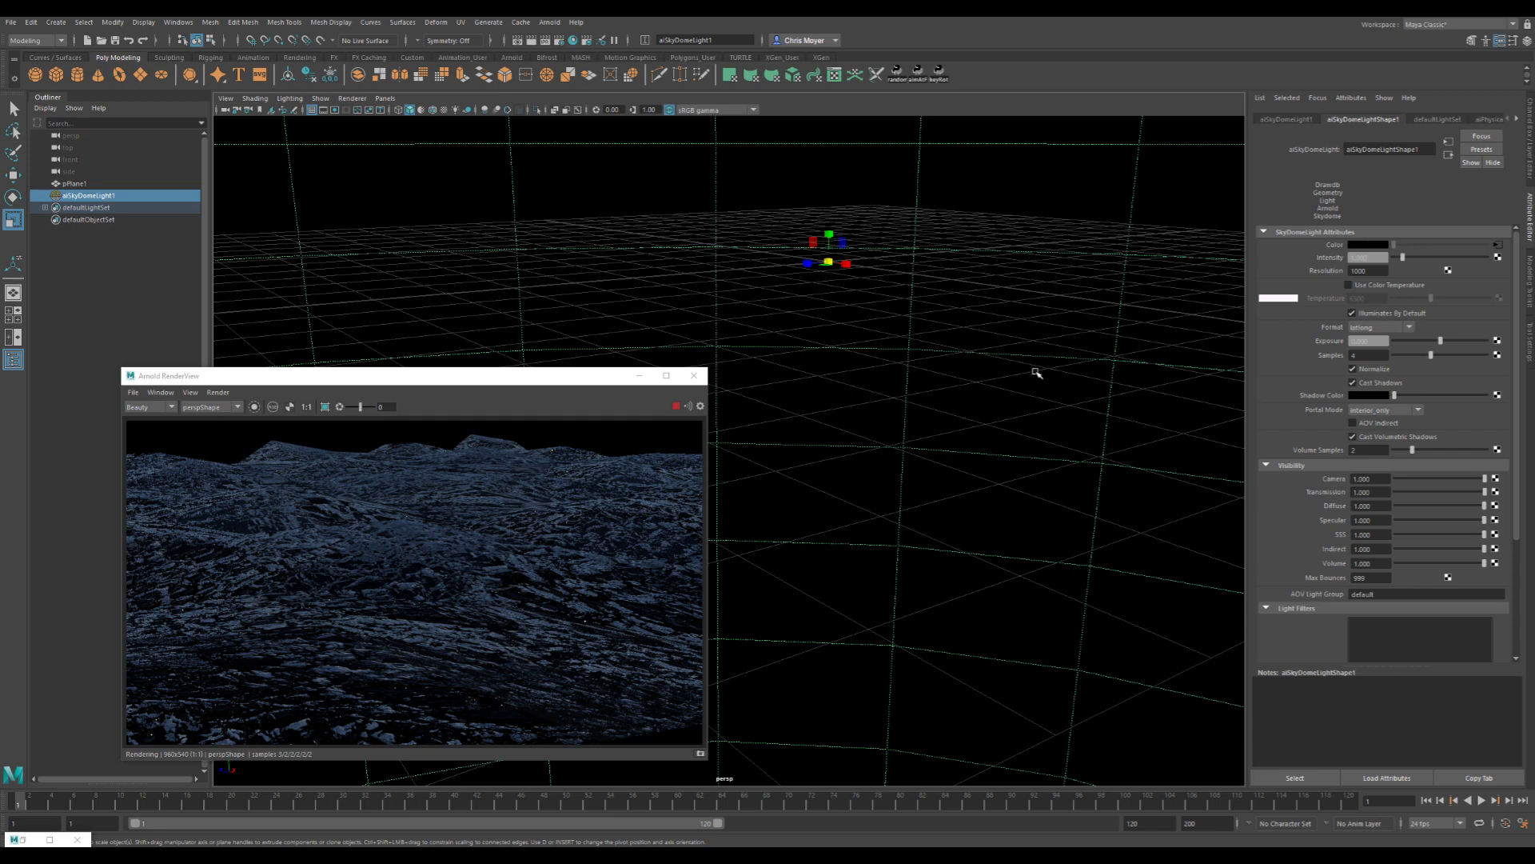
- Set the Arnold subdivision type of the ocean plane pPlane1 to catclark
click(891, 267)
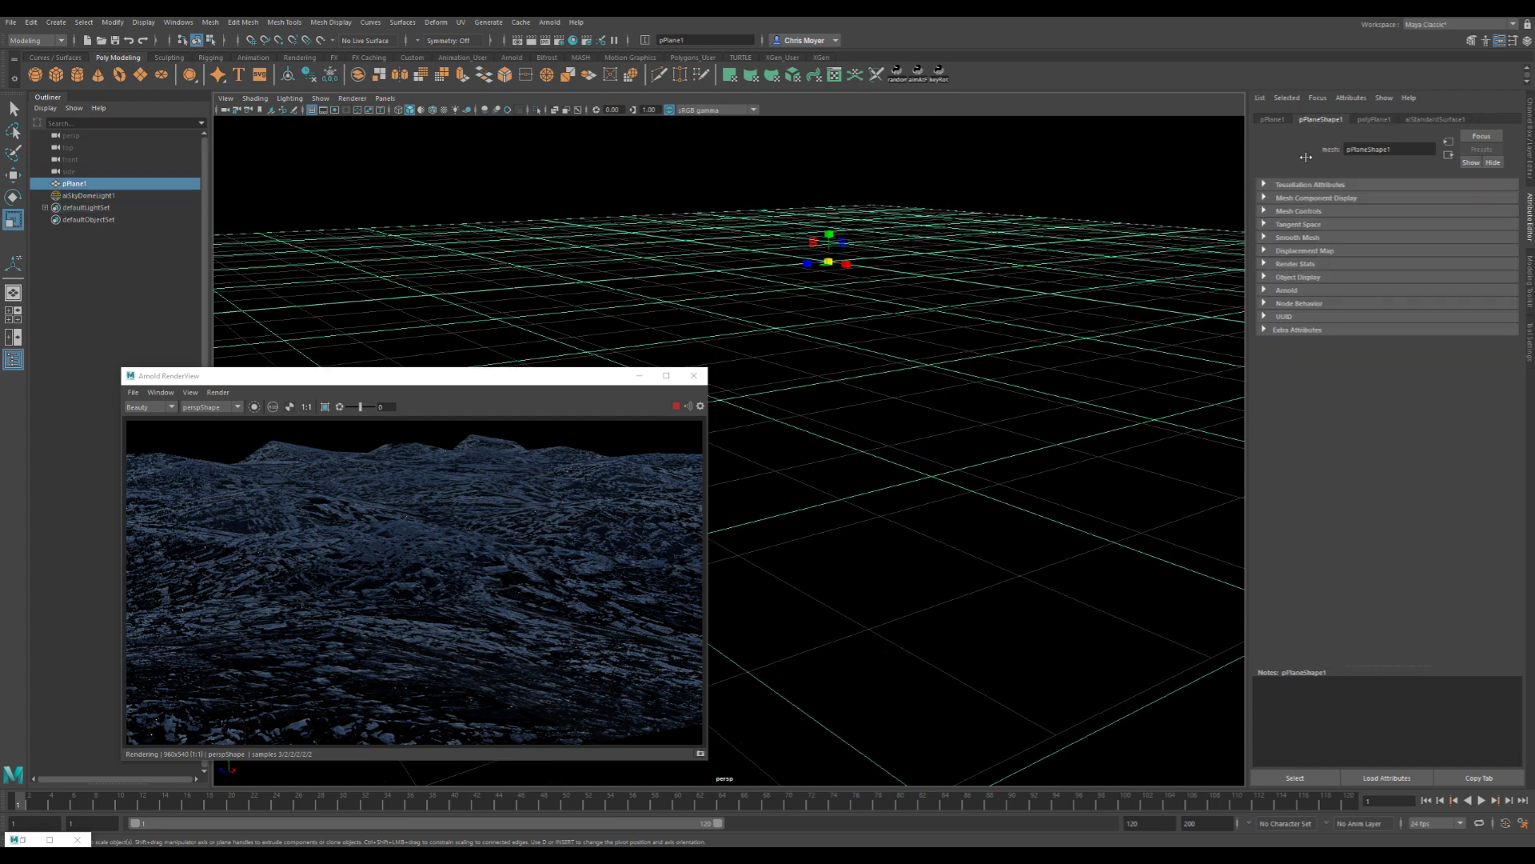
click(1289, 291)
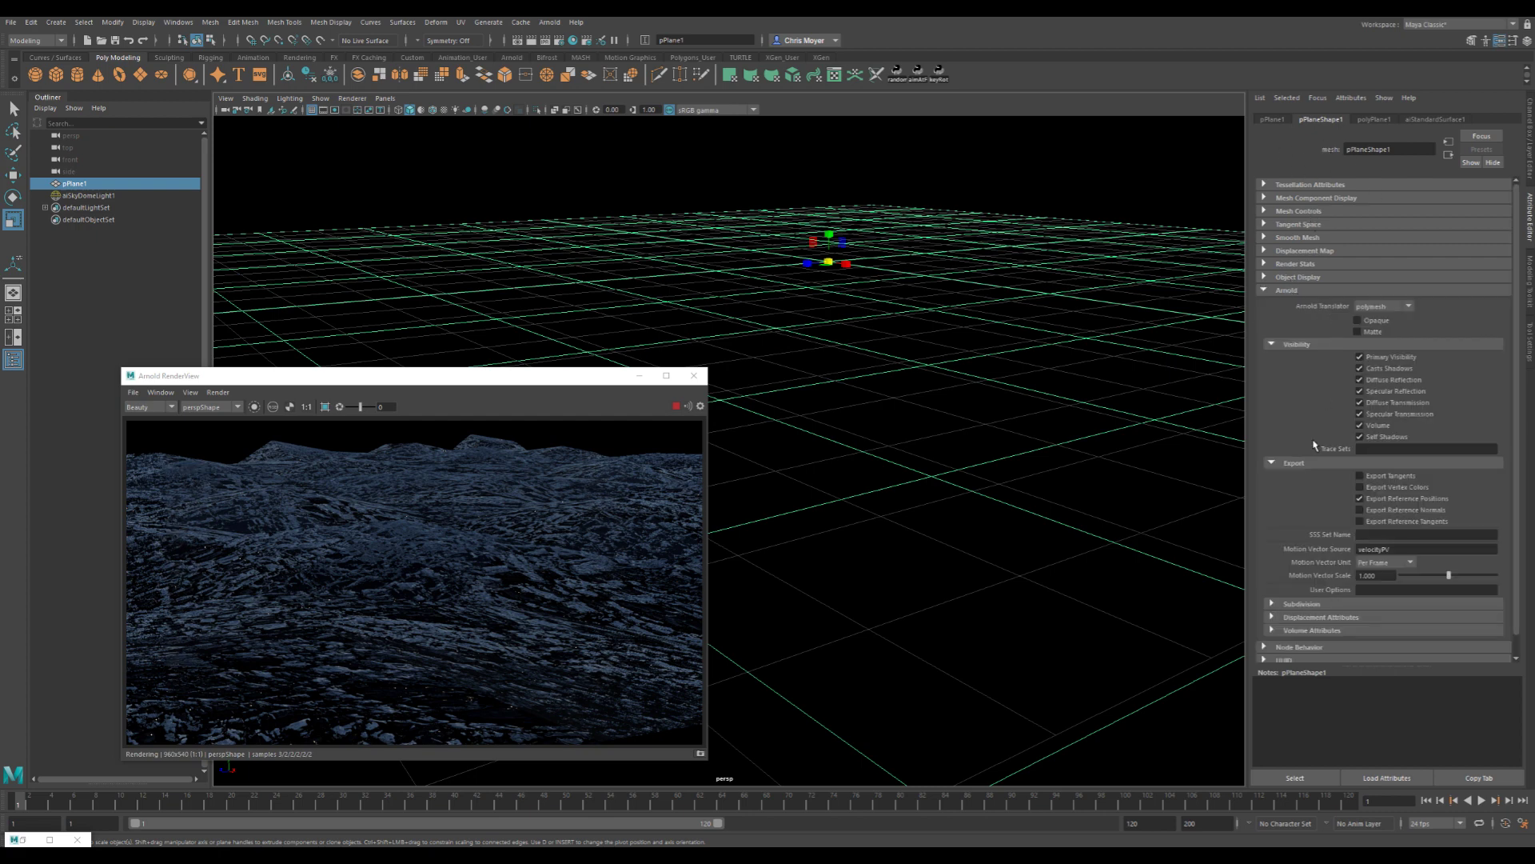
scroll(1315, 444, down, 1)
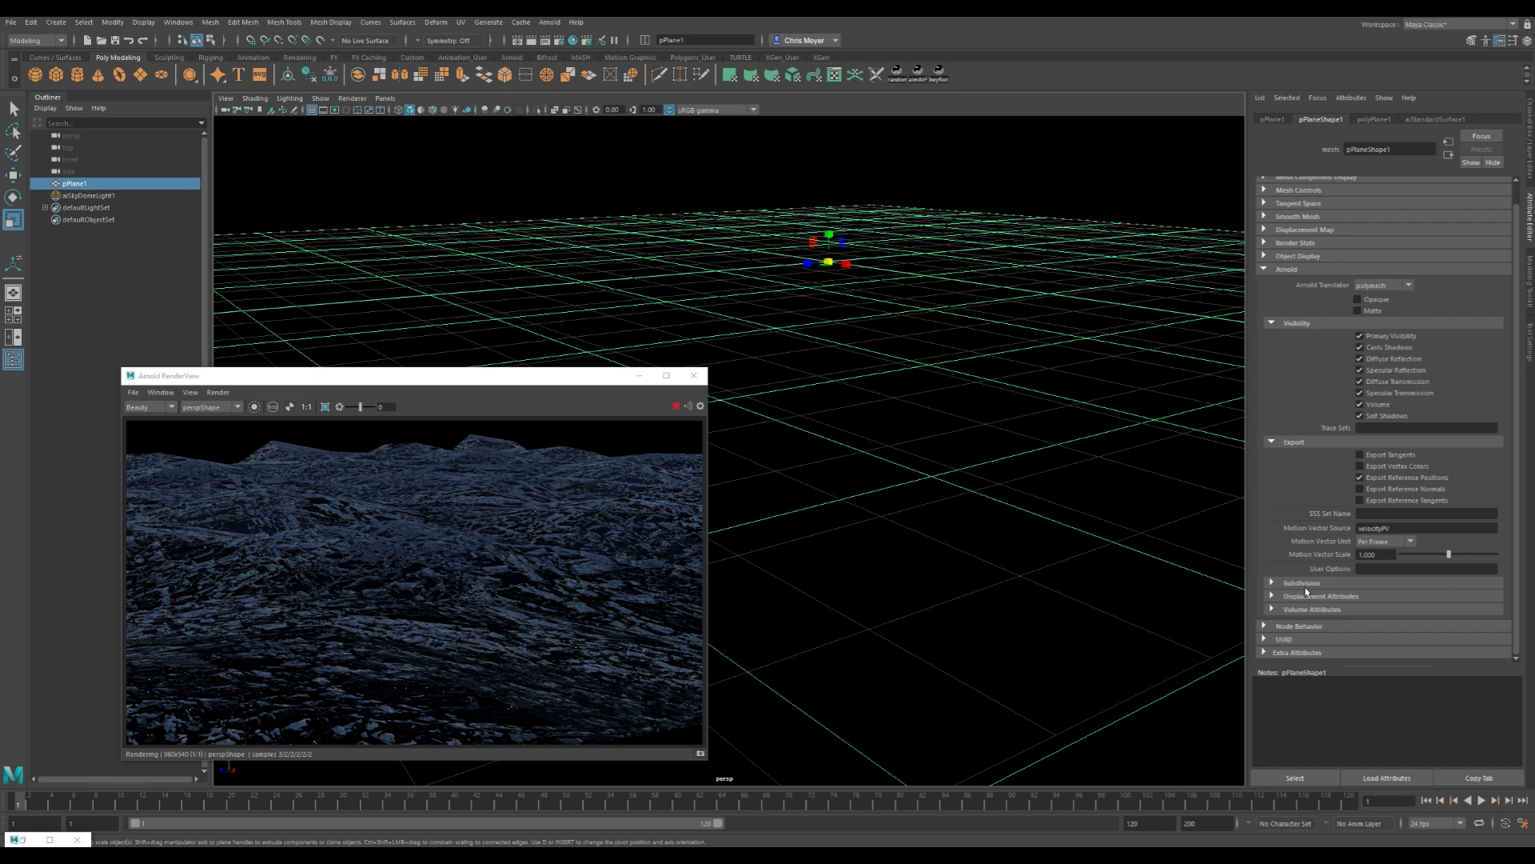
click(1302, 583)
scroll(1324, 527, down, 4)
click(1395, 505)
click(1381, 532)
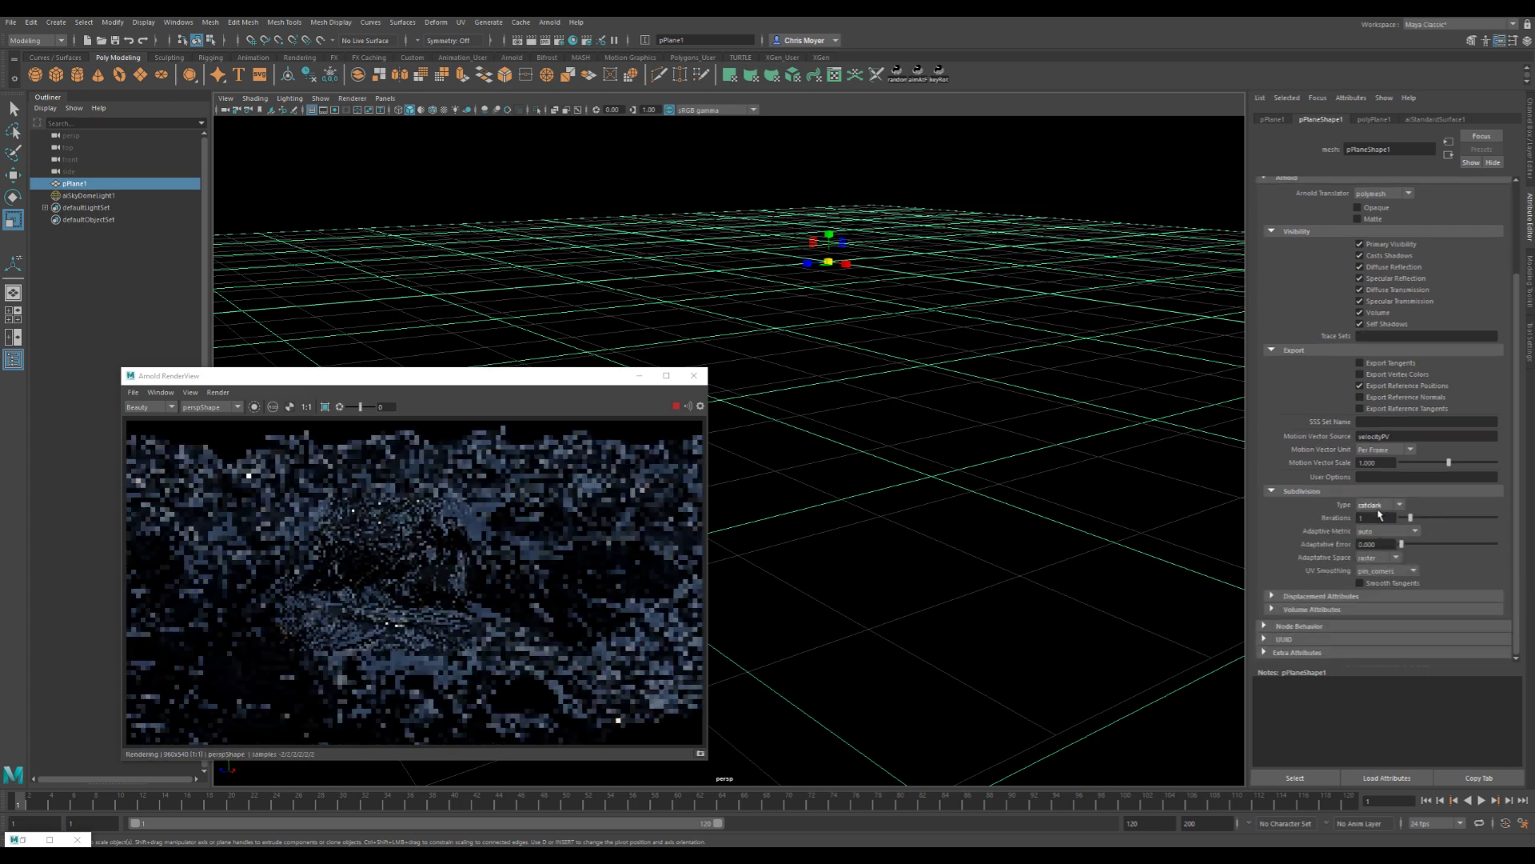
- Set the ocean plane's Arnold subdivision iterations to 4
double_click(1375, 518)
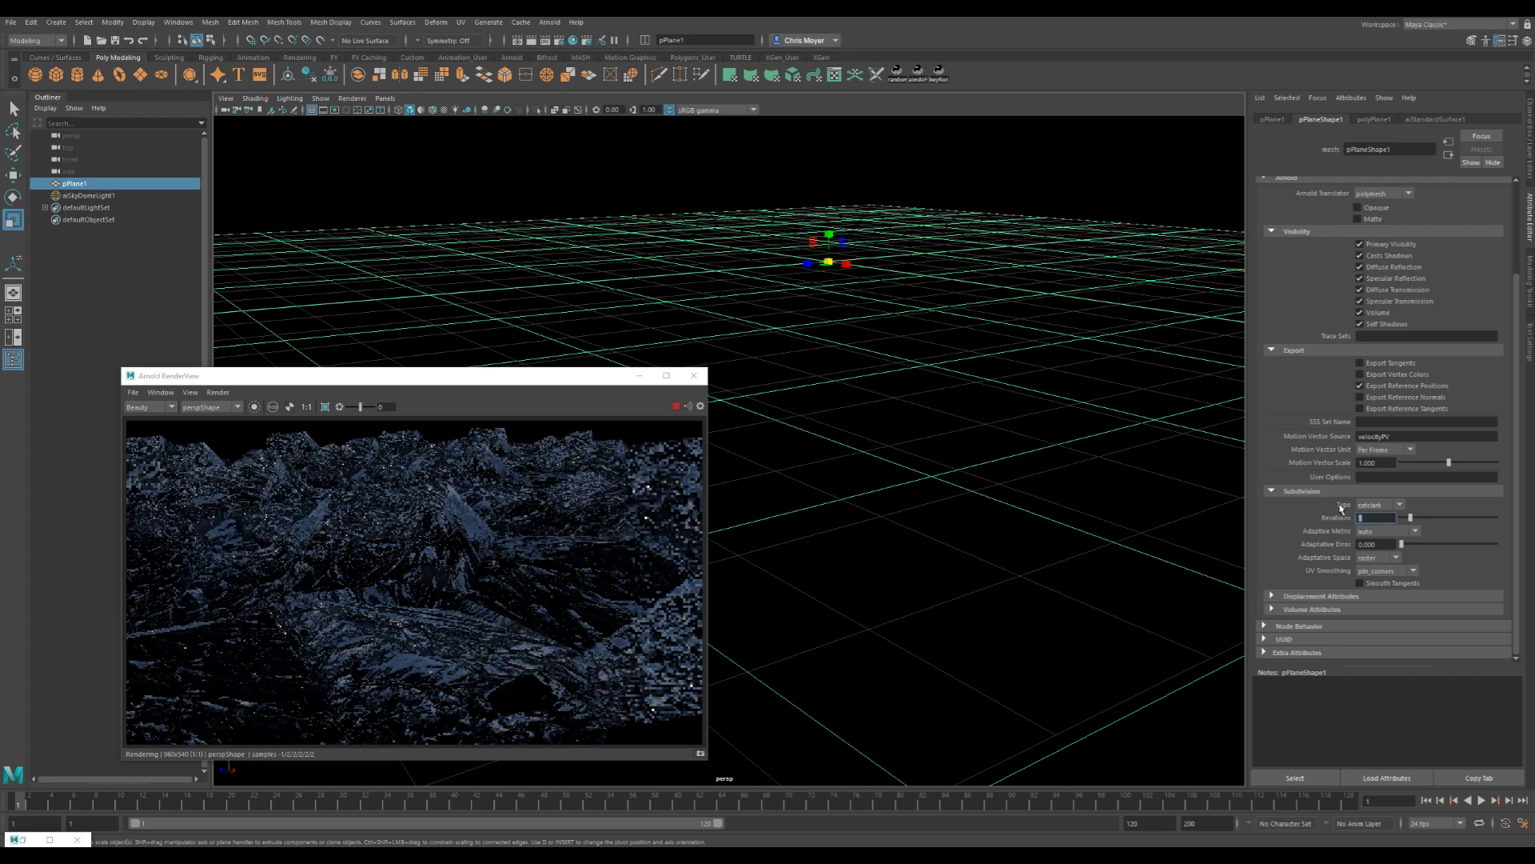
alt+drag(886, 516, 857, 418)
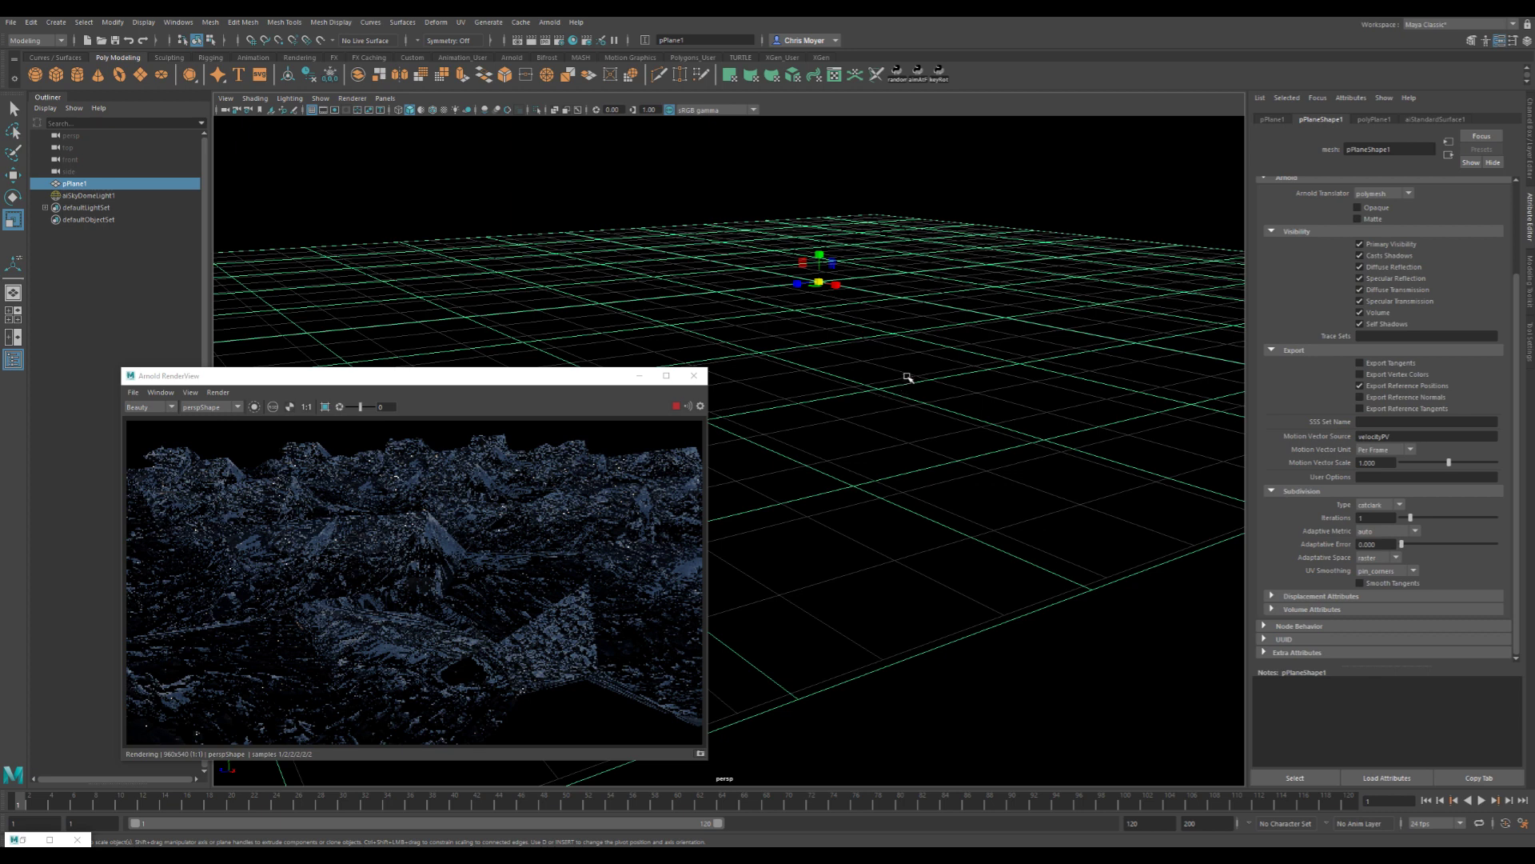
alt+right_drag(905, 377, 959, 384)
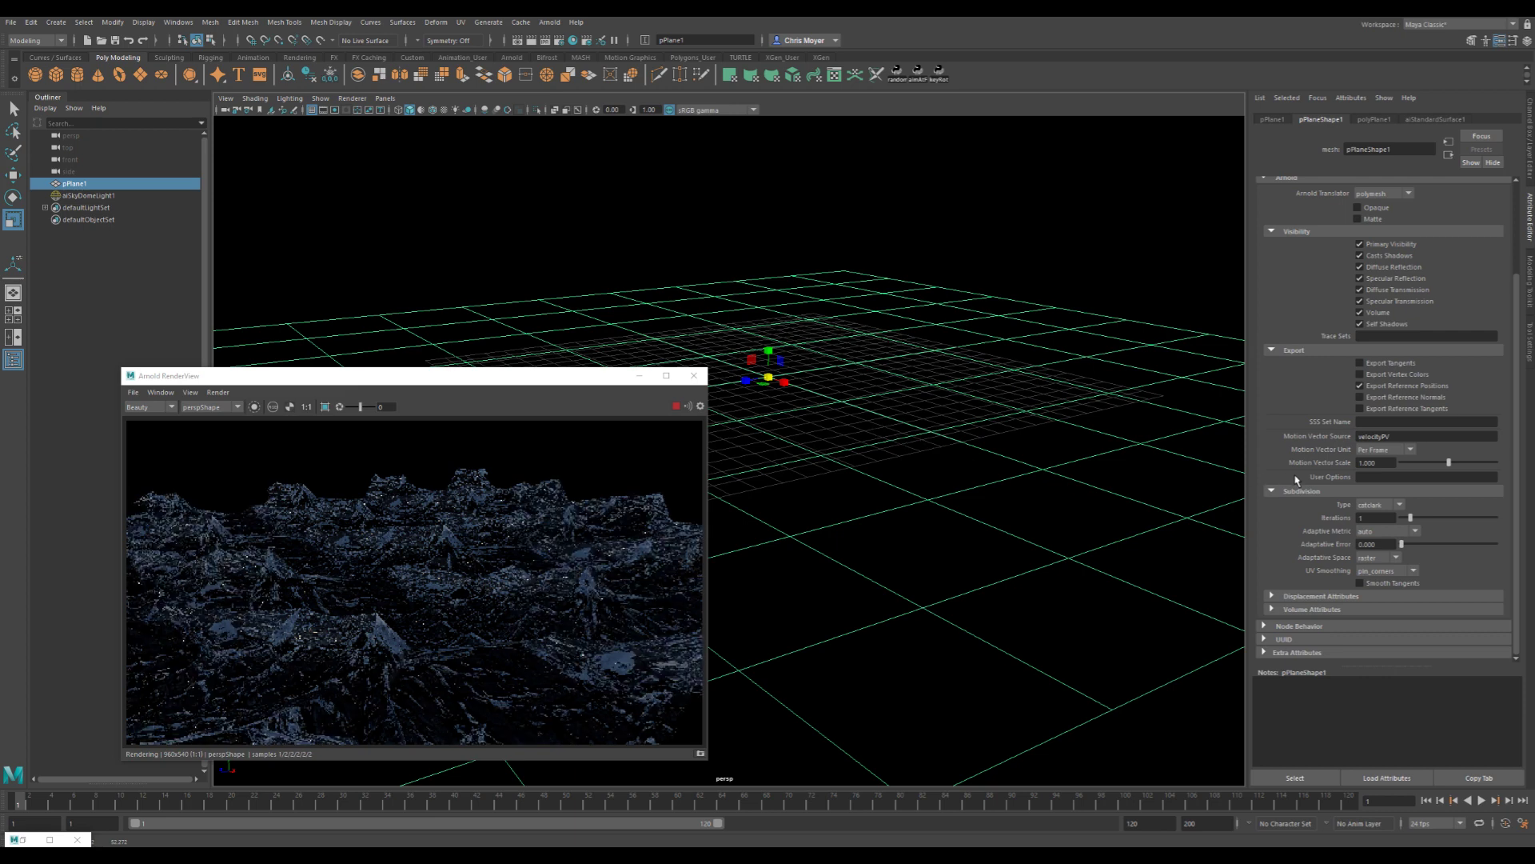
click(1363, 518)
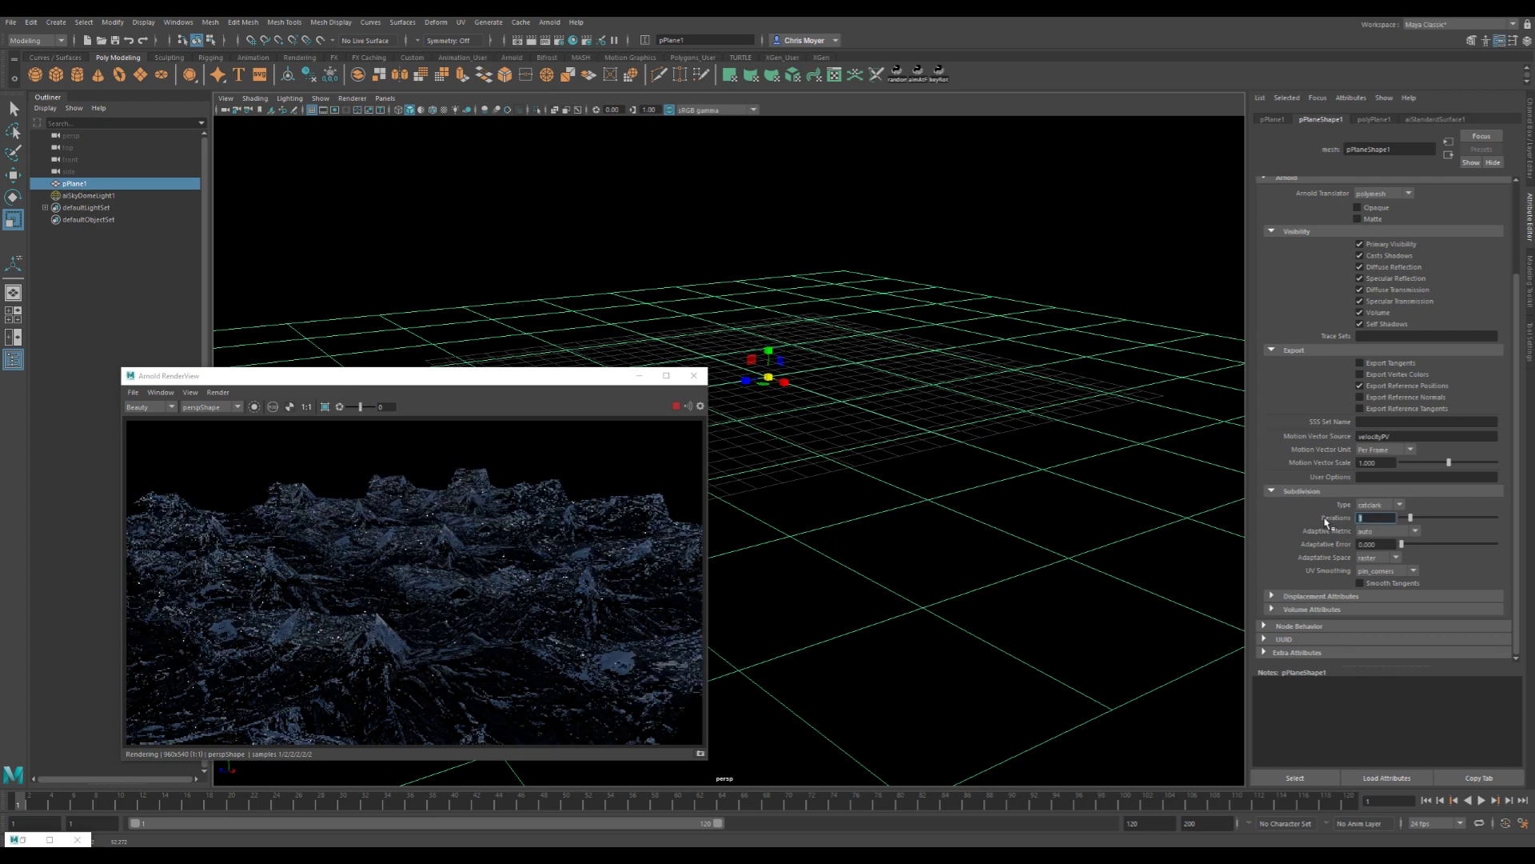
text(4)
key(Return)
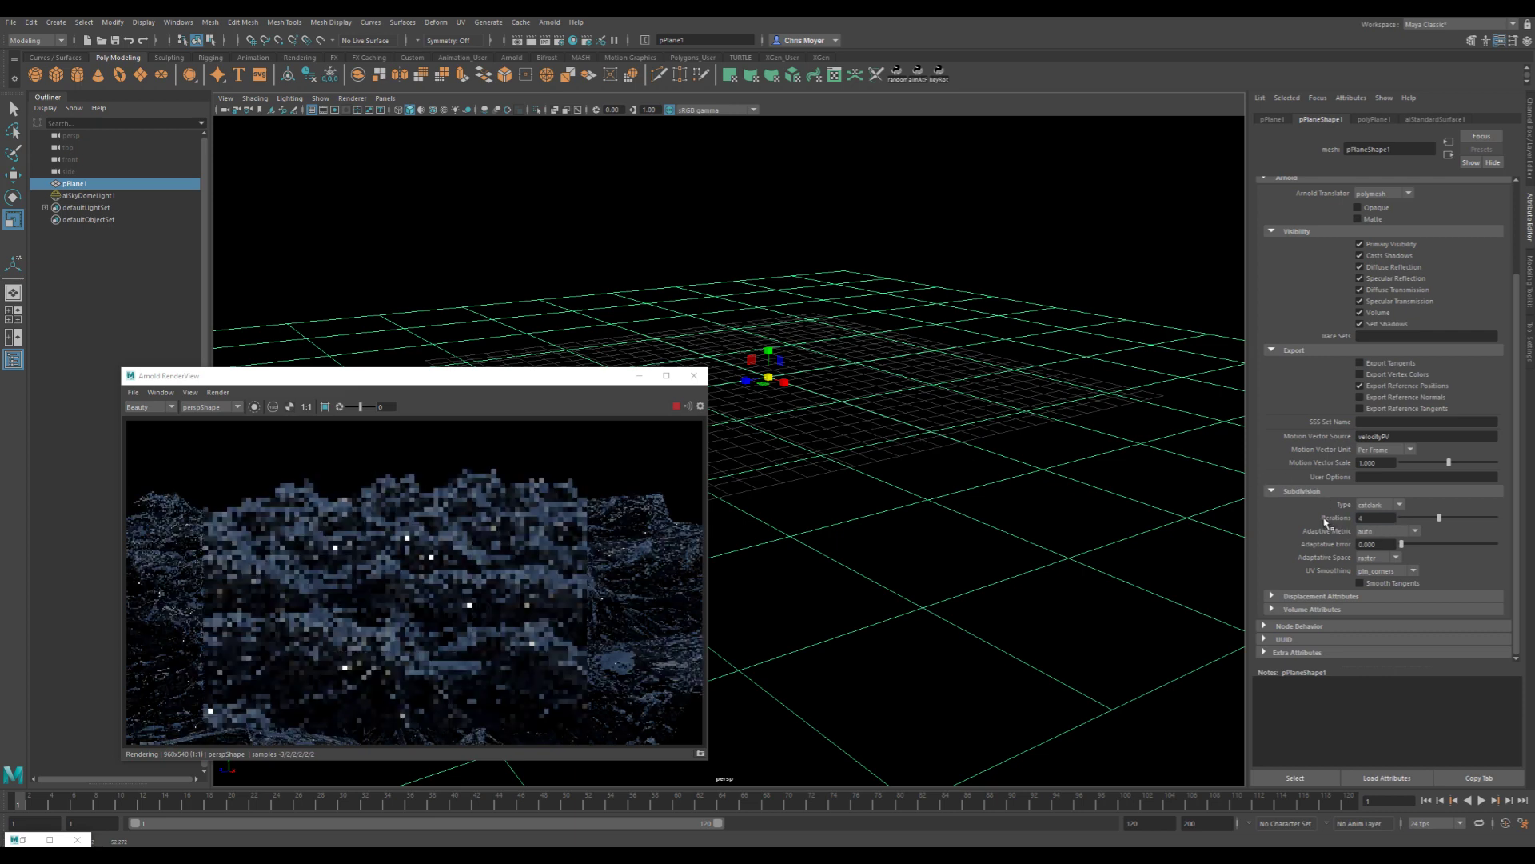
- Raise the ocean plane's Arnold subdivision iterations to 6
mouse_move(840, 424)
alt+mouse_down()
mouse_move(856, 419)
mouse_move(833, 422)
alt+mouse_up()
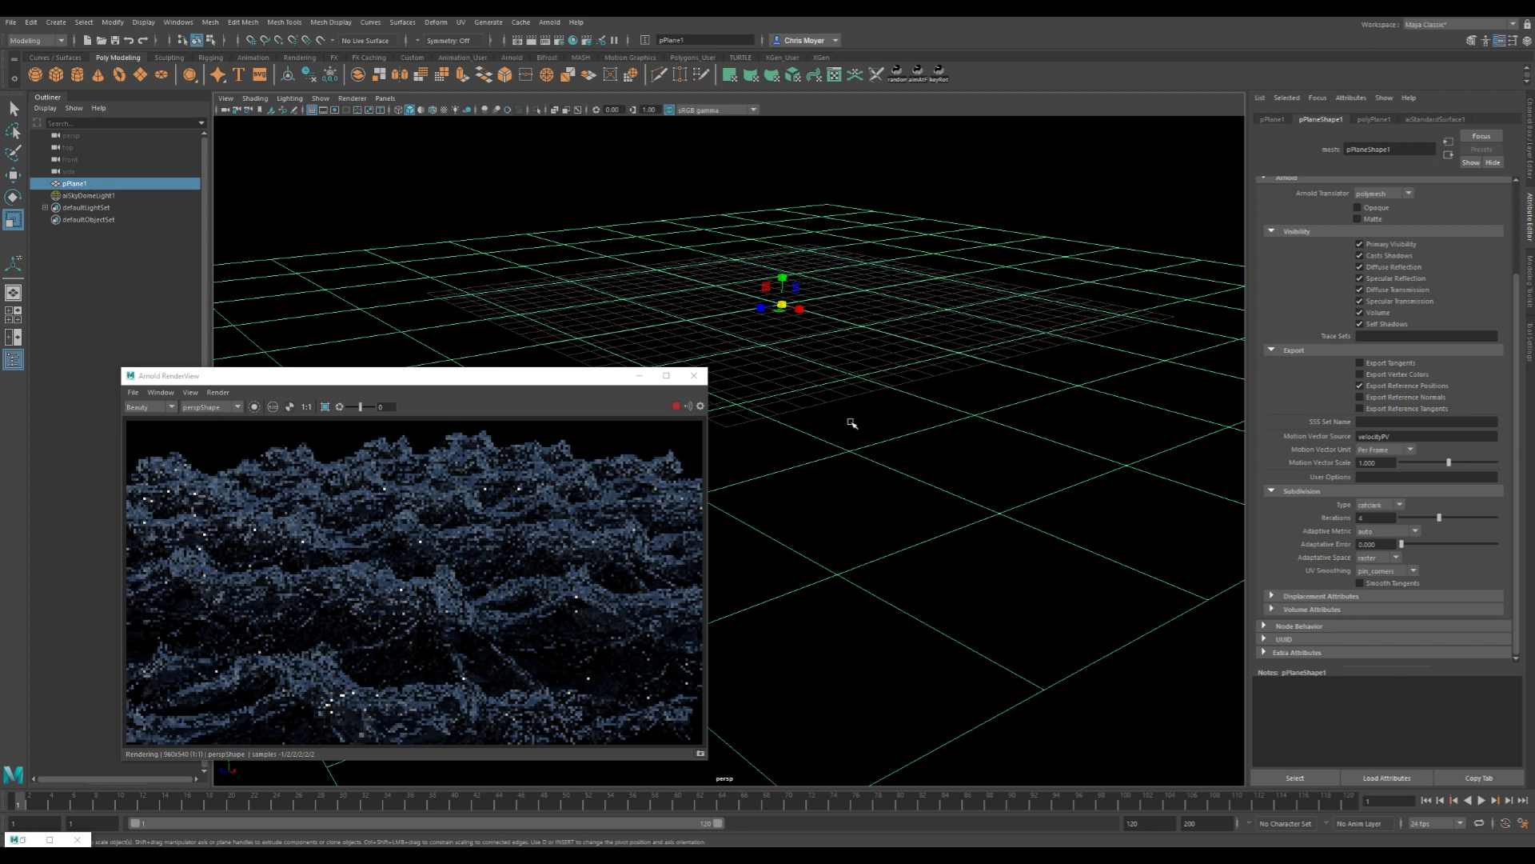
alt+drag(910, 417, 907, 406)
alt+right_drag(907, 405, 1103, 384)
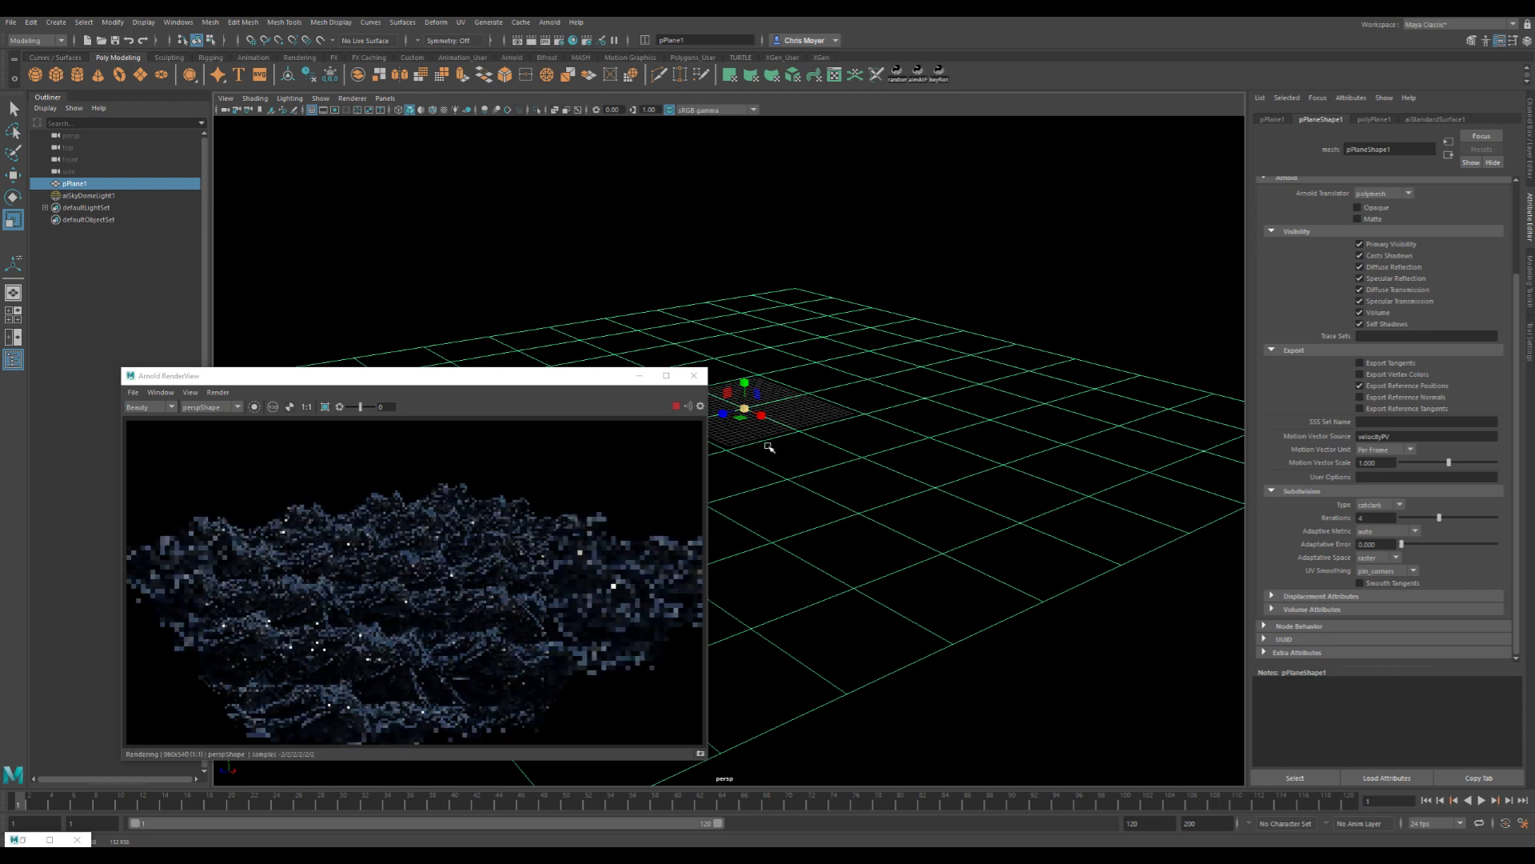
scroll(1076, 421, up, 3)
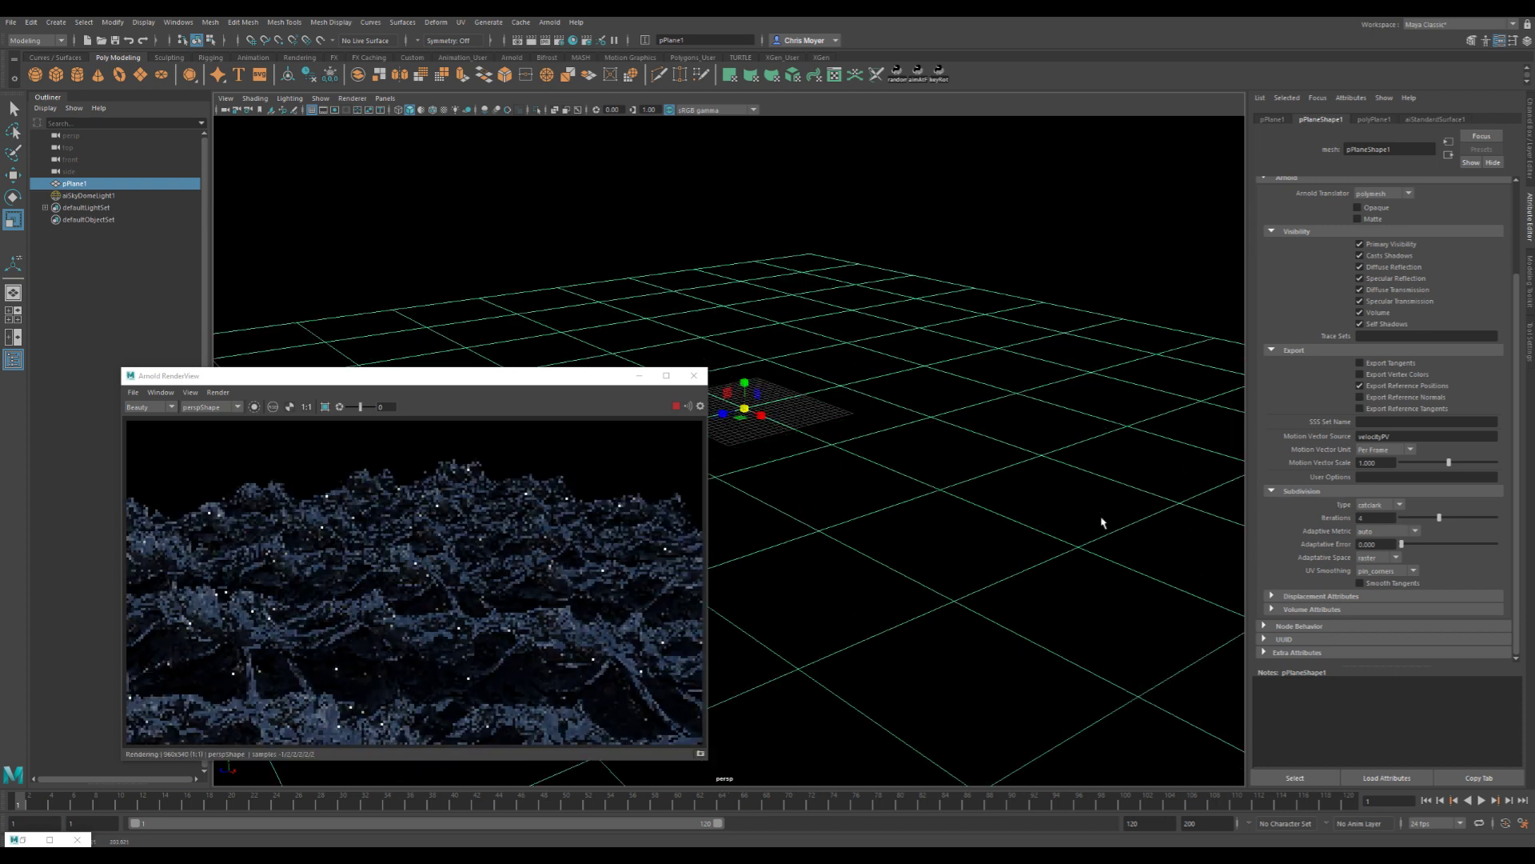
alt+right_drag(926, 486, 962, 449)
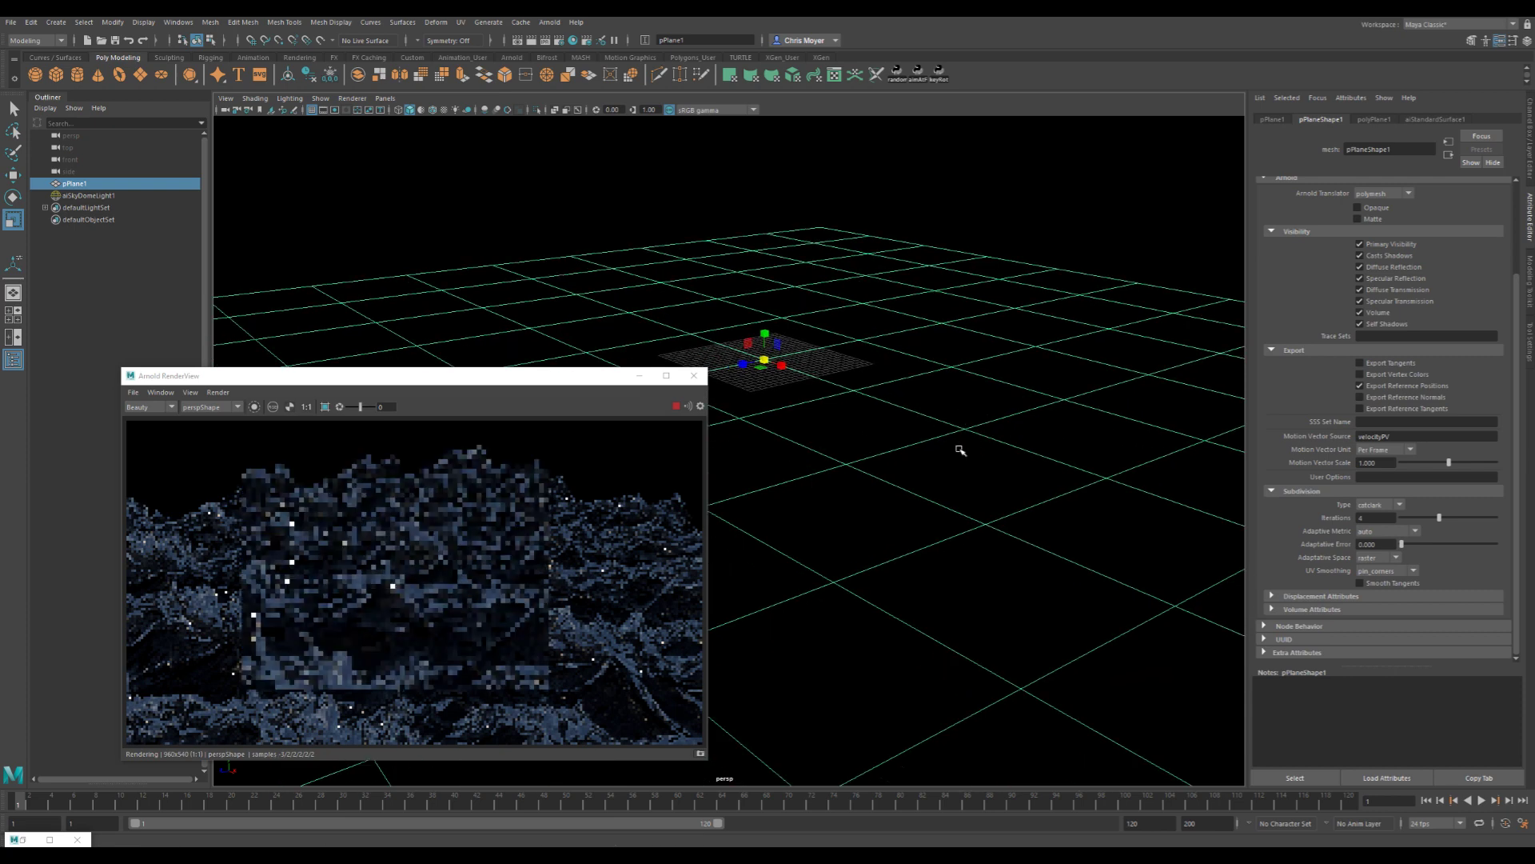
double_click(1374, 517)
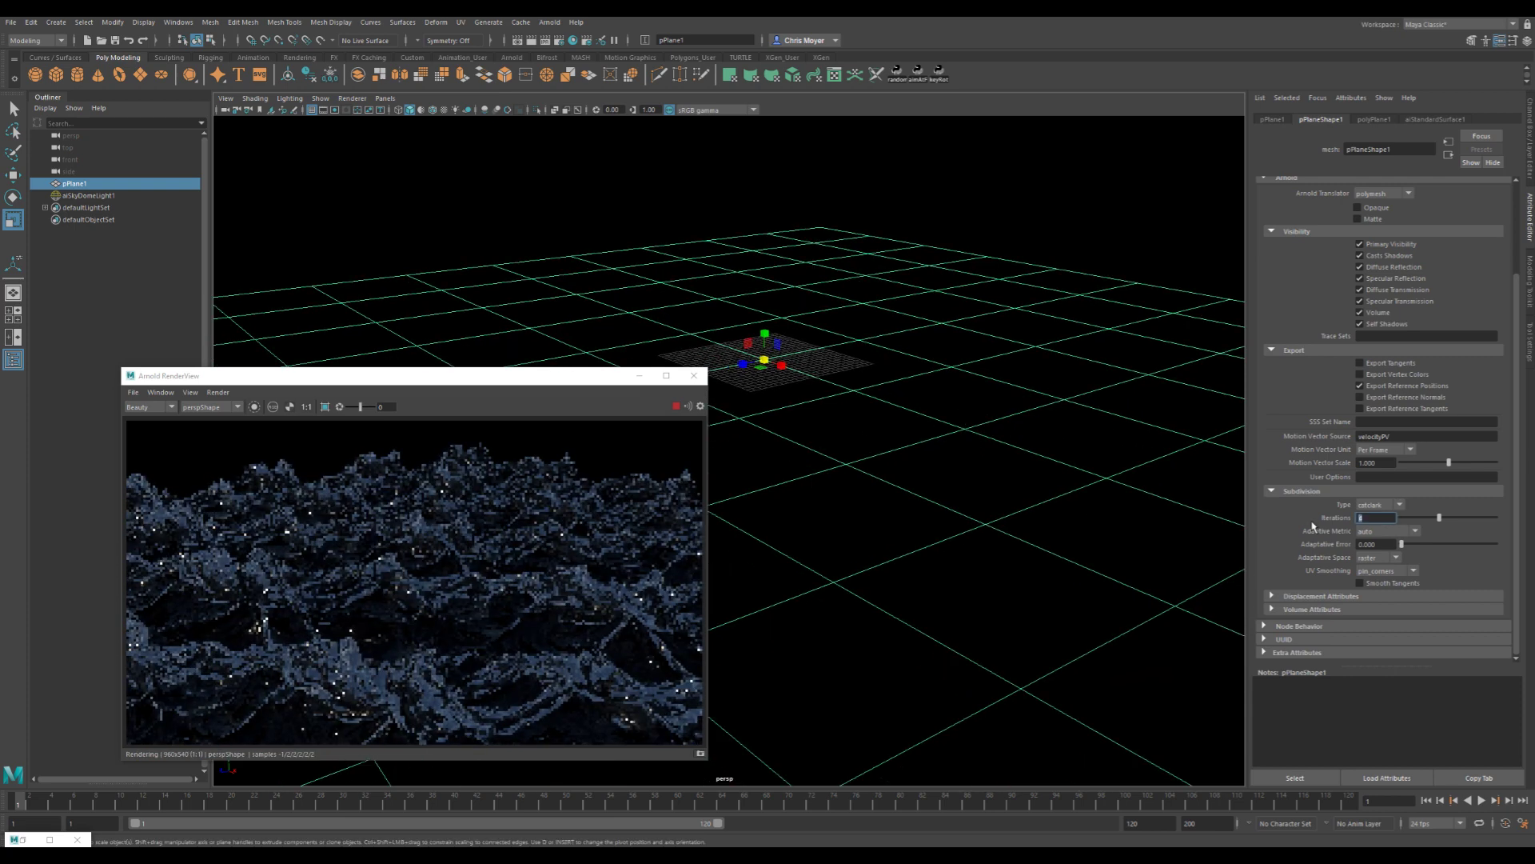
text(6)
key(Return)
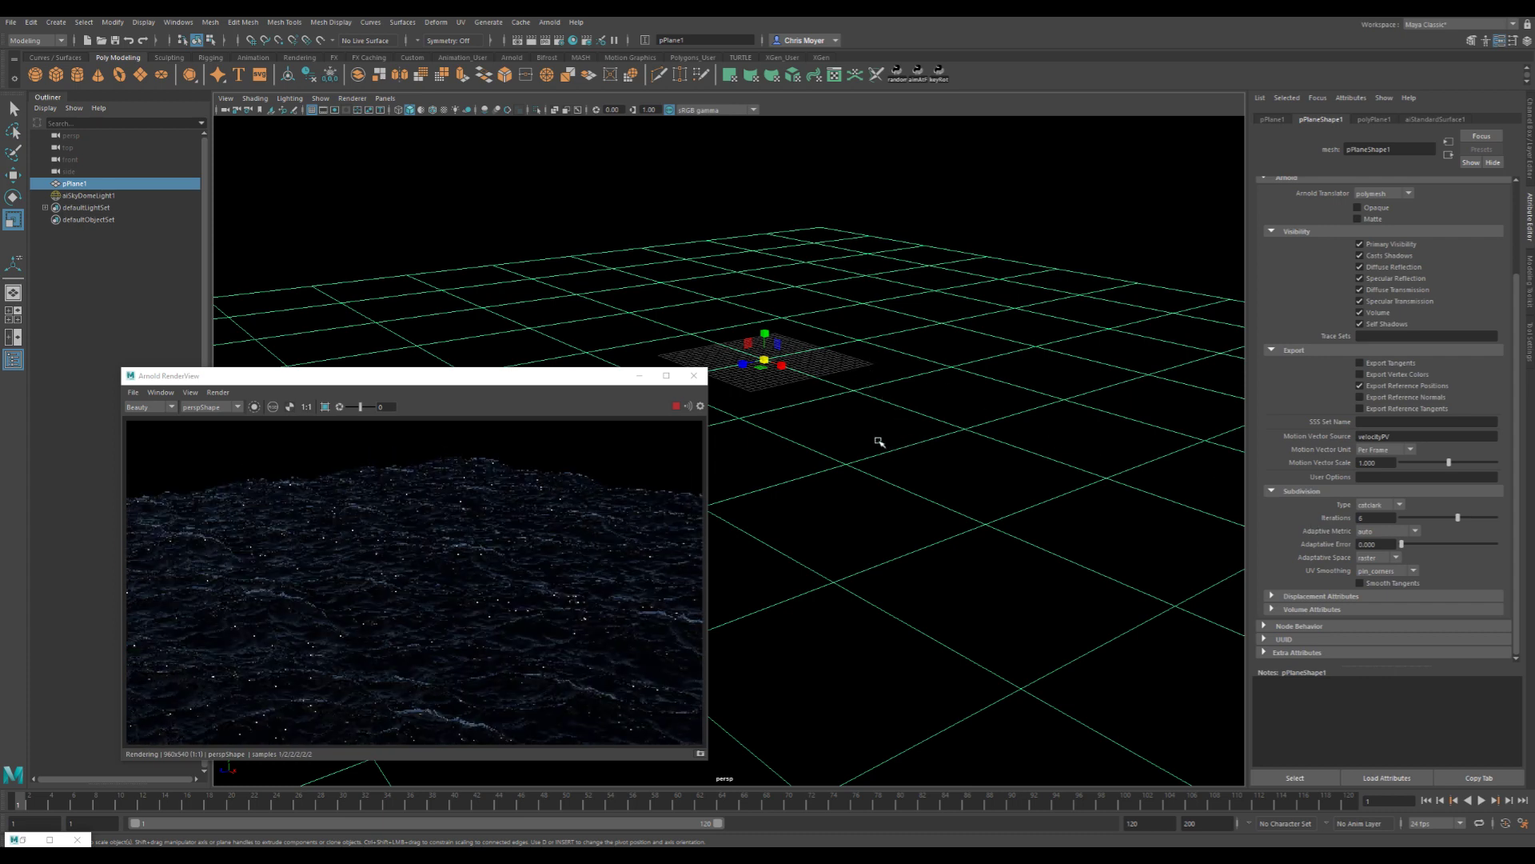
- Inspect the subdivided ocean in the live render and move the Arnold RenderView window further away from the plane
alt+drag(895, 454, 883, 447)
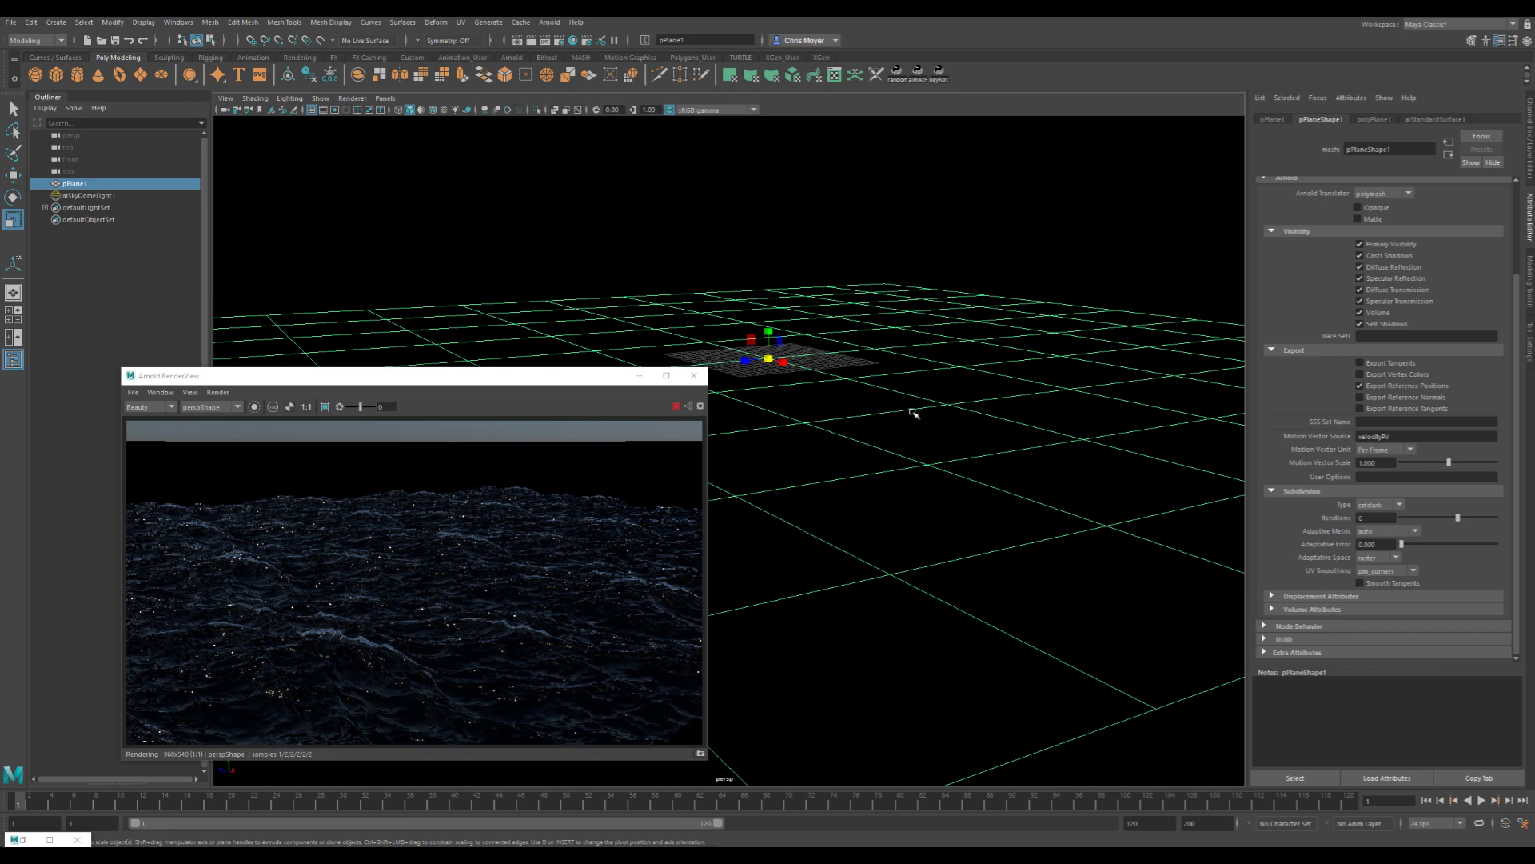
alt+drag(866, 442, 886, 499)
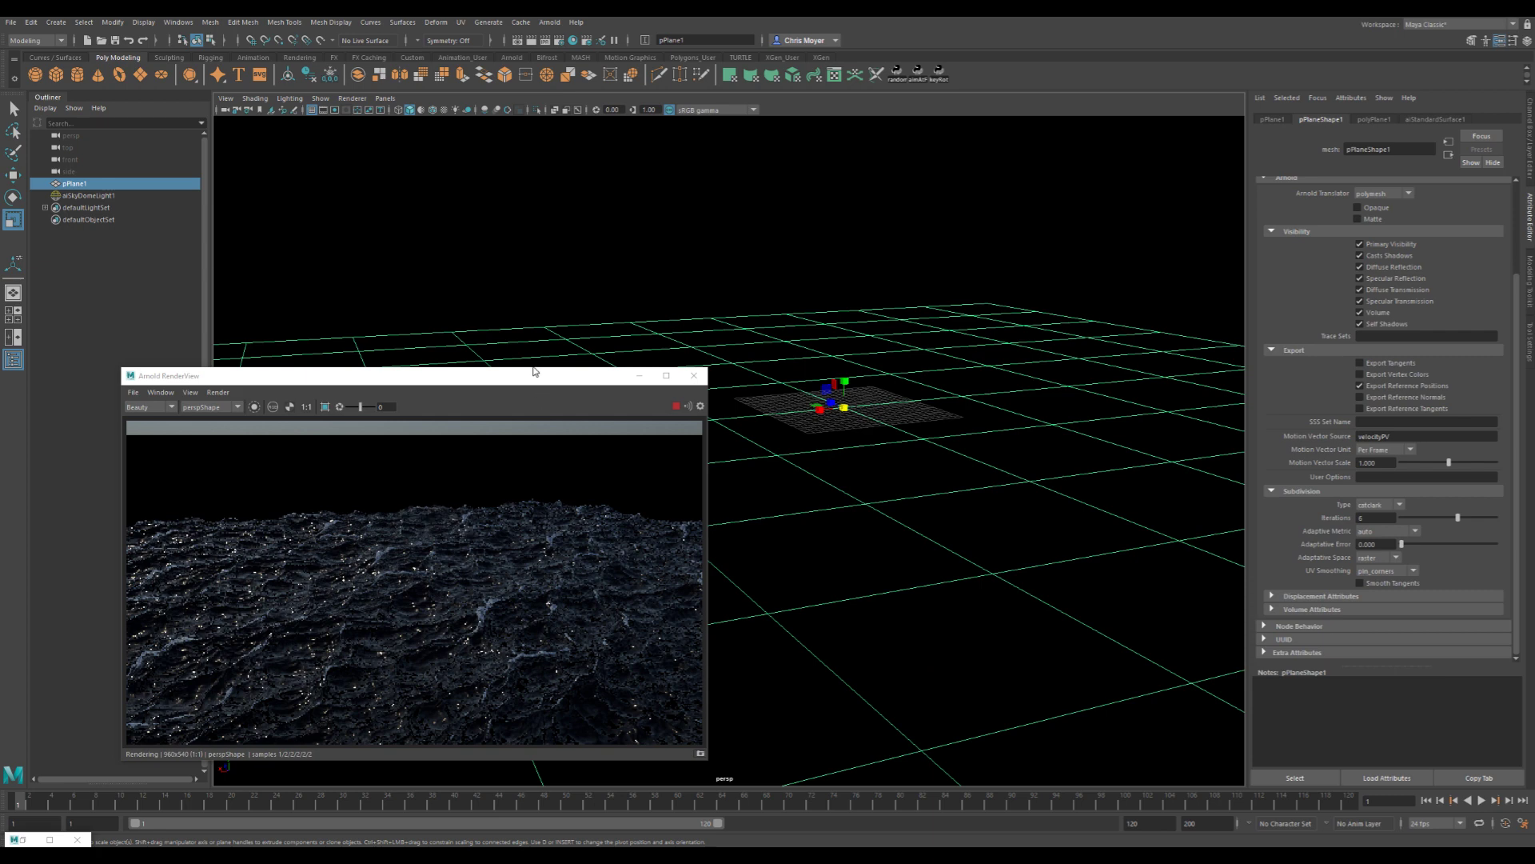
drag(537, 383, 493, 309)
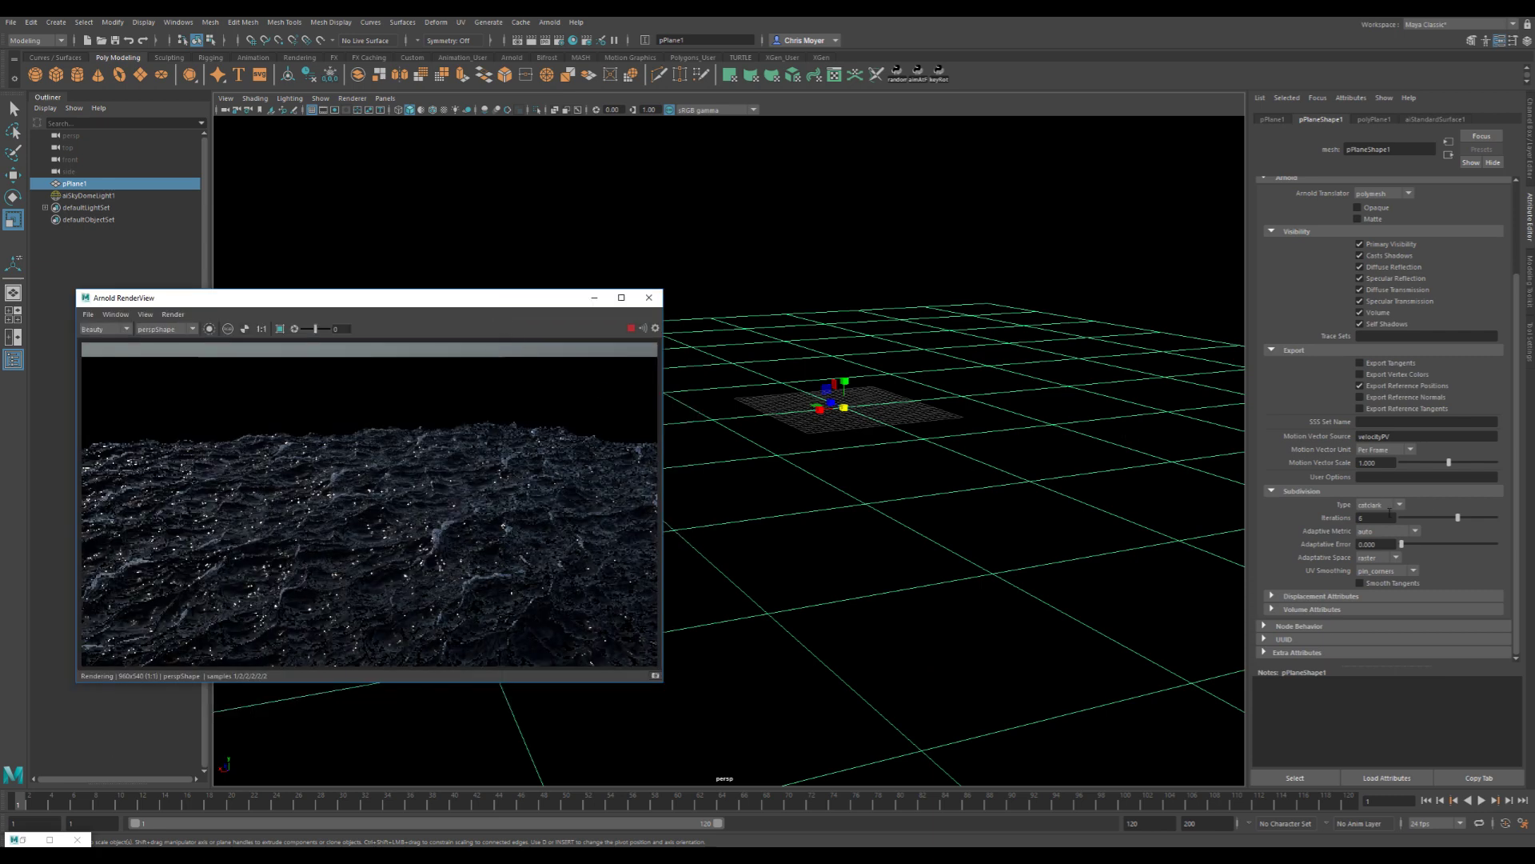
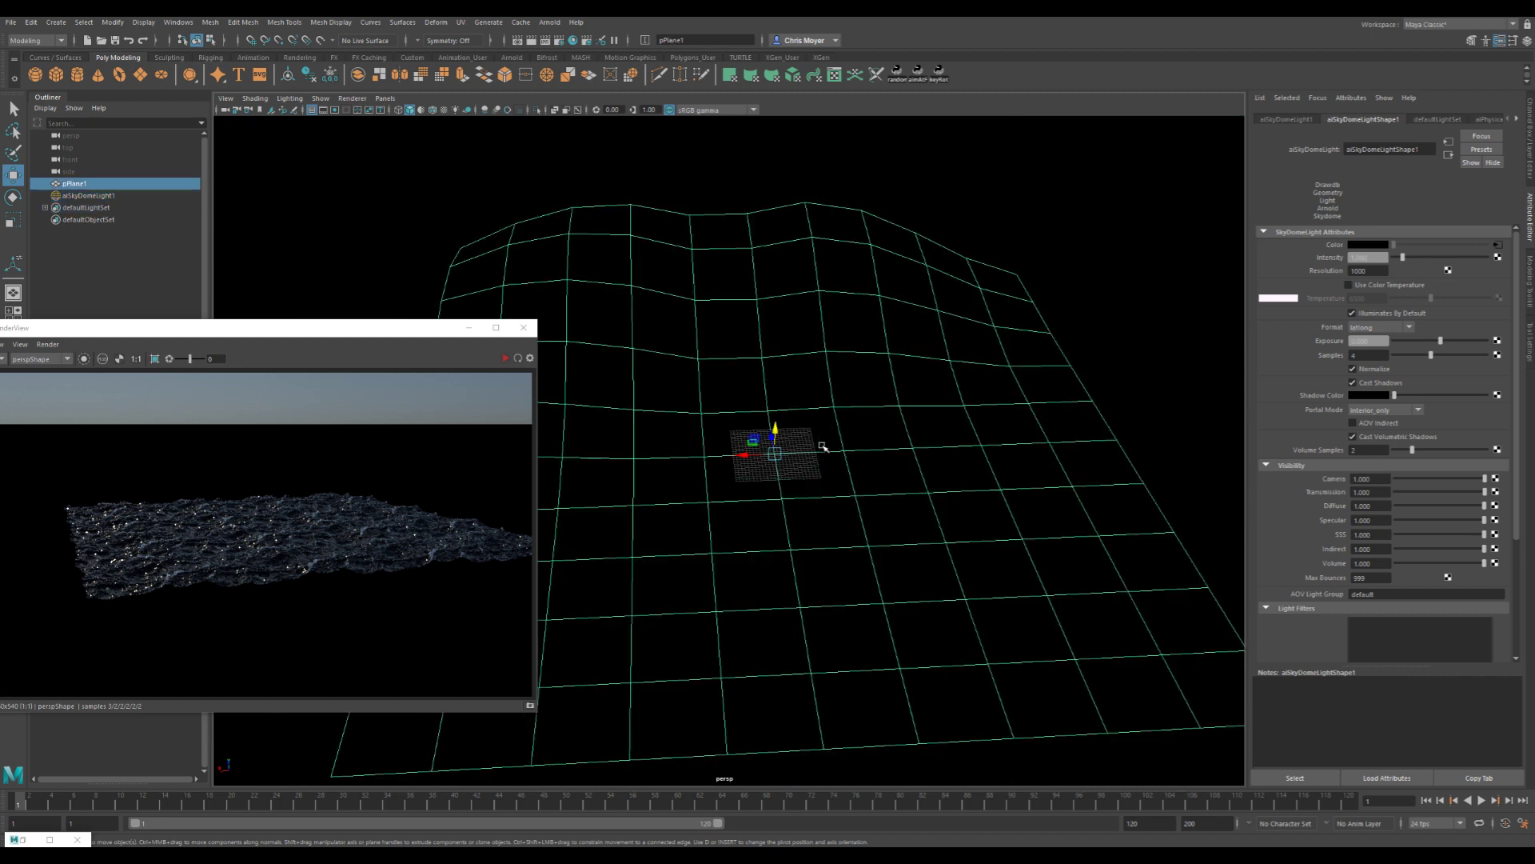
- Lower a diagonal row of ocean plane vertices with soft selection to shape a deep trough between the swells
key(F9)
click(921, 351)
middle_drag(921, 351, 1007, 373)
click(1009, 369)
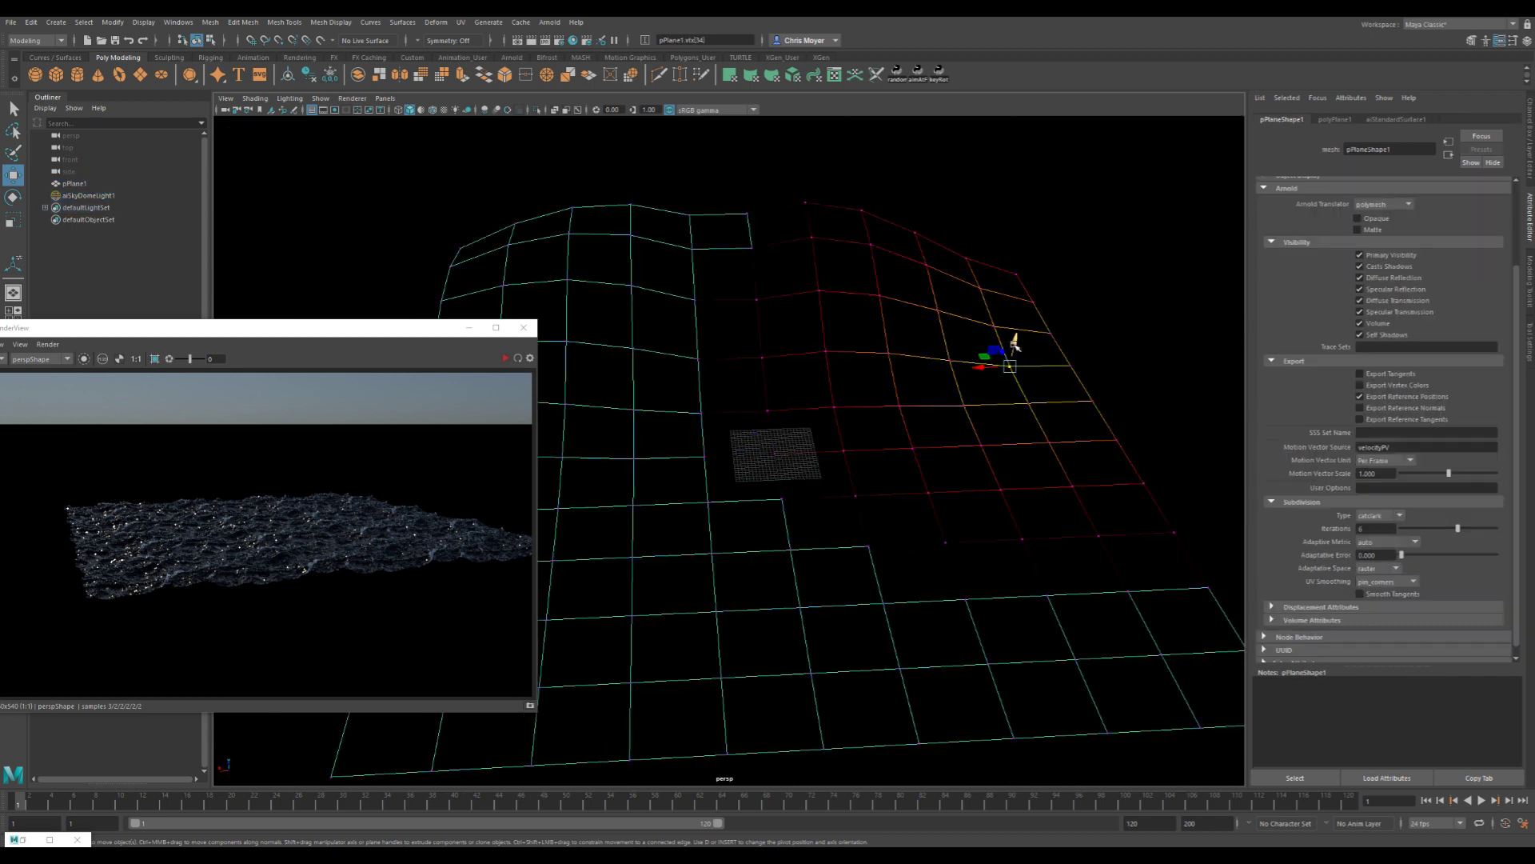
click(916, 438)
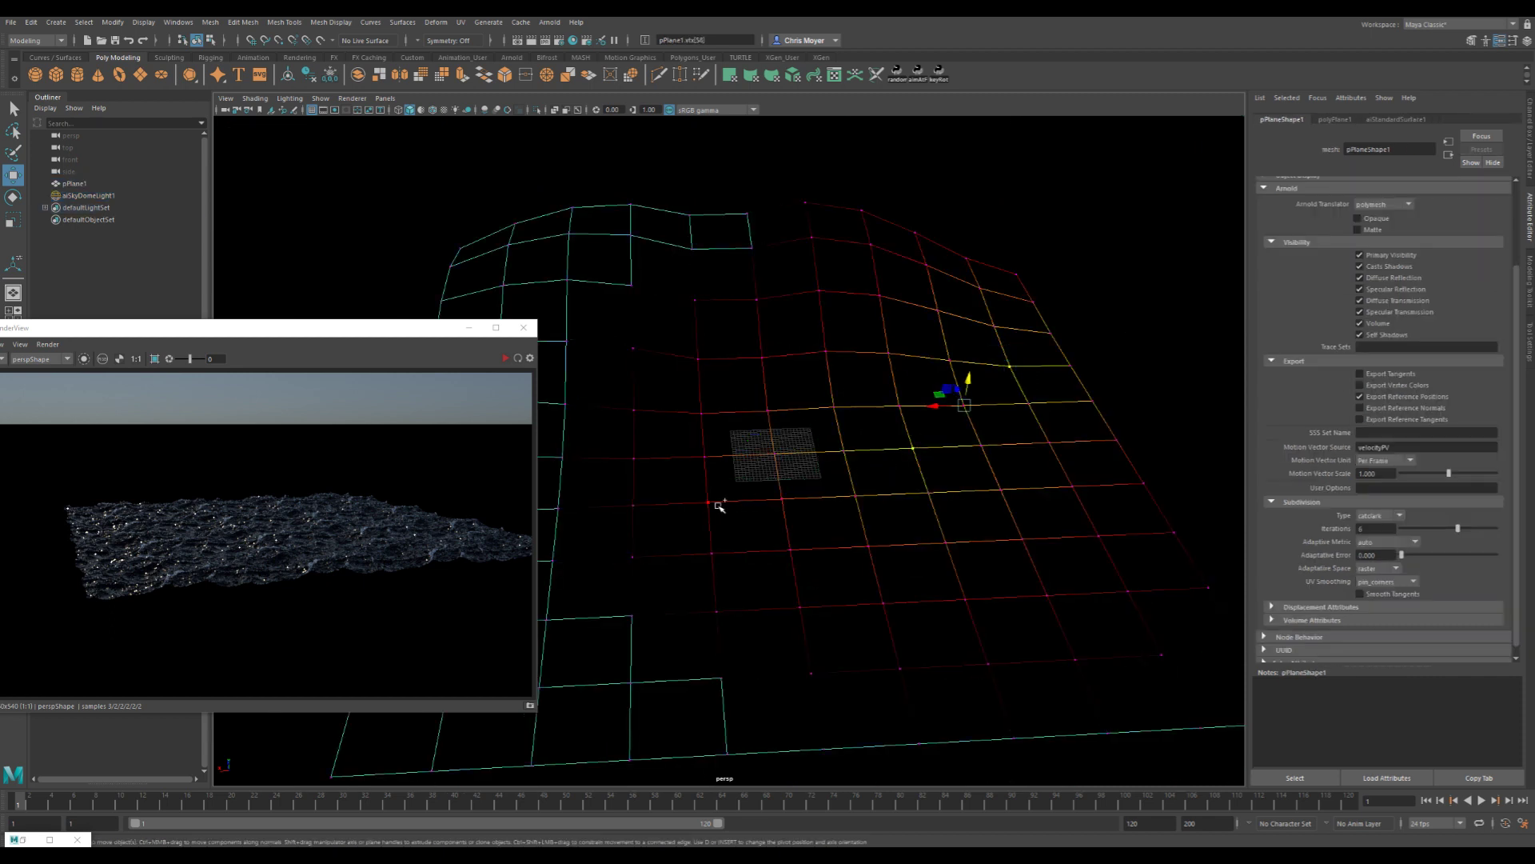
key(Left)
alt+middle_drag(641, 541, 733, 516)
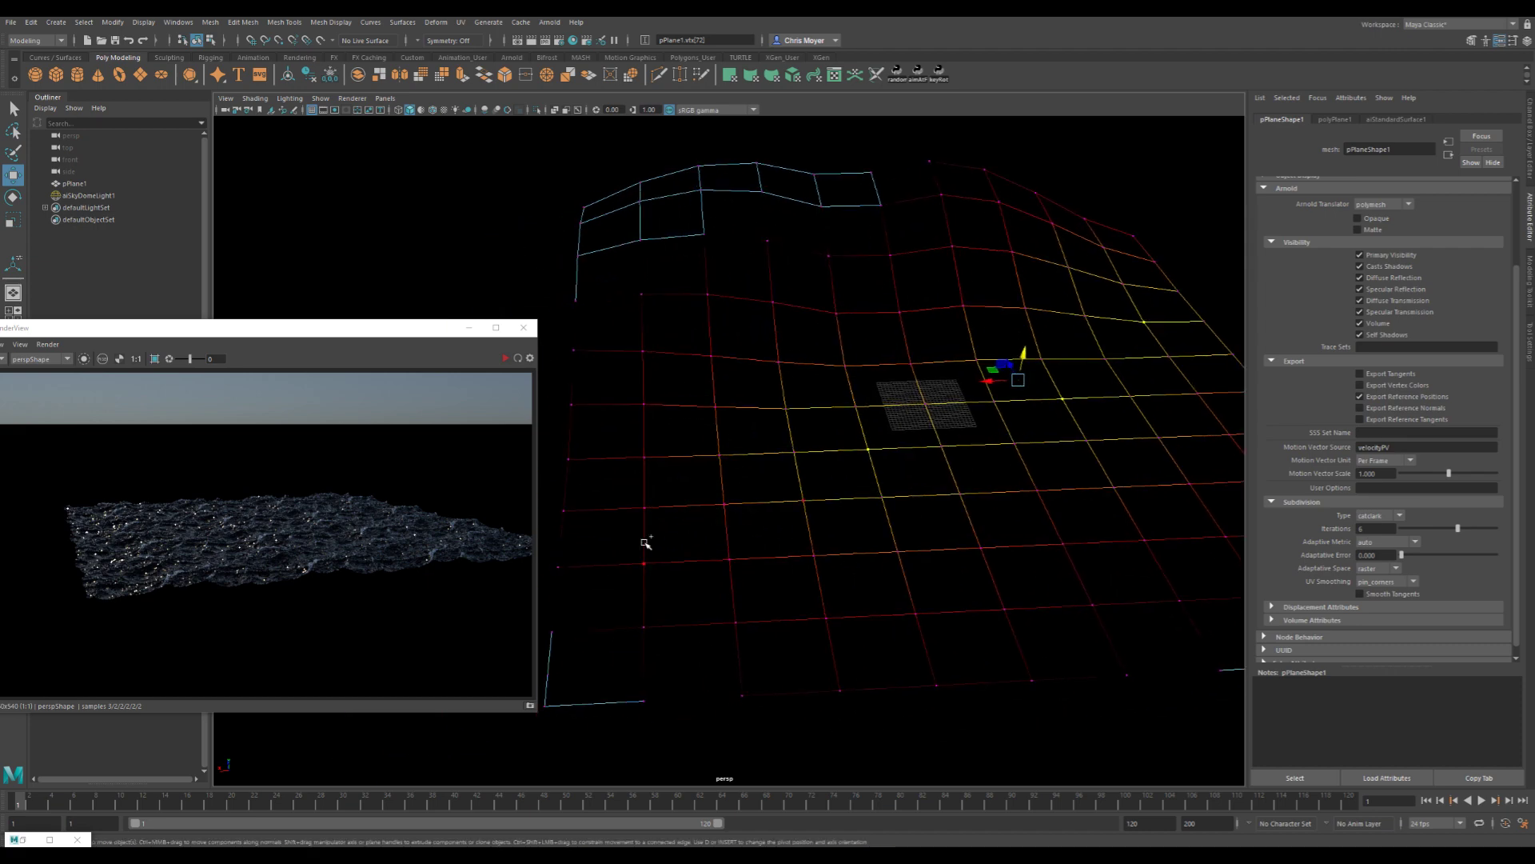
key(Left)
drag(929, 380, 864, 415)
scroll(987, 446, up, 6)
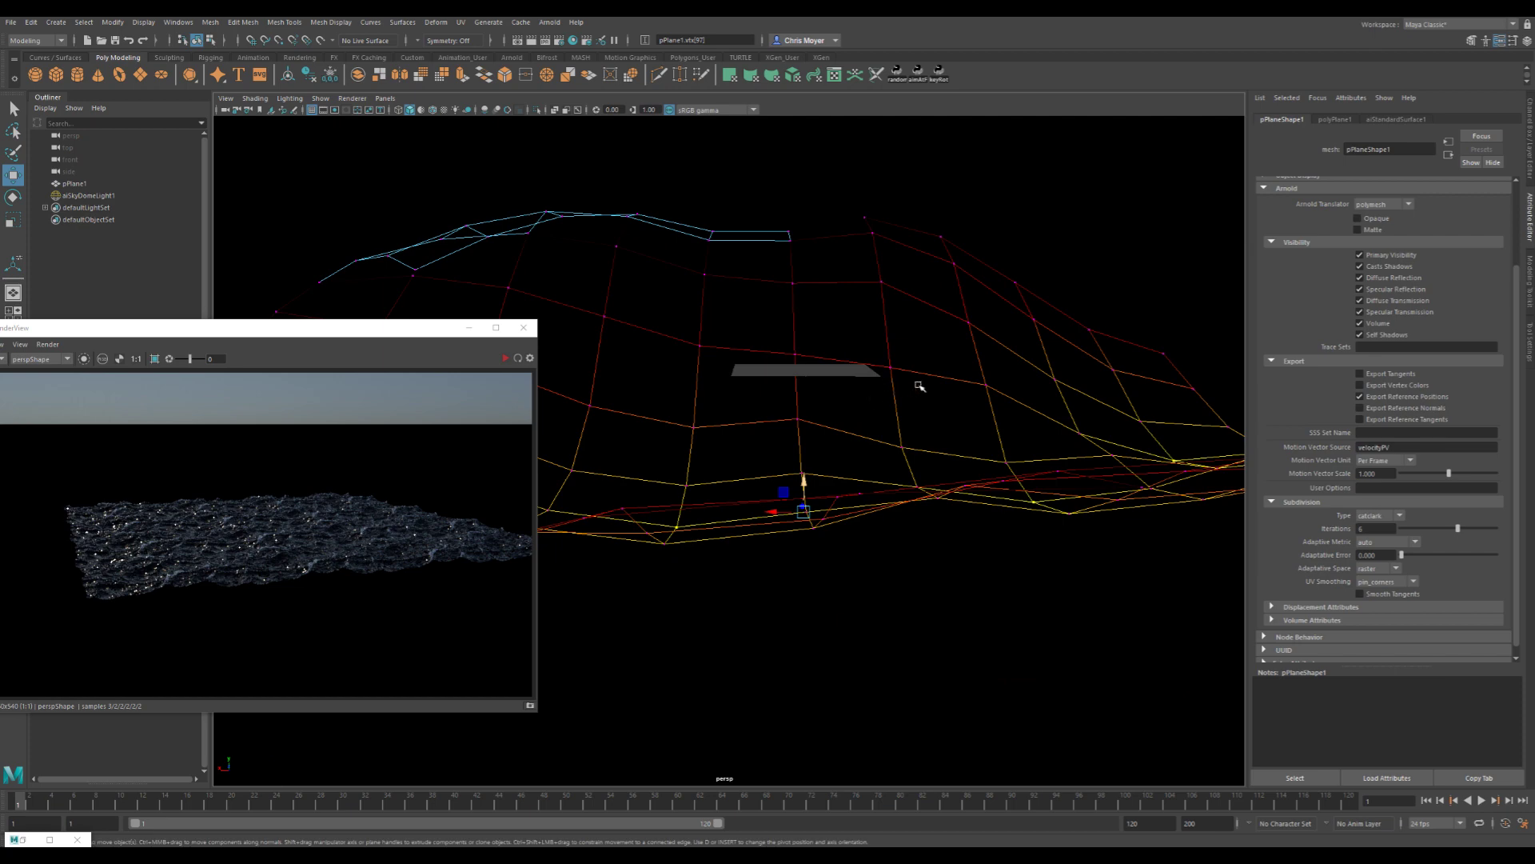
- Return the ocean plane to object mode and apply Smooth to its mesh
key(F8)
alt+drag(1000, 323, 827, 441)
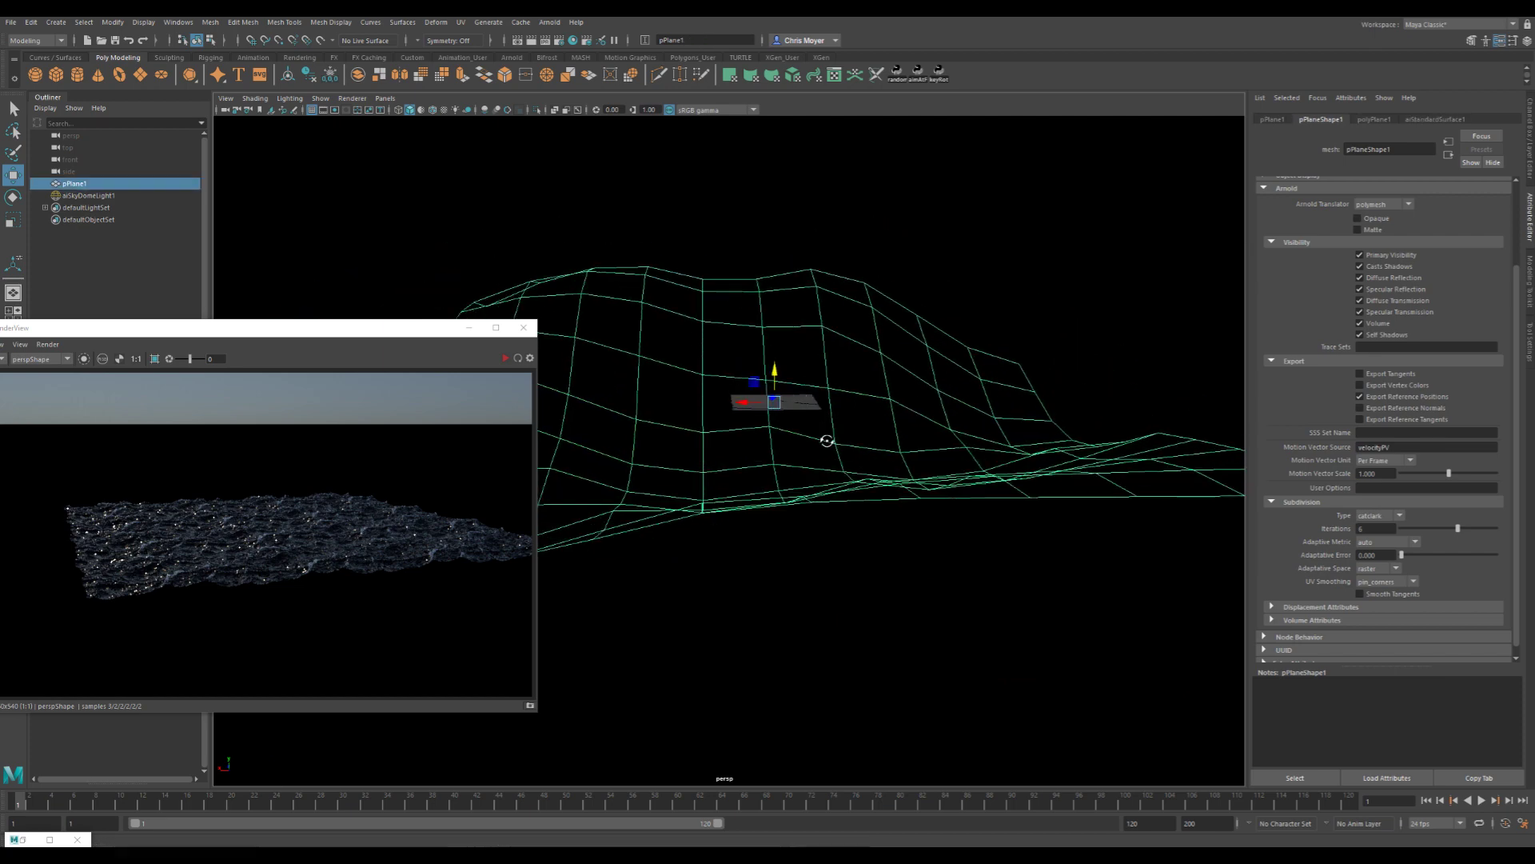
key(space)
click(709, 421)
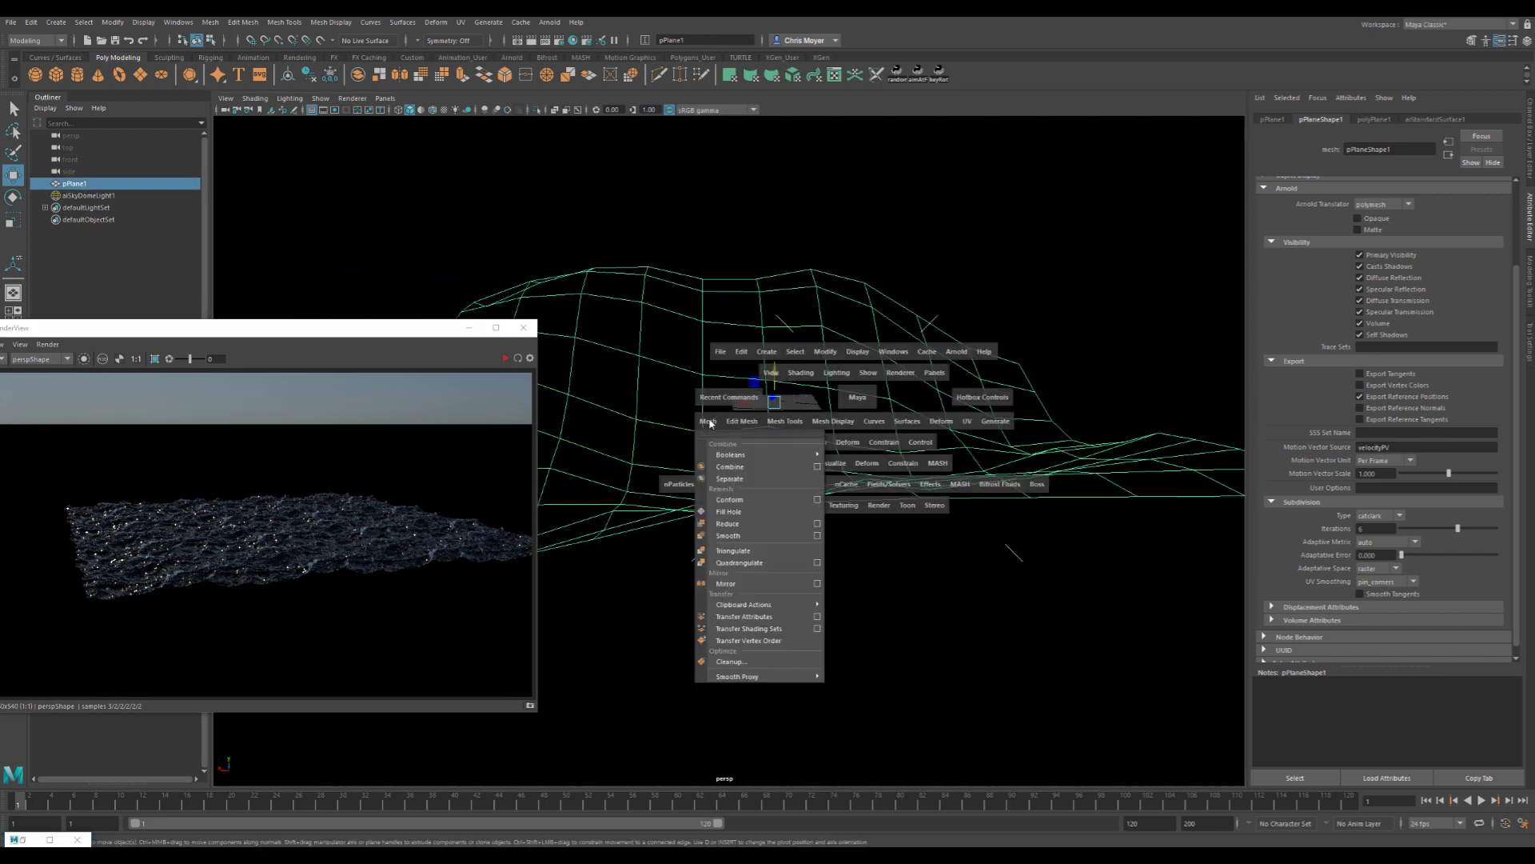
click(728, 535)
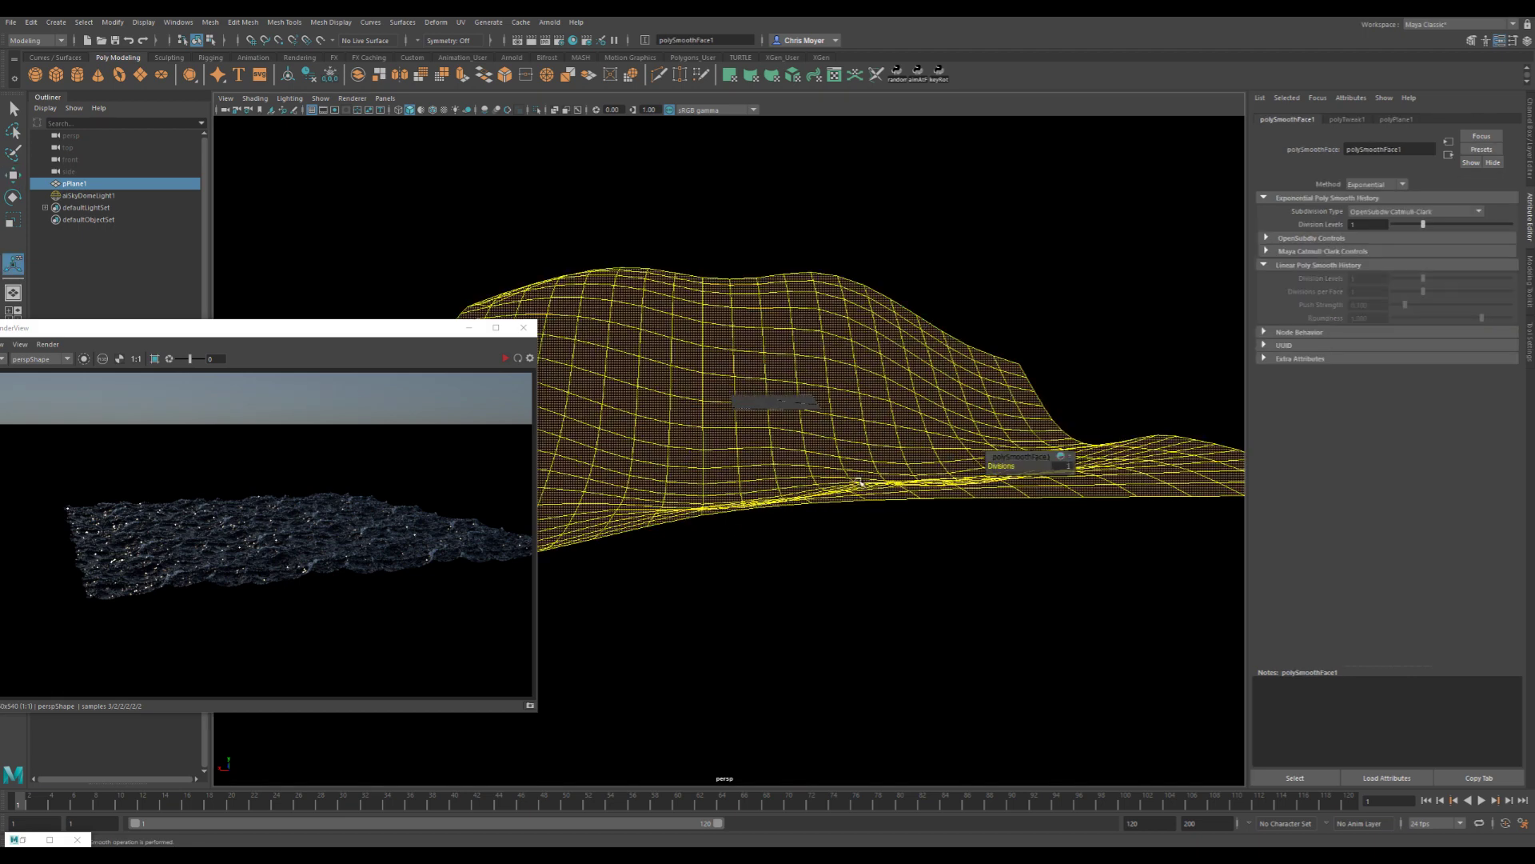
- Set the smoothed ocean plane's Arnold subdivision iterations to 4 and refresh the live render
click(840, 440)
click(1374, 529)
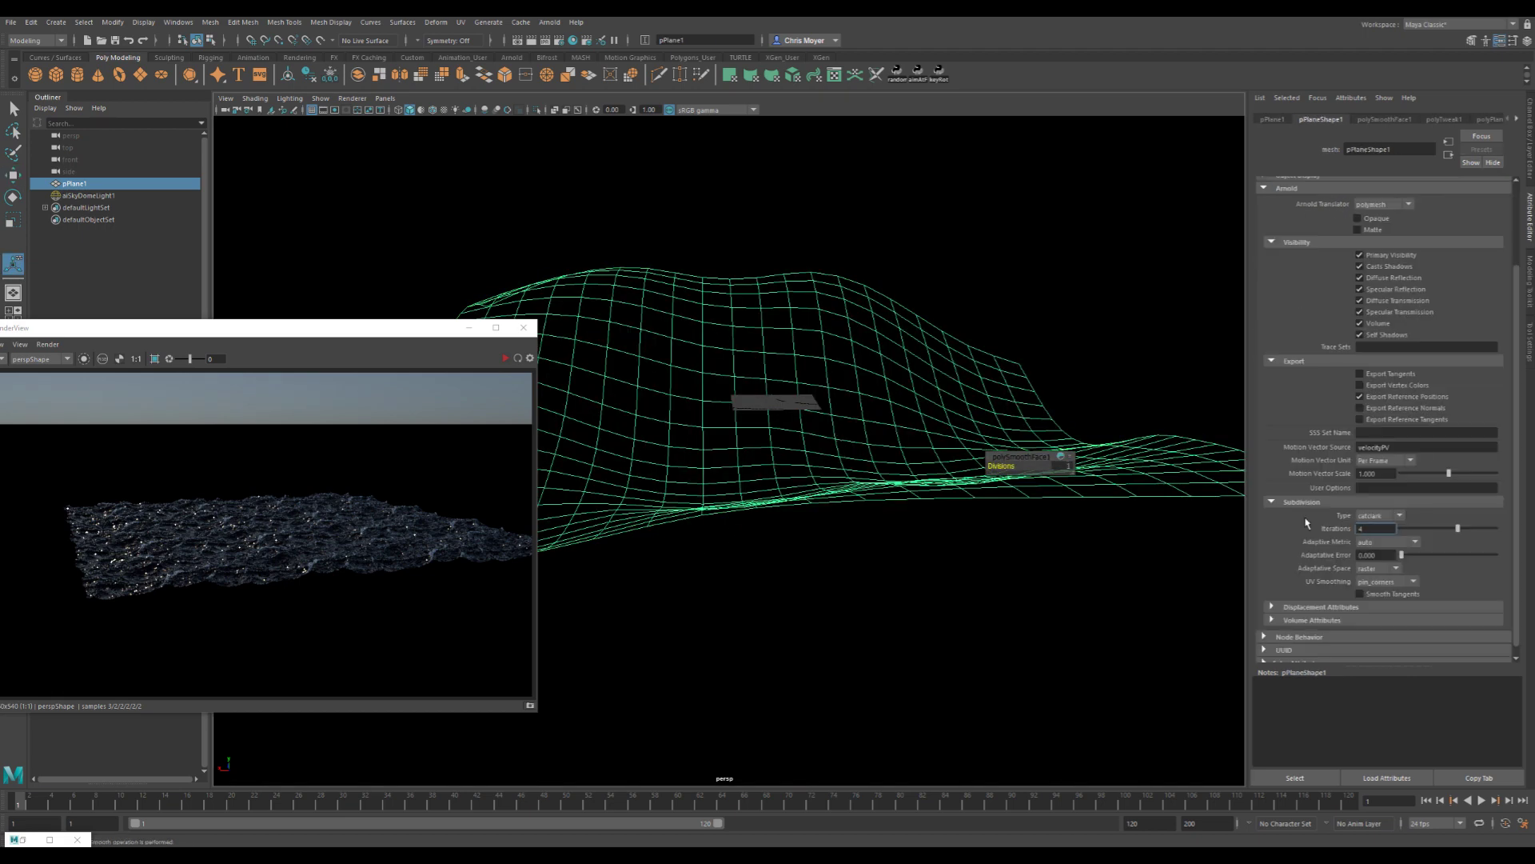
key(Return)
- Inspect the smoothed swells from several angles in the live render and move the Arnold RenderView window clear of the swell's outer slope
alt+right_drag(848, 424, 865, 509)
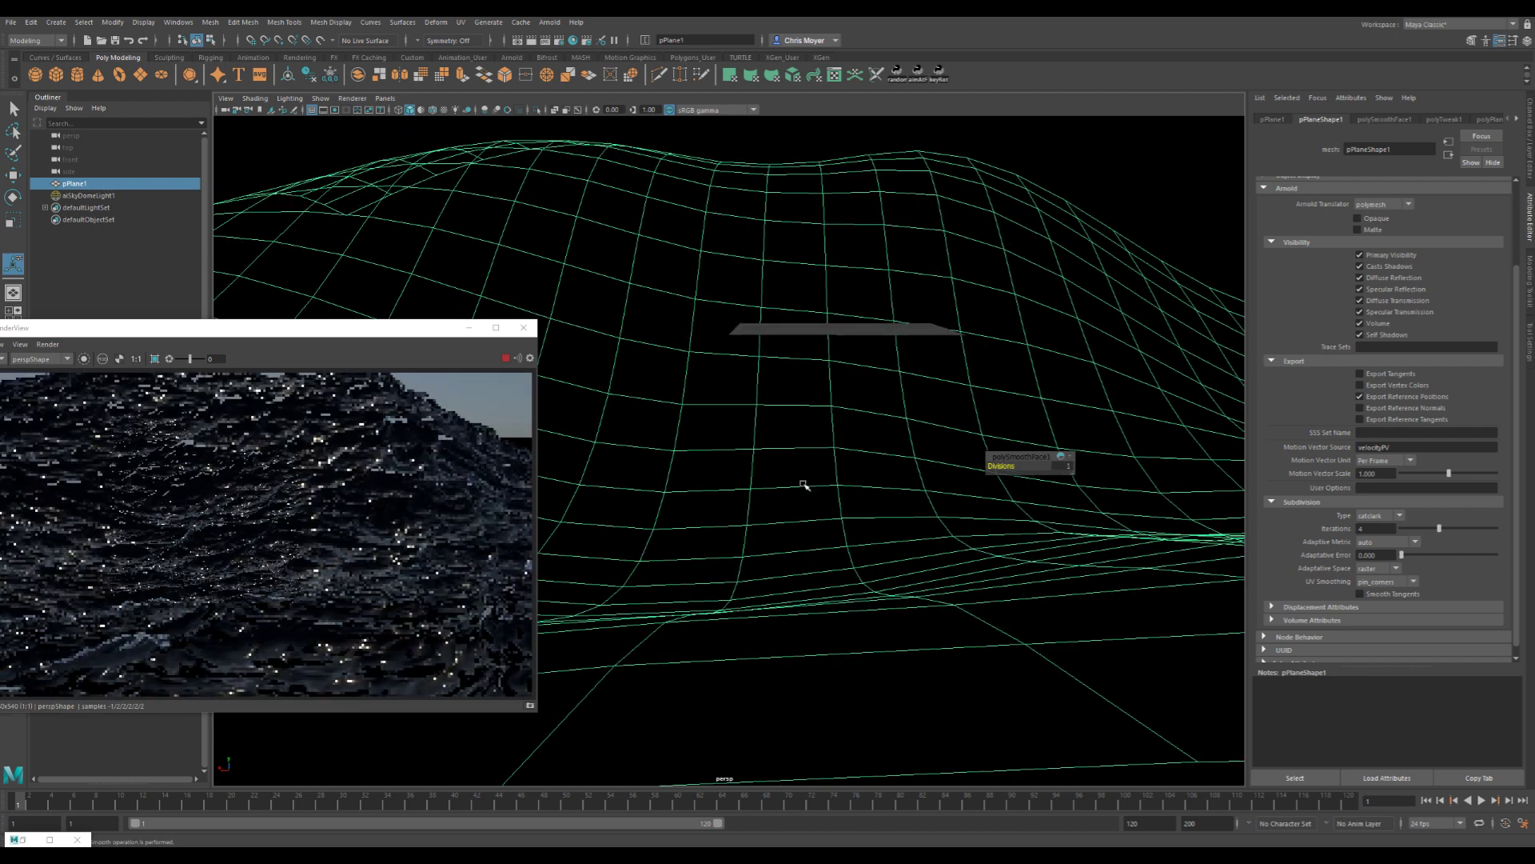
mouse_move(781, 466)
alt+mouse_down()
mouse_move(754, 466)
mouse_move(826, 480)
mouse_move(796, 473)
alt+mouse_up()
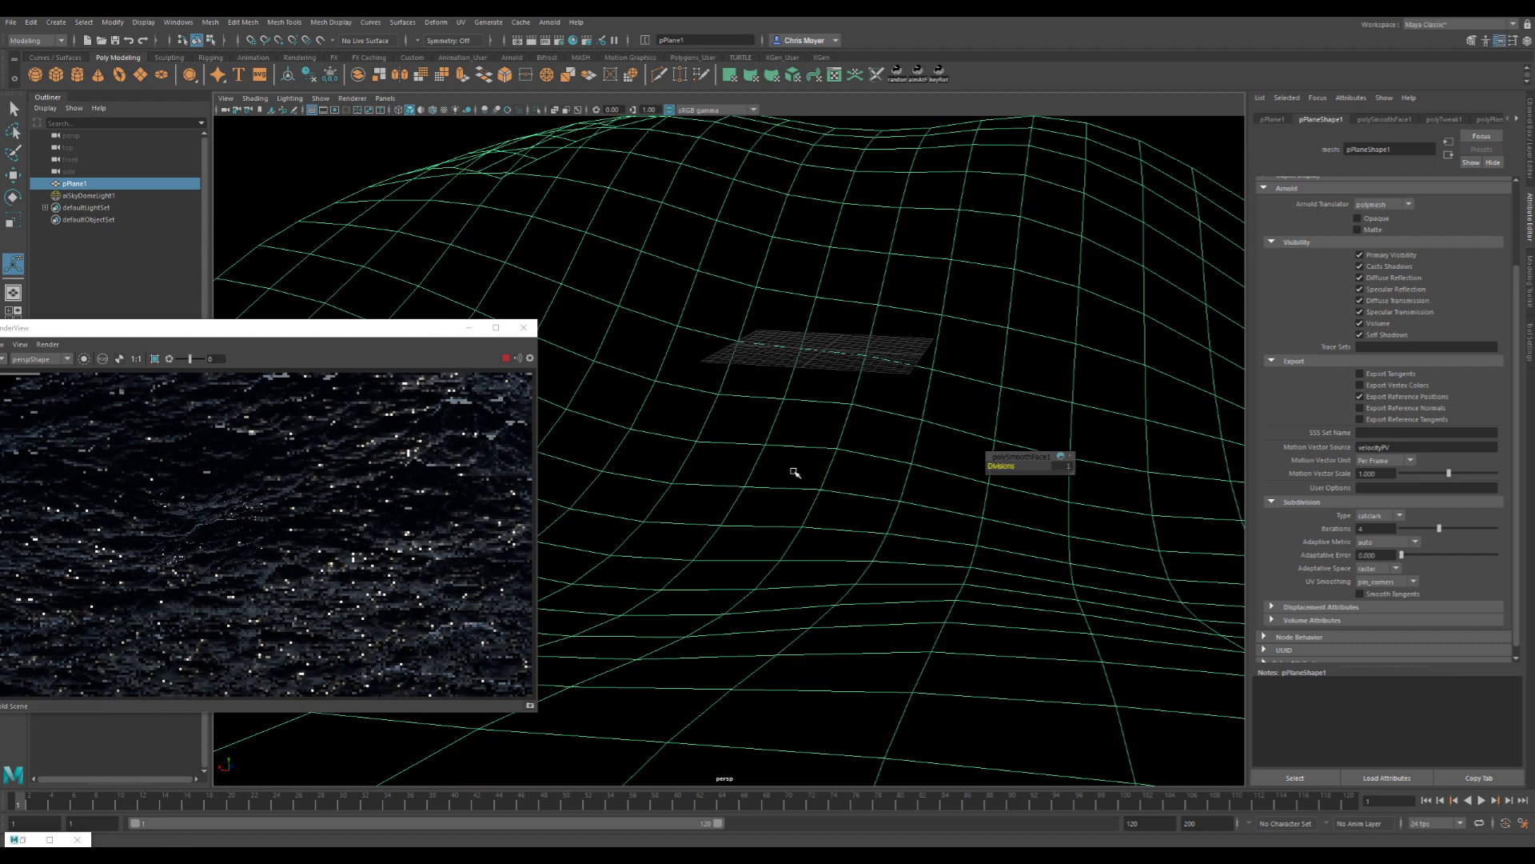
key(f)
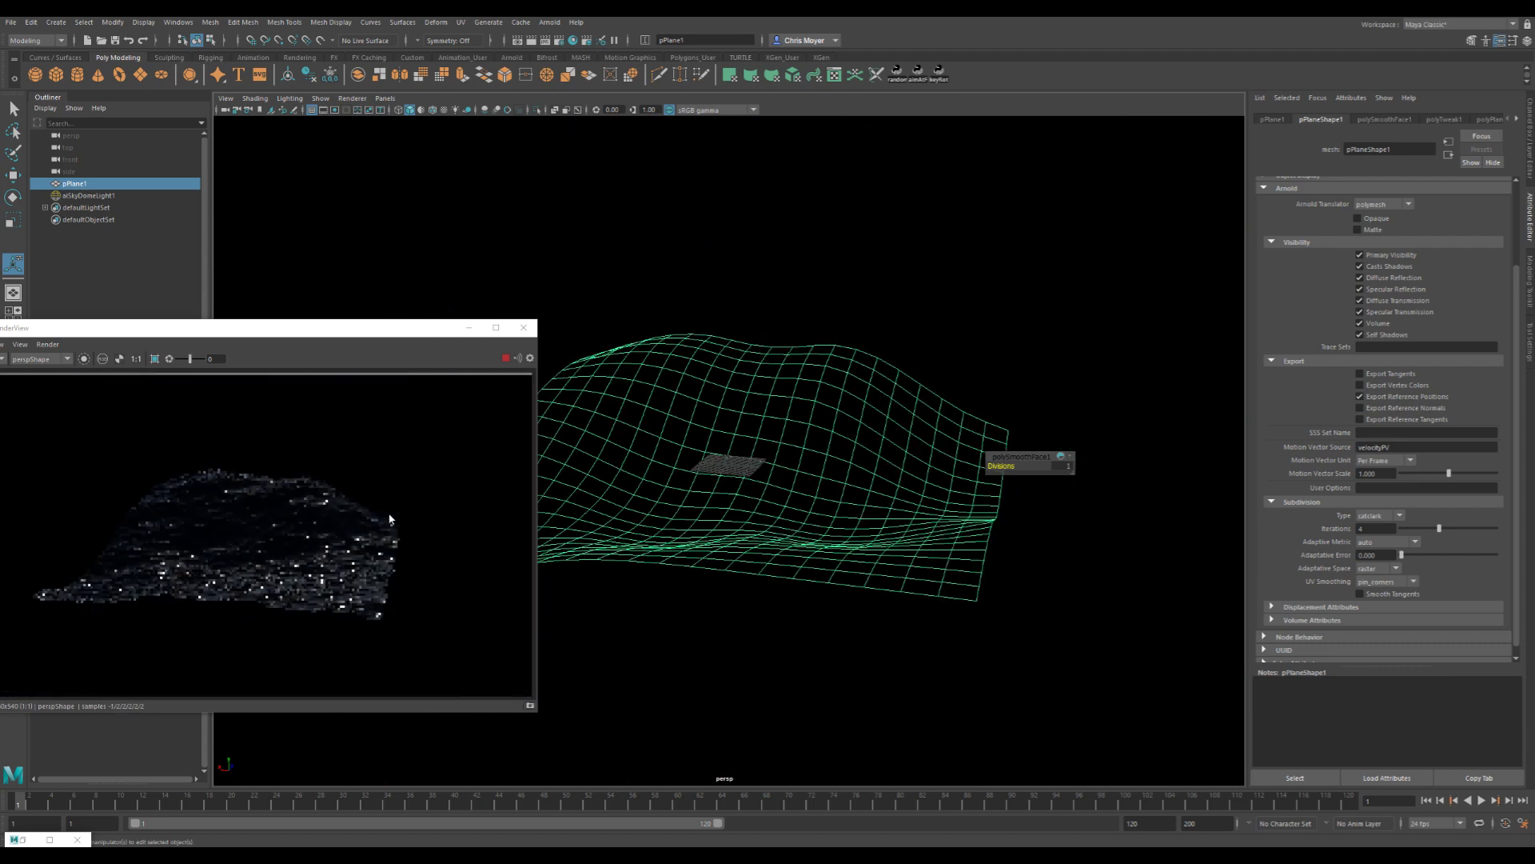
click(377, 535)
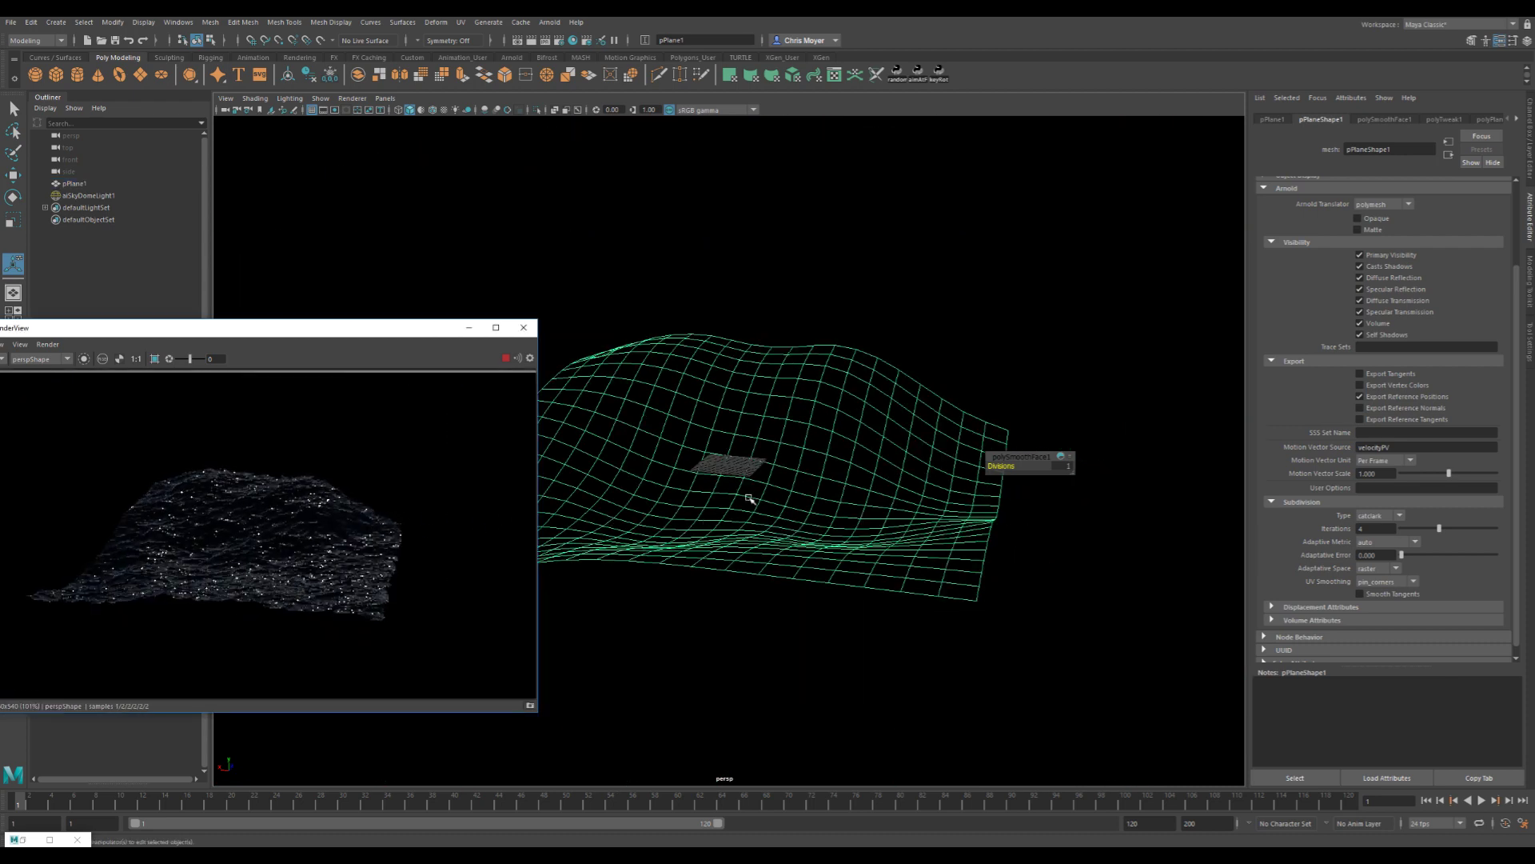
scroll(816, 520, up, 5)
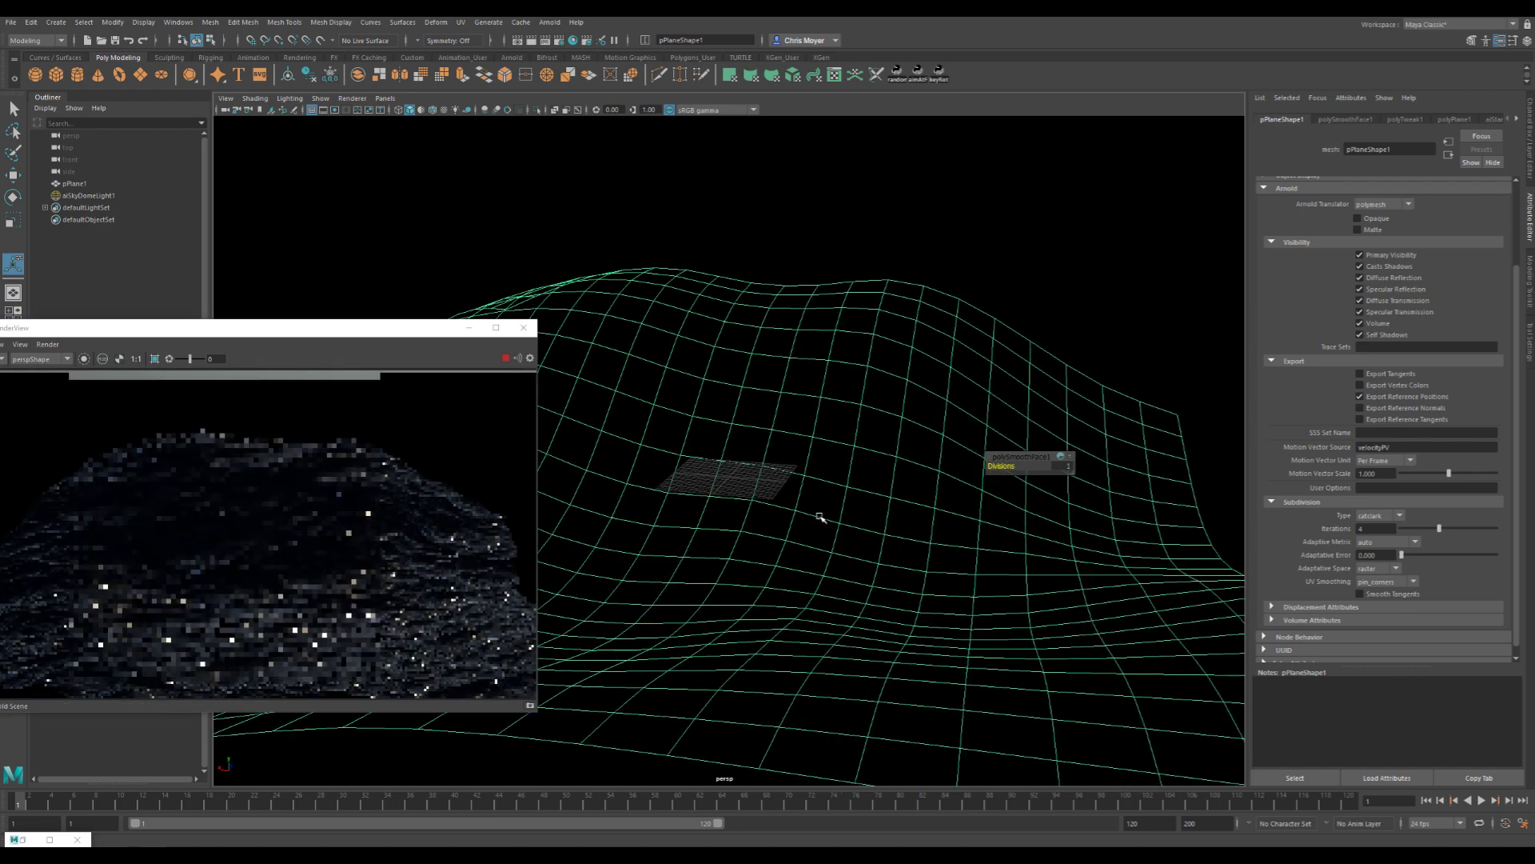
alt+drag(1042, 497, 879, 475)
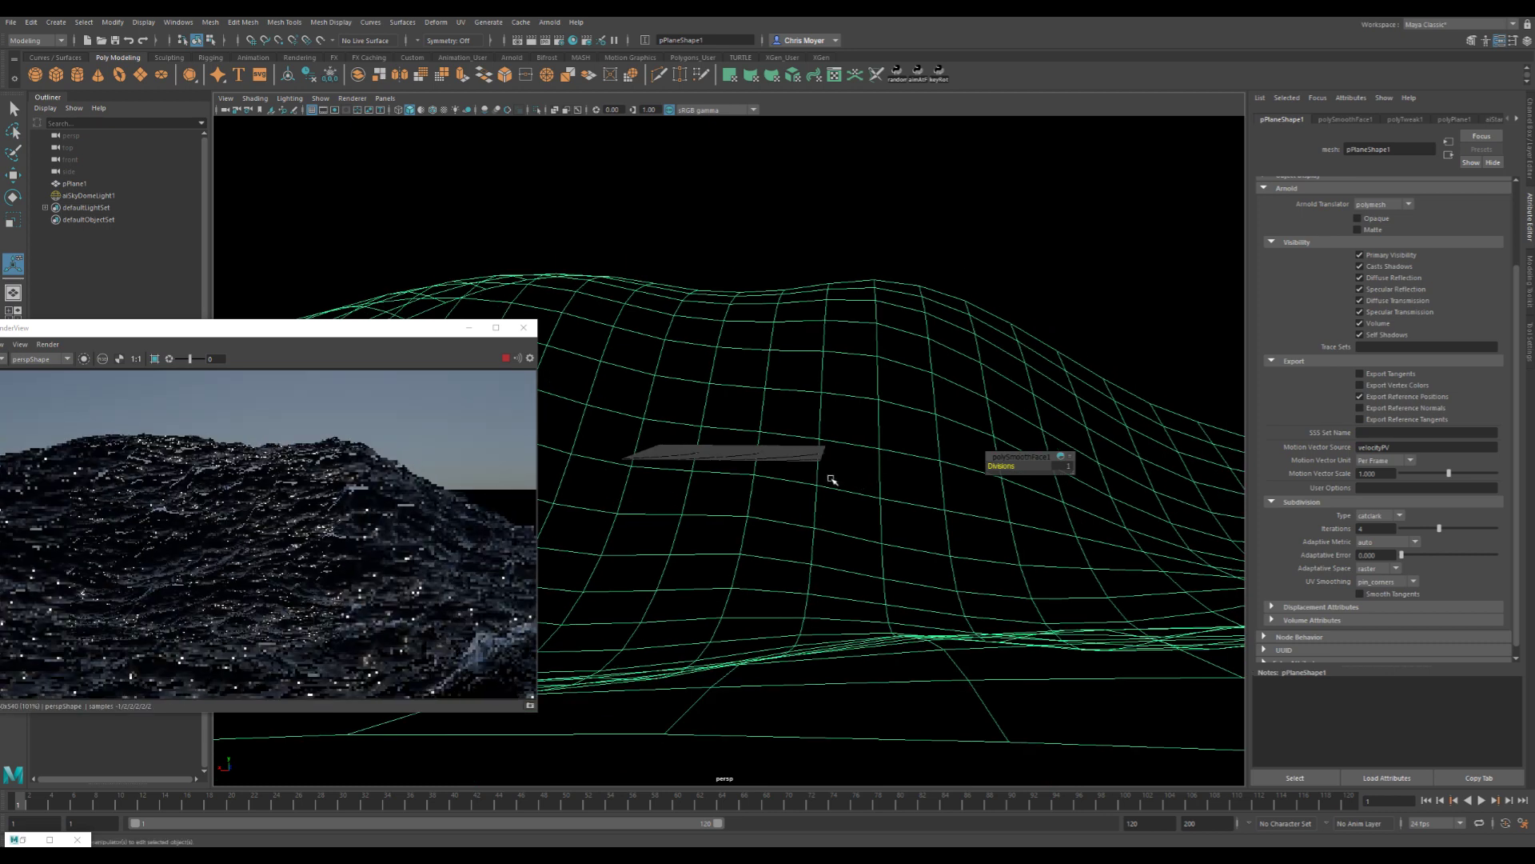
mouse_move(837, 487)
alt+mouse_down()
mouse_move(799, 490)
mouse_move(863, 493)
alt+mouse_up()
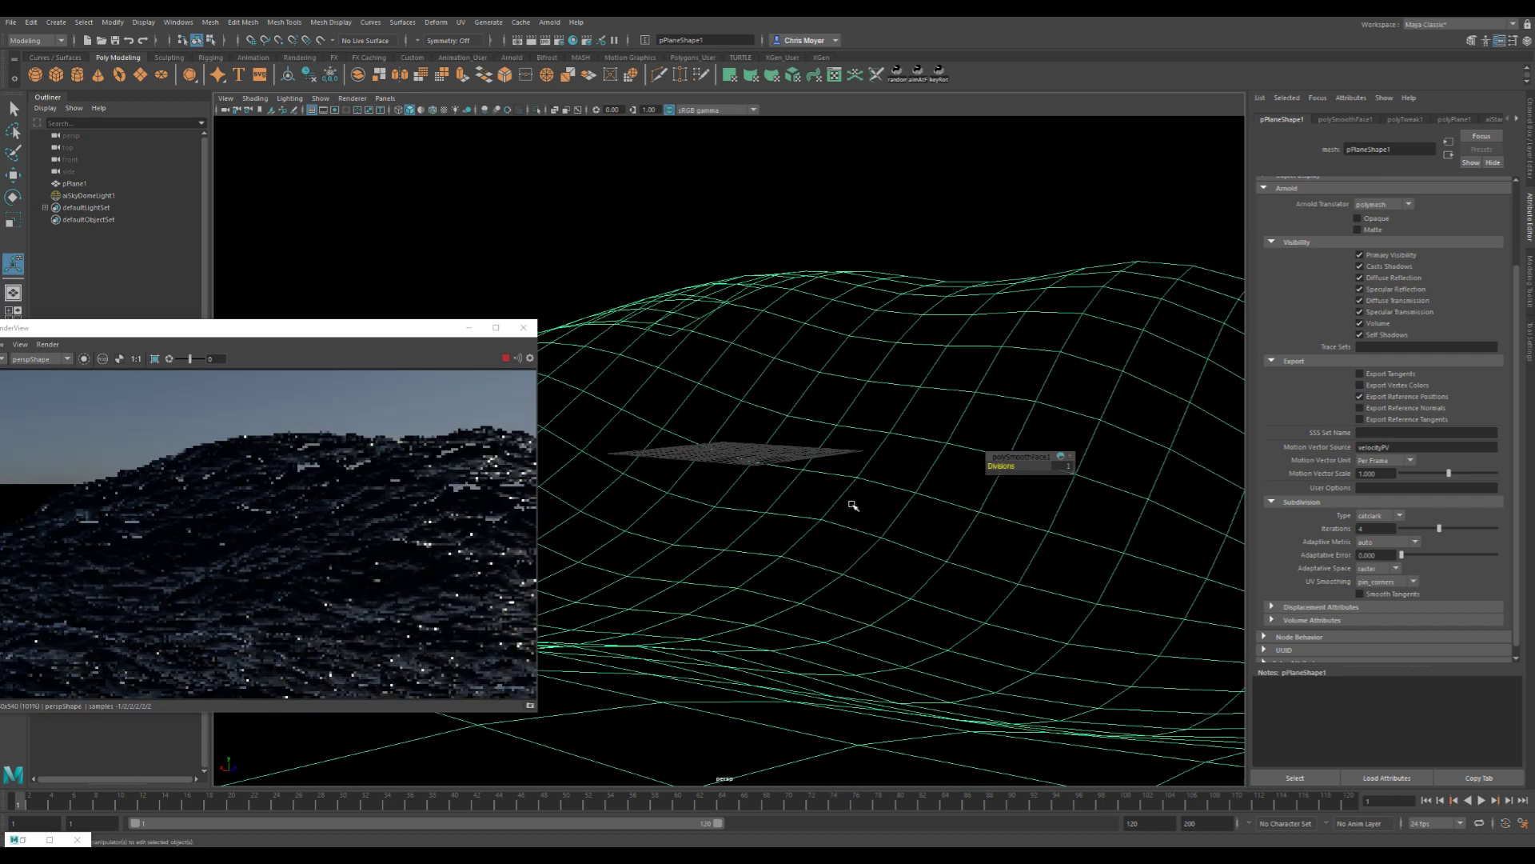
drag(240, 328, 420, 401)
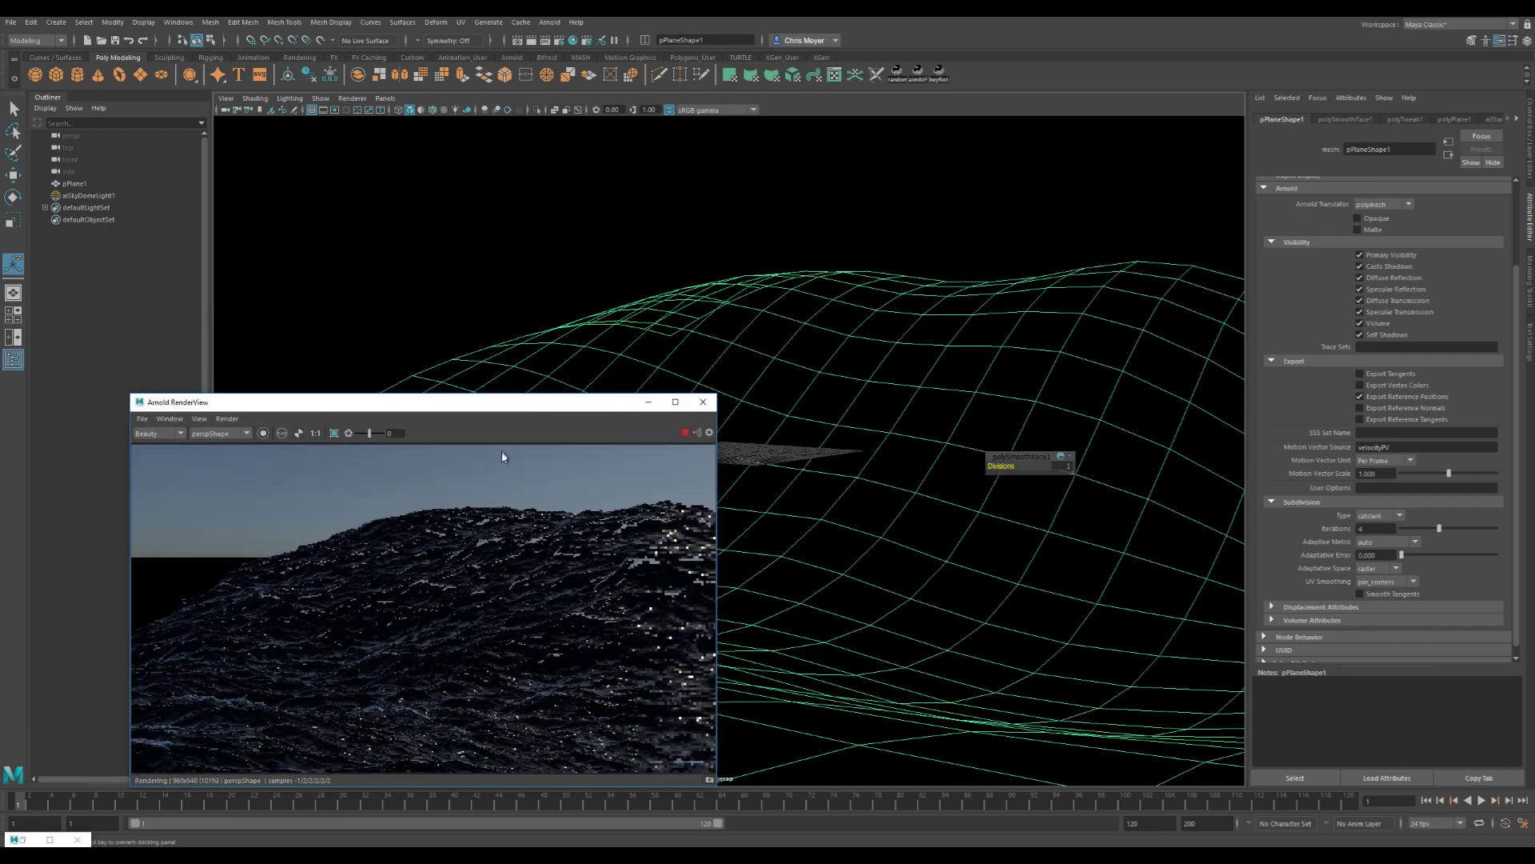
drag(502, 456, 600, 586)
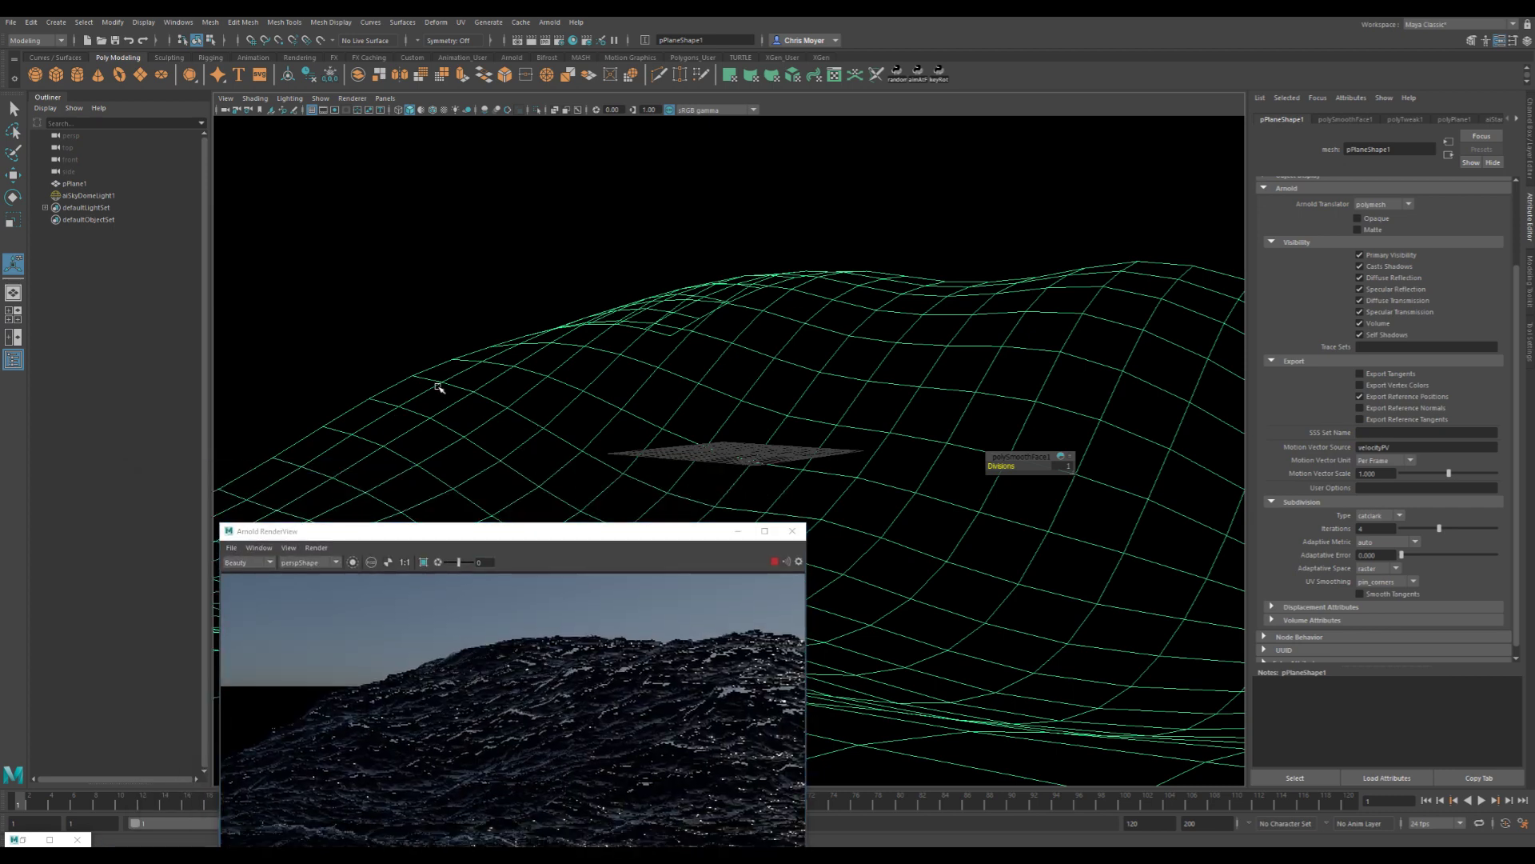
- Raise vertices along the swell's outer edge with soft selection so the wave crest extends across the rendered frame
key(q)
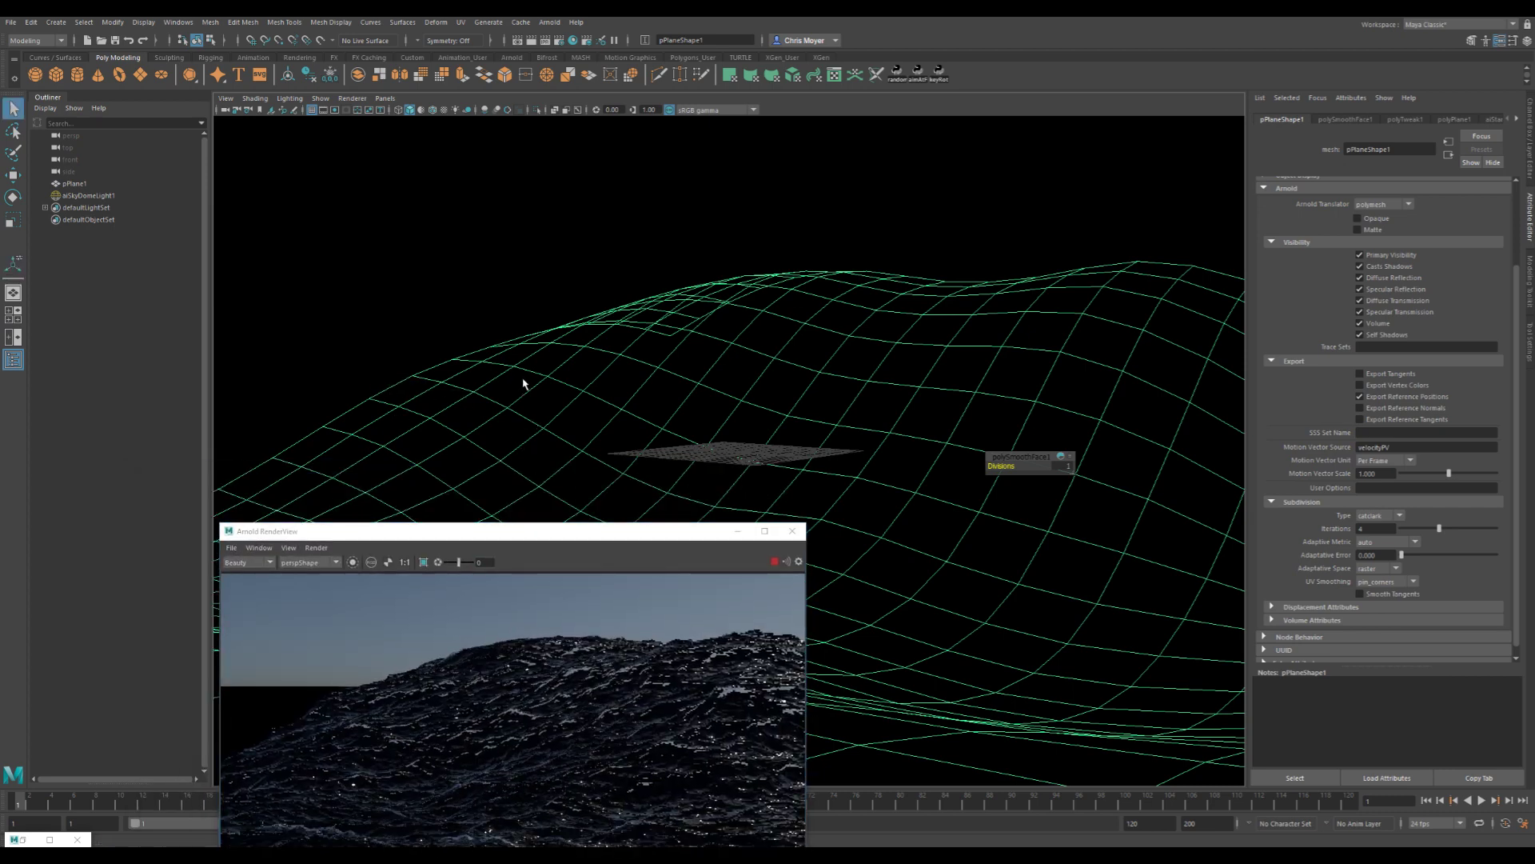
key(F9)
click(512, 367)
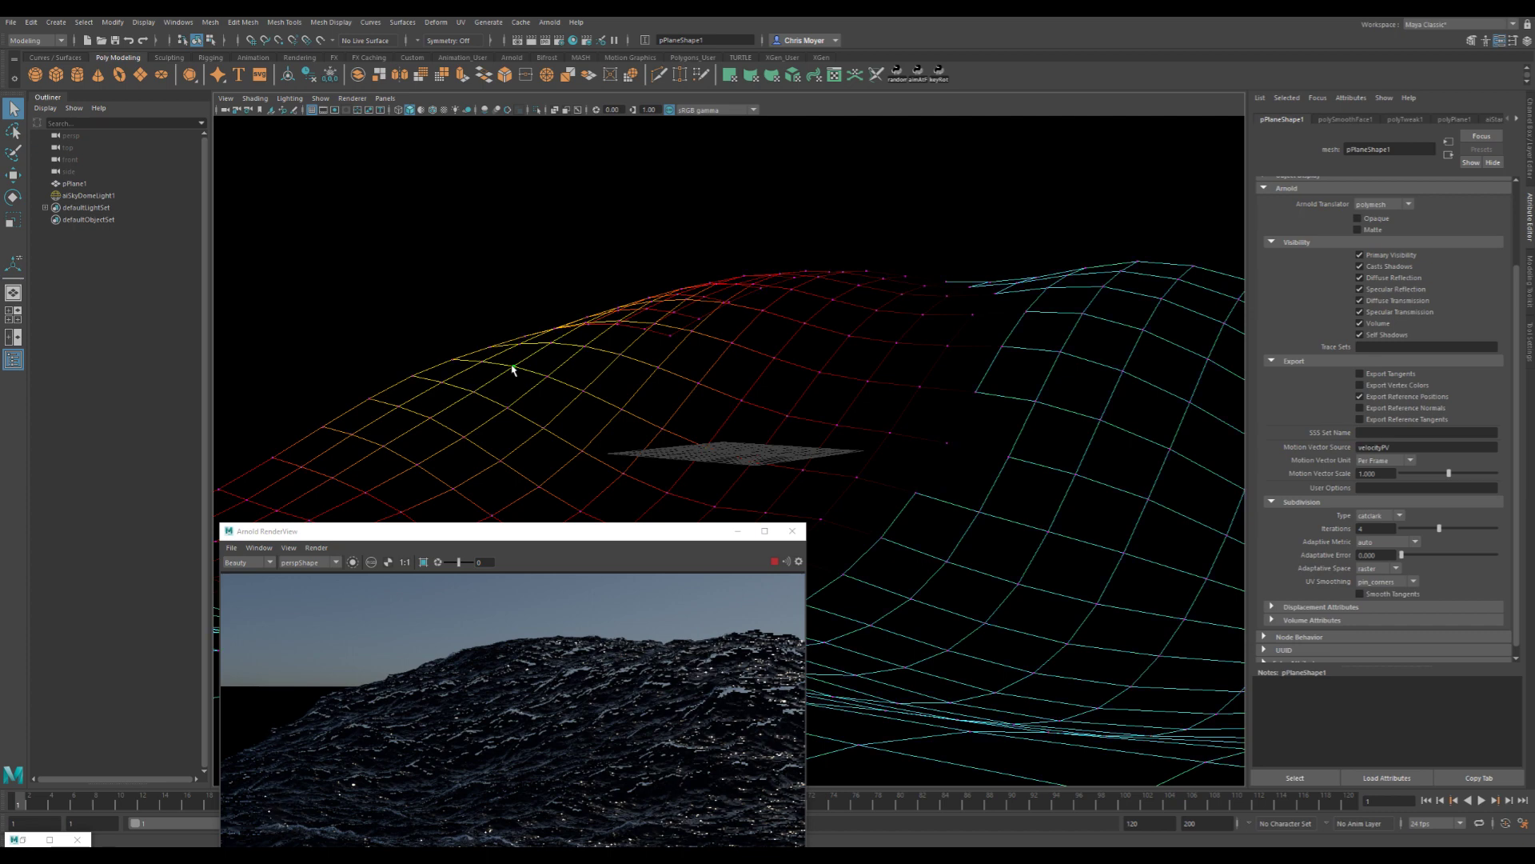
click(371, 400)
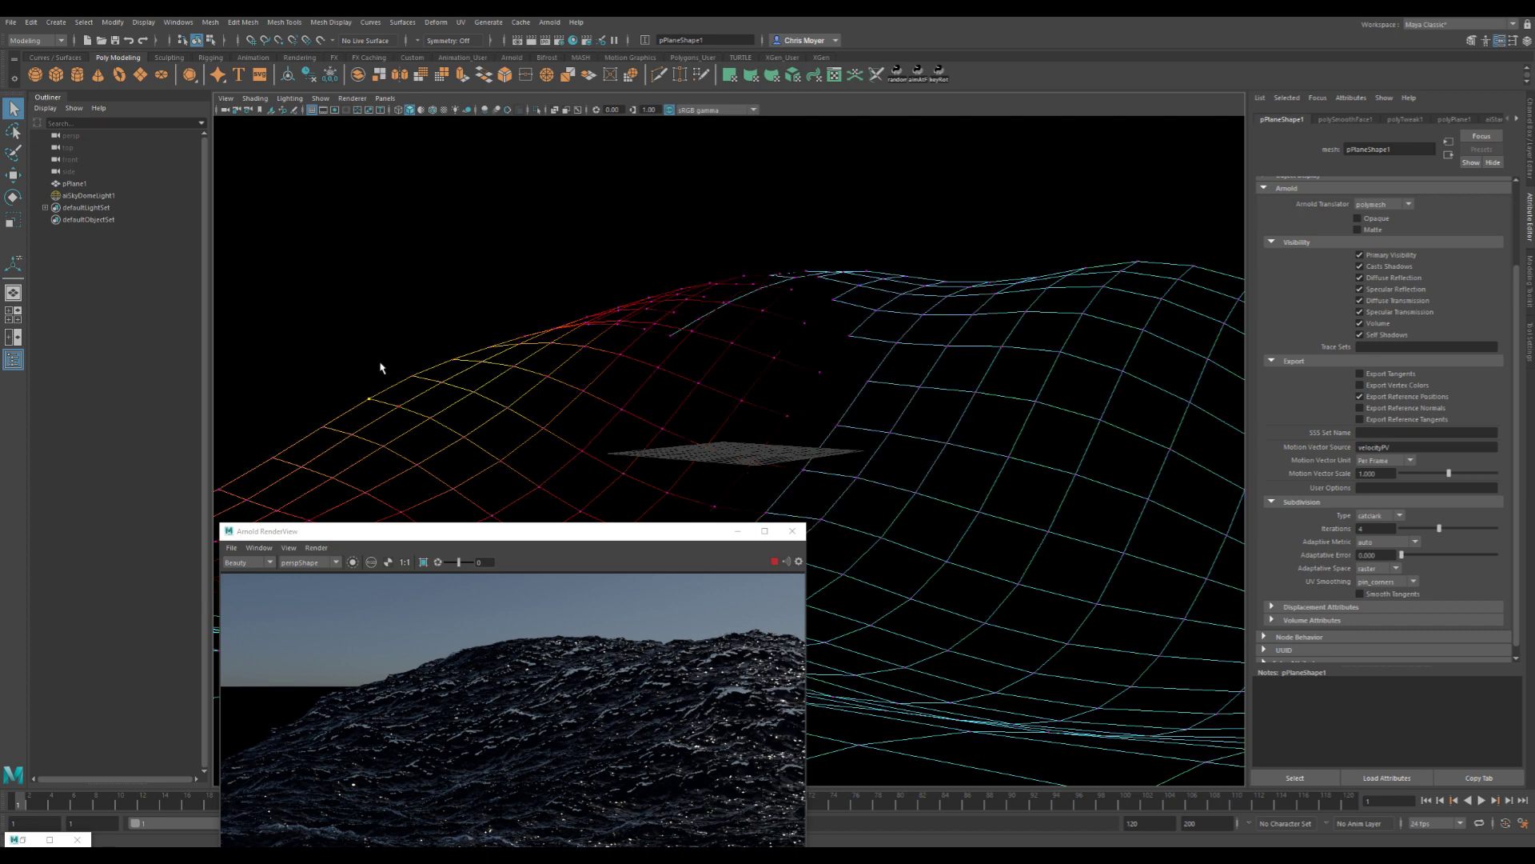
click(370, 397)
key(w)
mouse_move(363, 370)
mouse_down()
mouse_move(353, 318)
mouse_move(350, 344)
mouse_up()
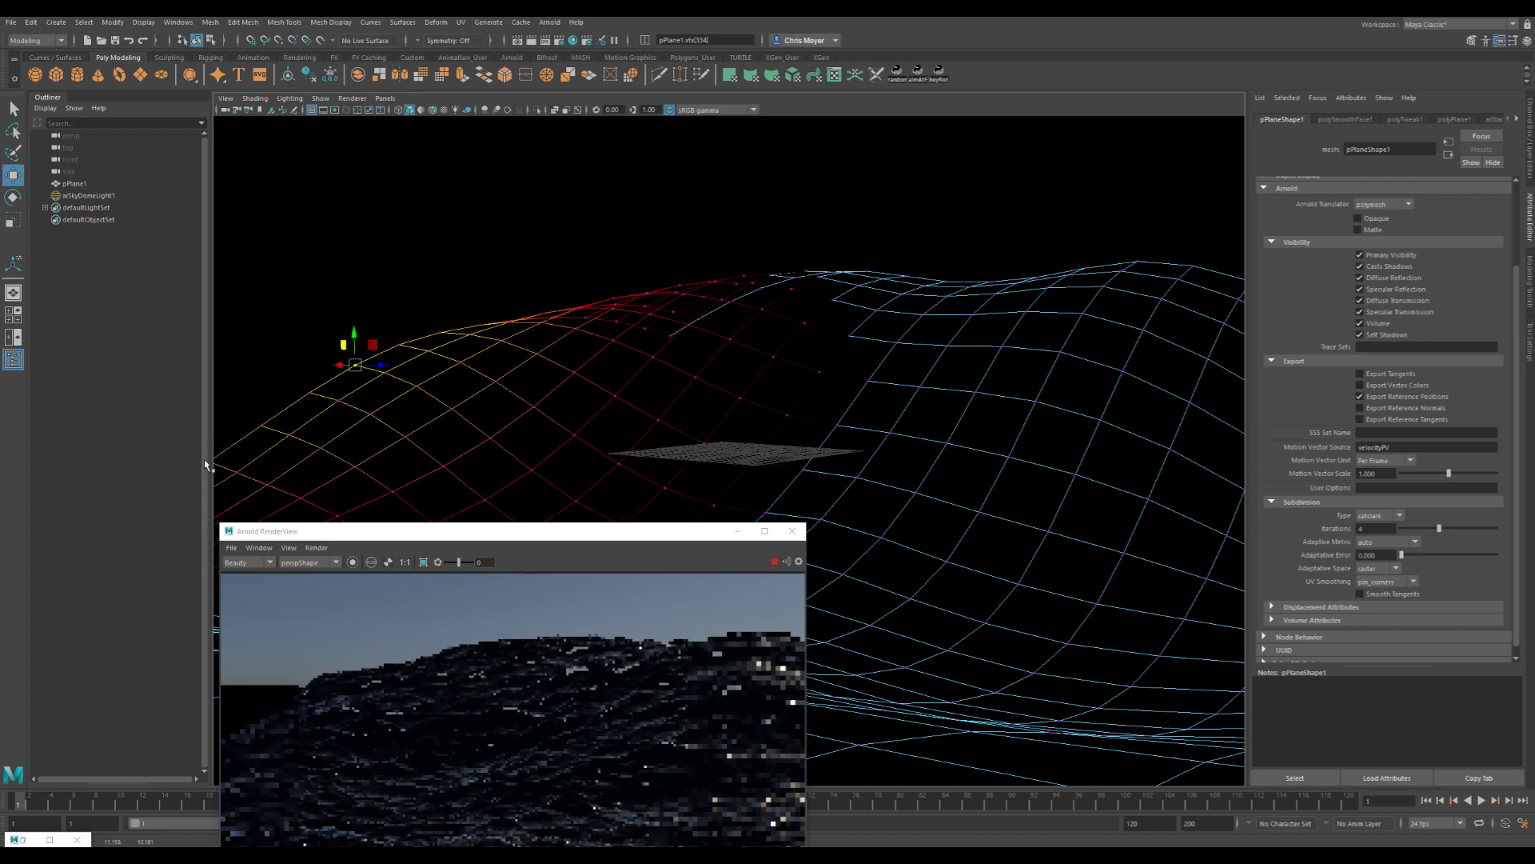
alt+drag(263, 445, 257, 445)
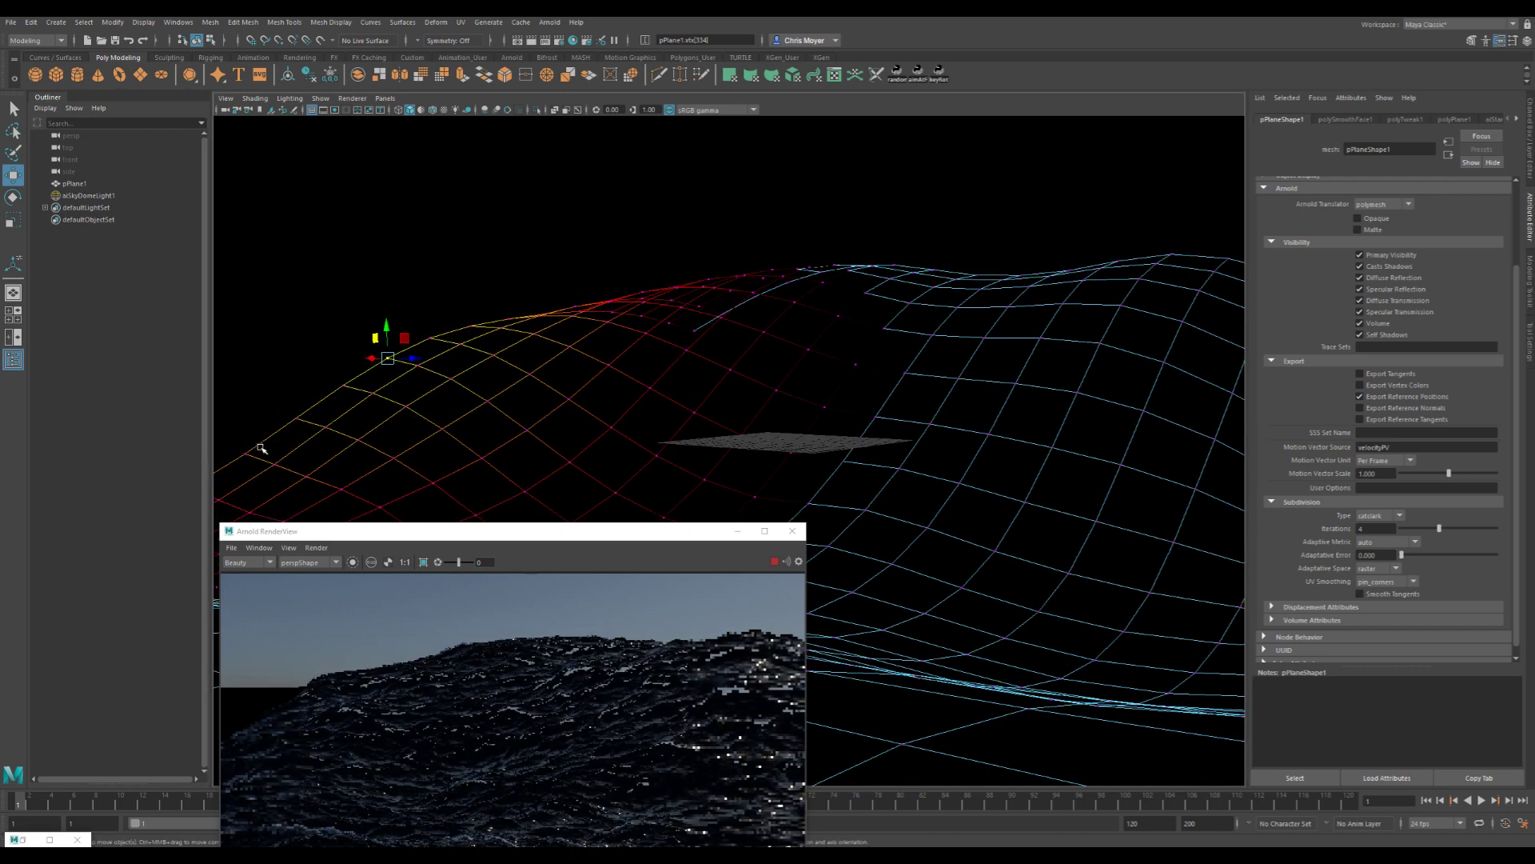
click(242, 369)
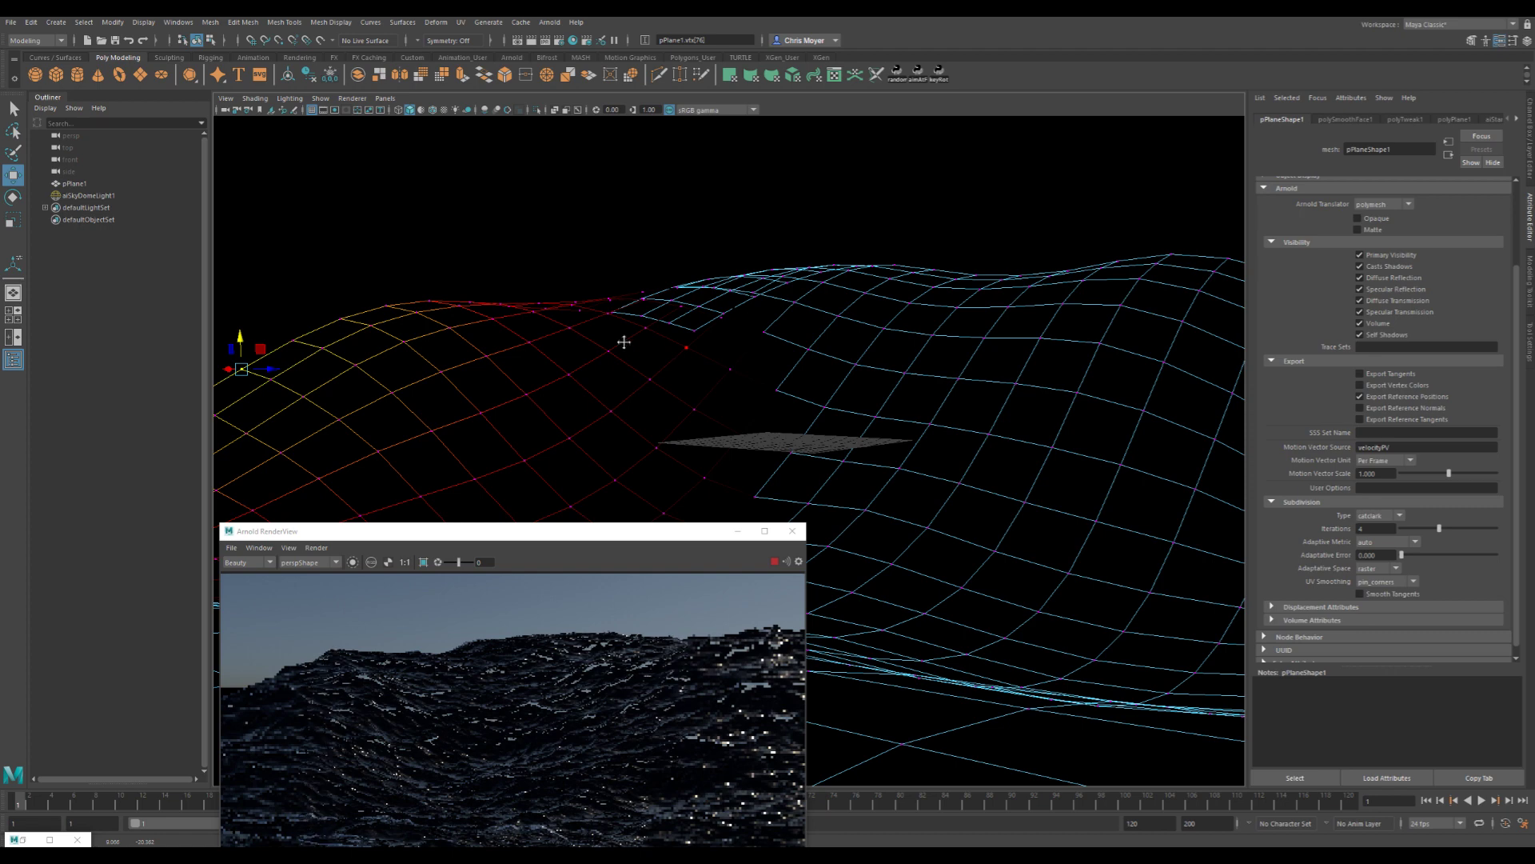
- Frame a low camera view across the swells, checking it in the live render, and close the Arnold RenderView window
alt+drag(621, 339, 648, 347)
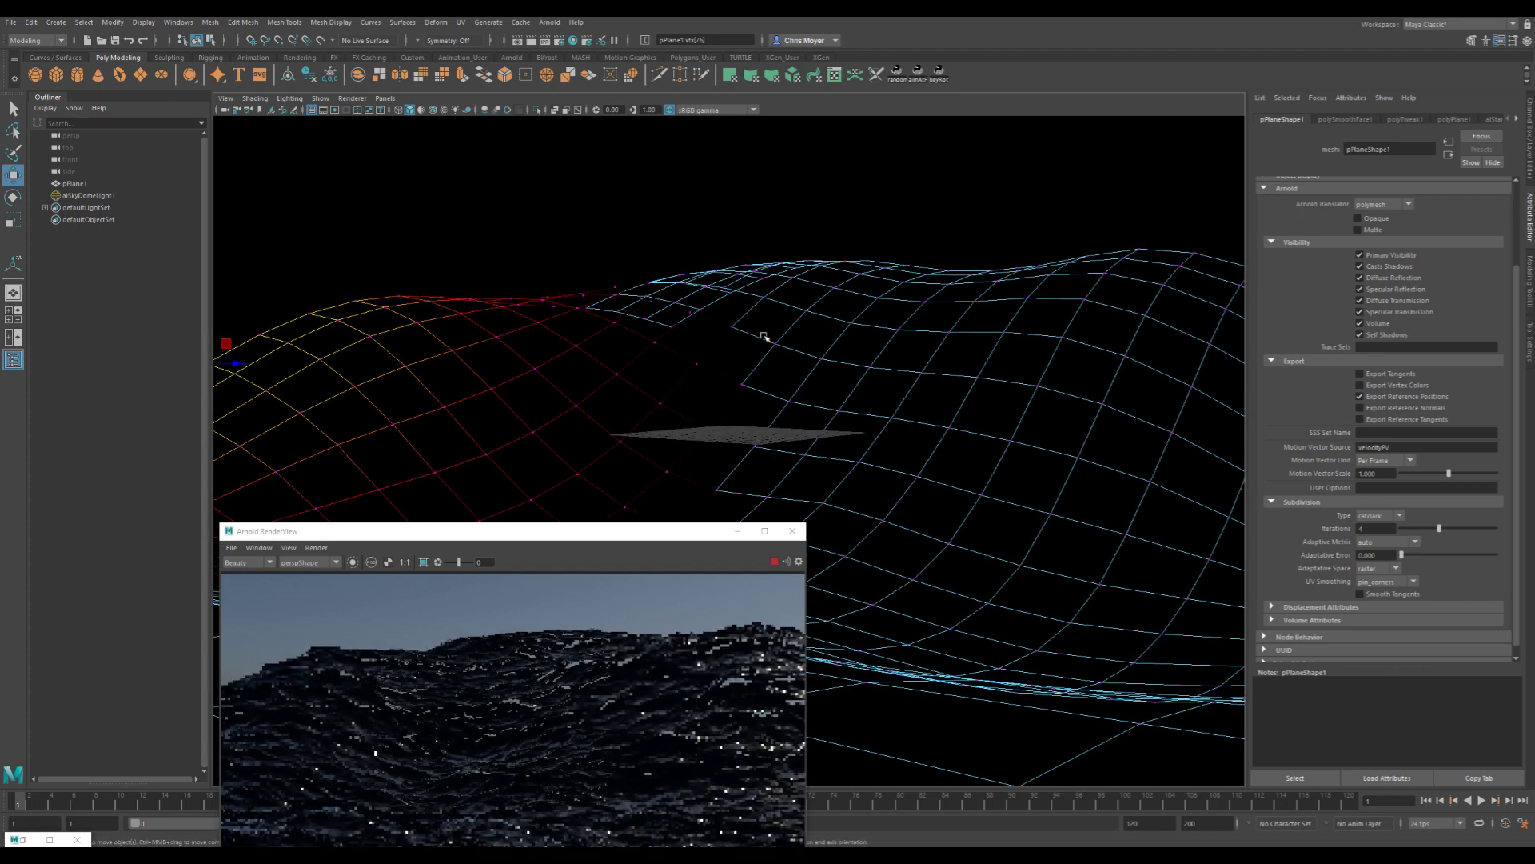
alt+drag(760, 342, 853, 363)
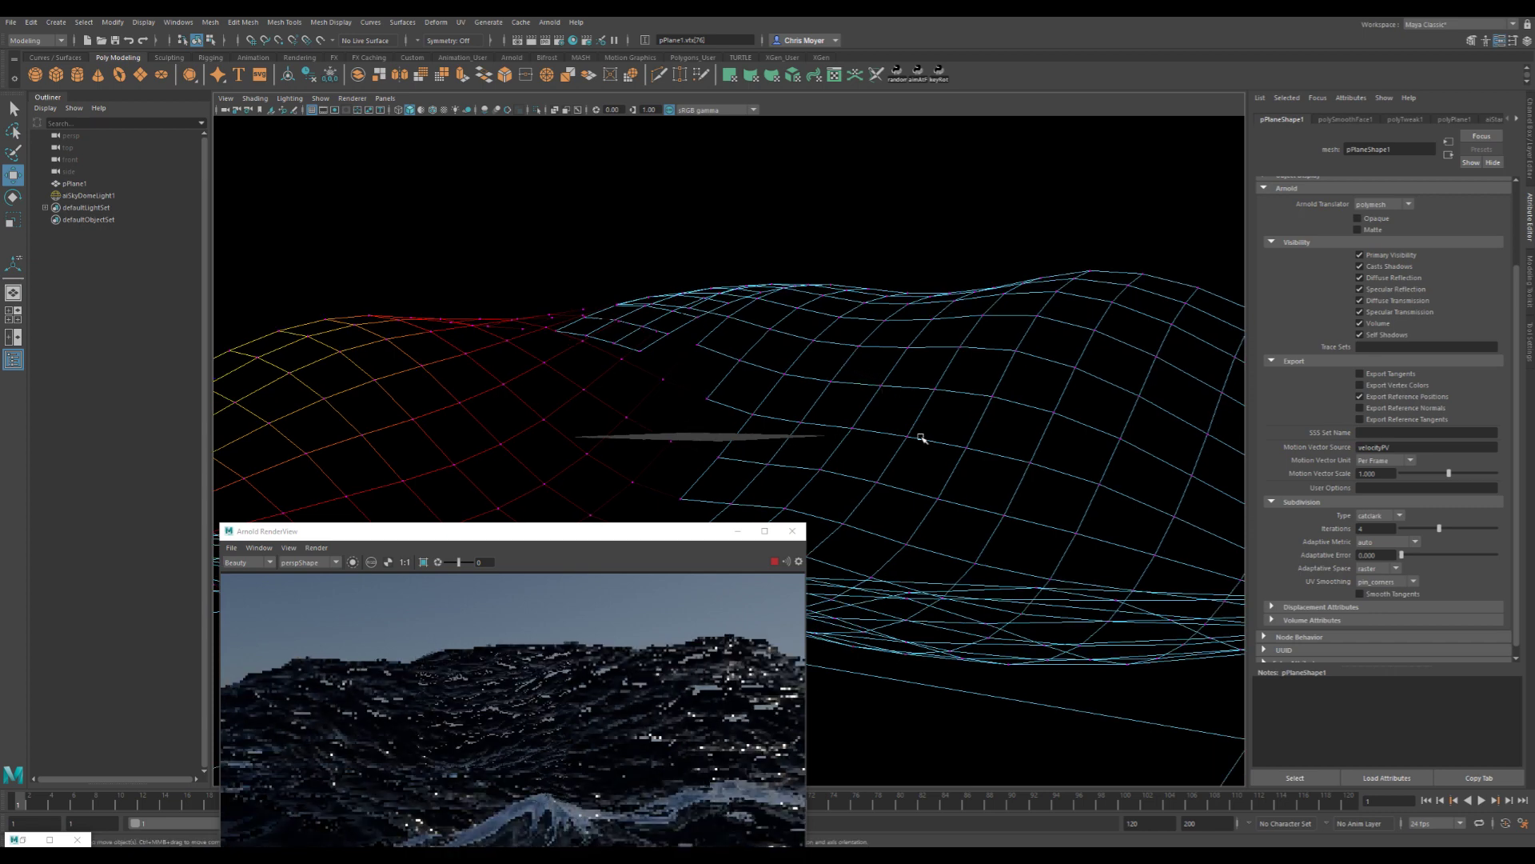
alt+drag(925, 435, 919, 429)
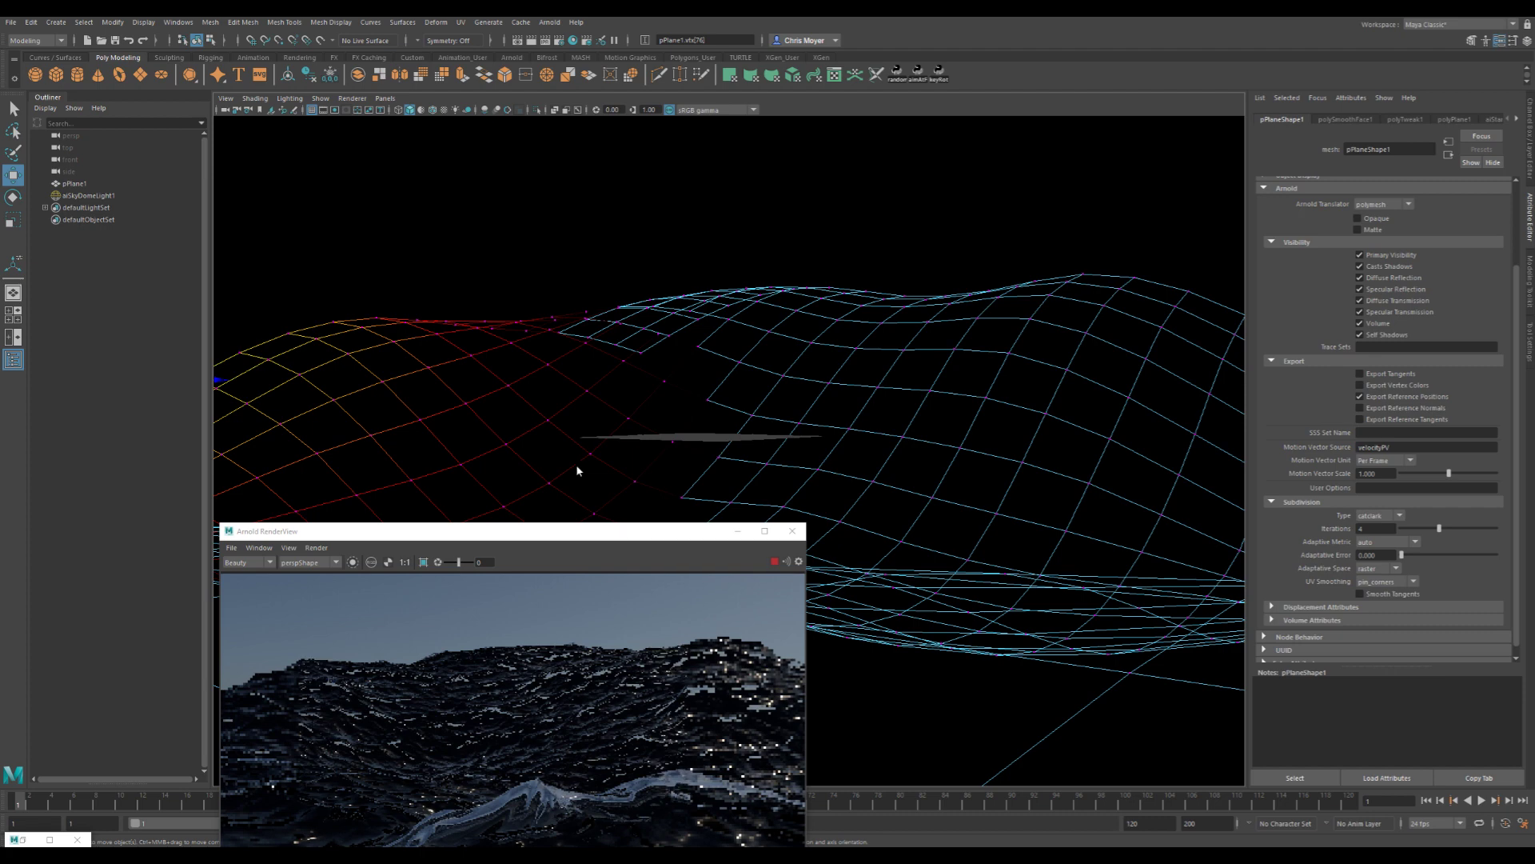
drag(580, 531, 452, 352)
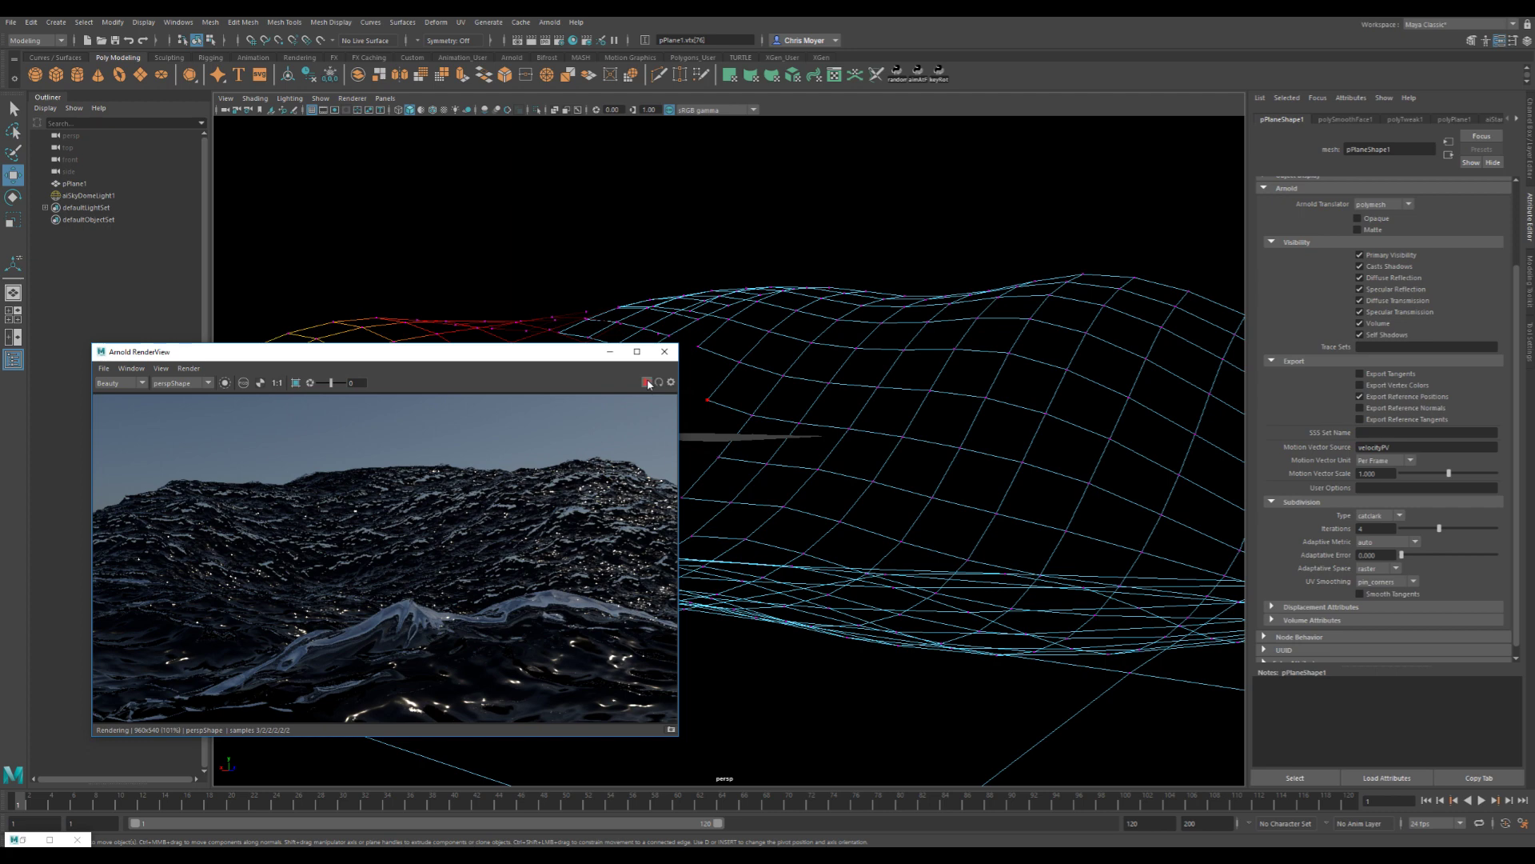
click(664, 351)
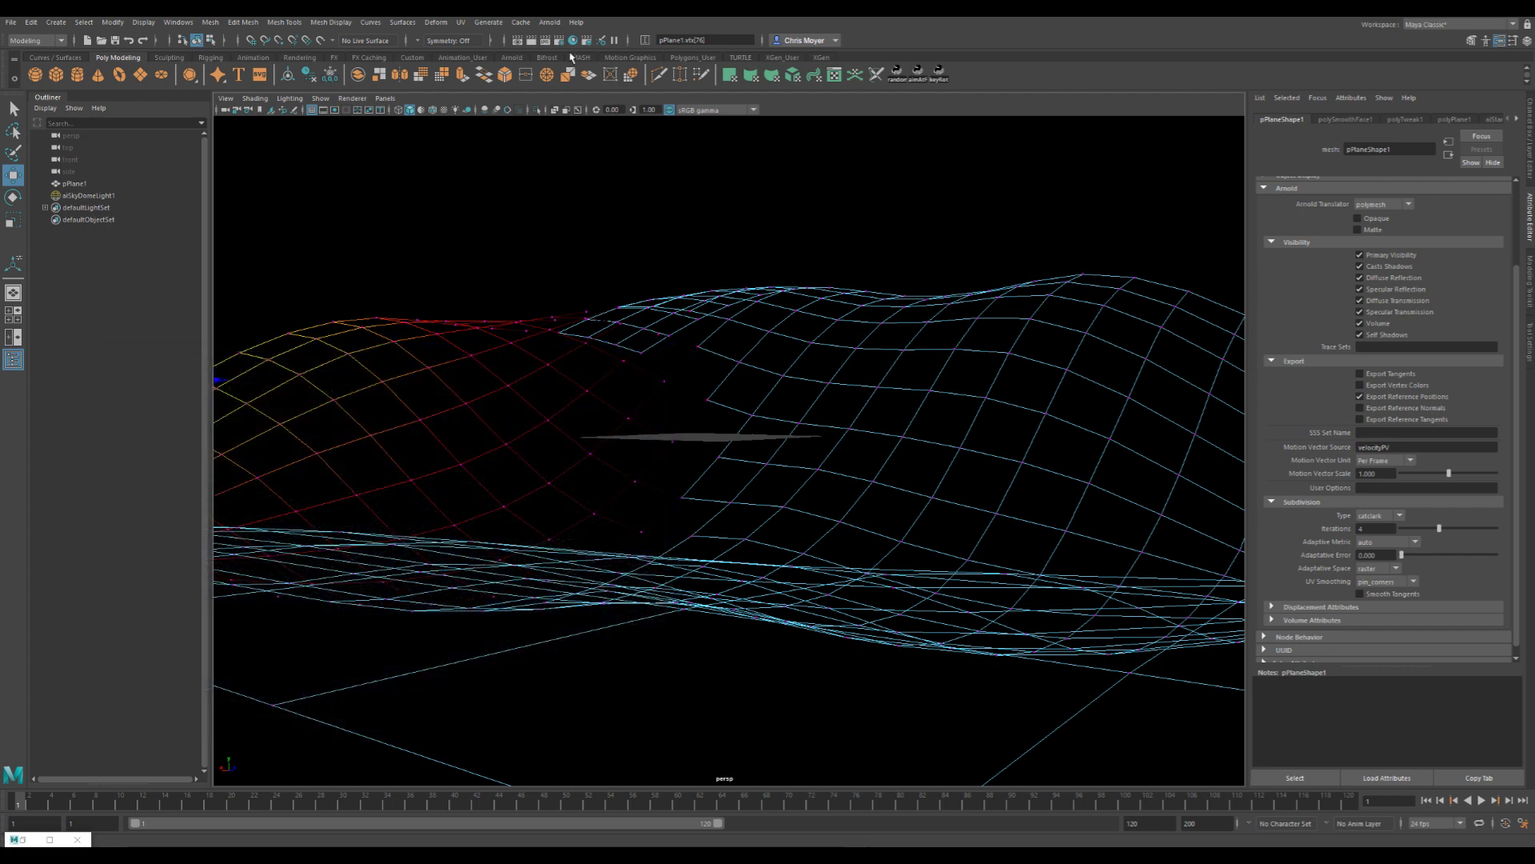
- Raise the Arnold render samples to Camera (AA) 5, Specular 4 and Transmission 4
click(560, 40)
click(947, 153)
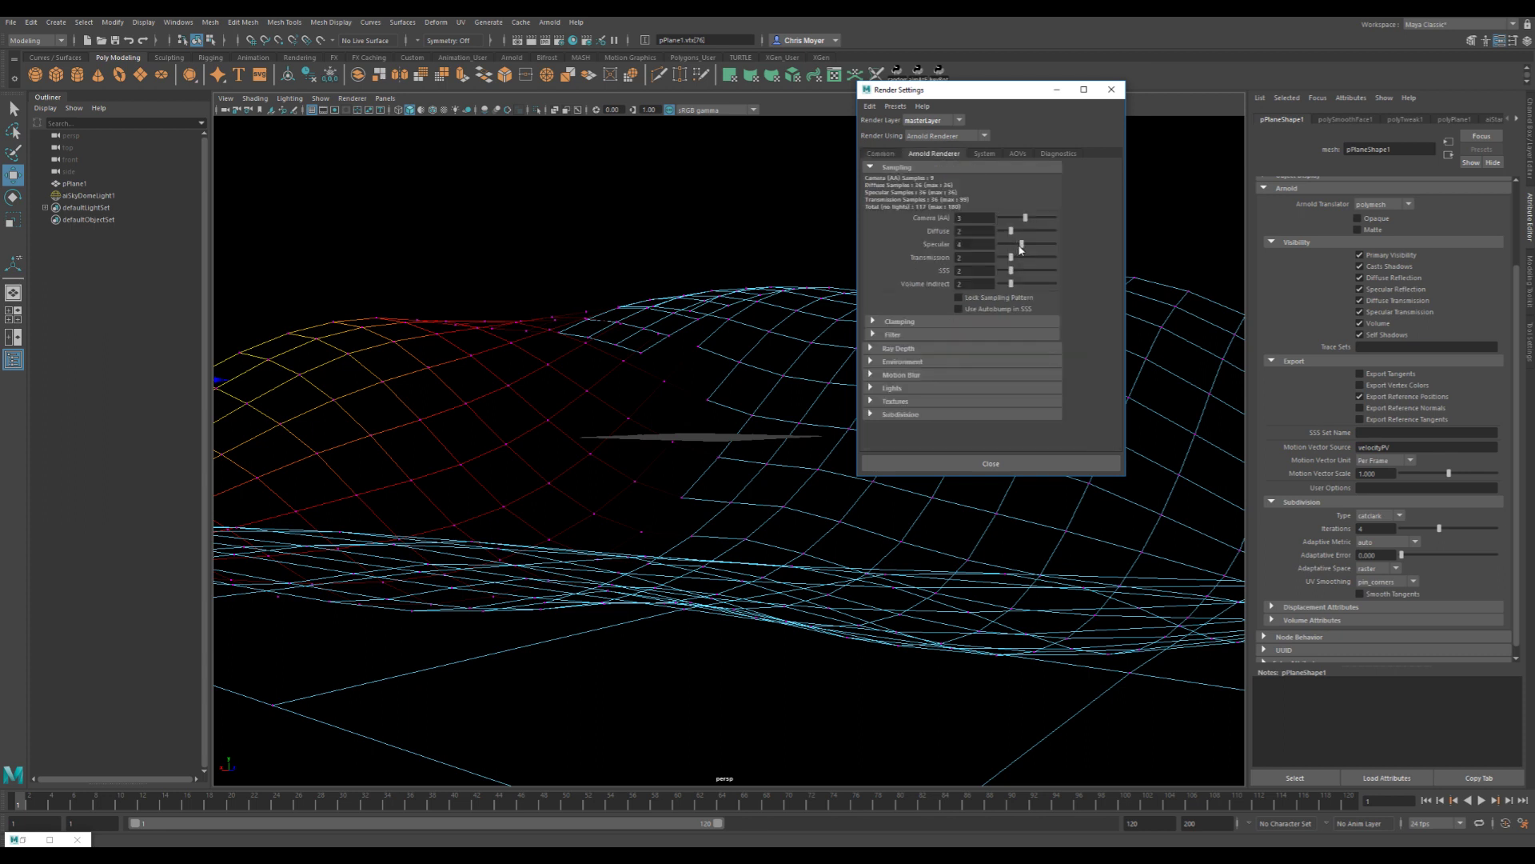
drag(1007, 260, 1019, 265)
click(1009, 462)
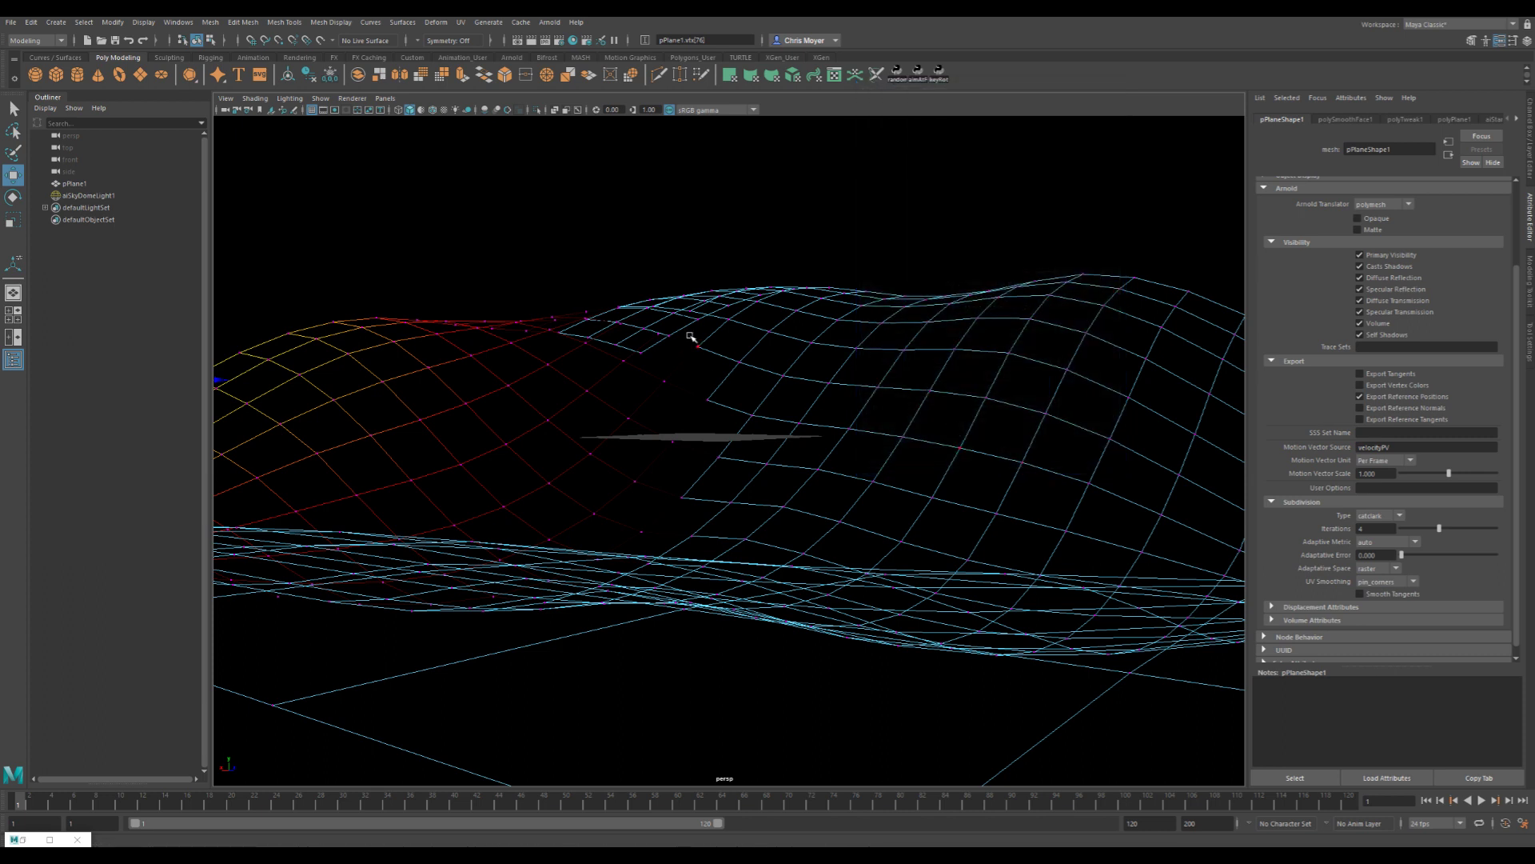
- Set the render image size preset to HD_1080 and render the current frame
click(566, 41)
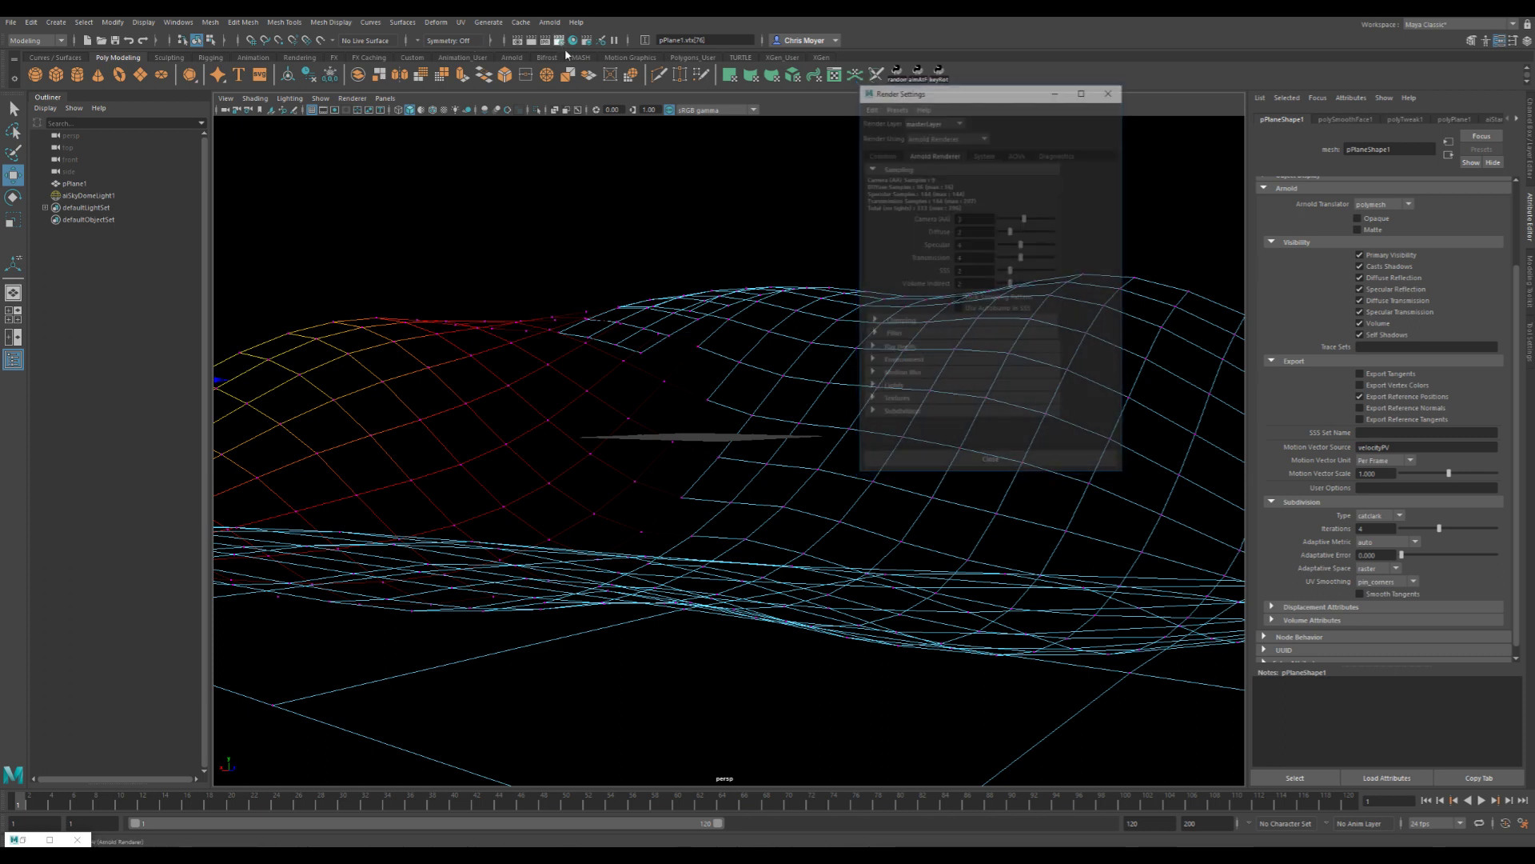
click(880, 153)
scroll(907, 387, down, 3)
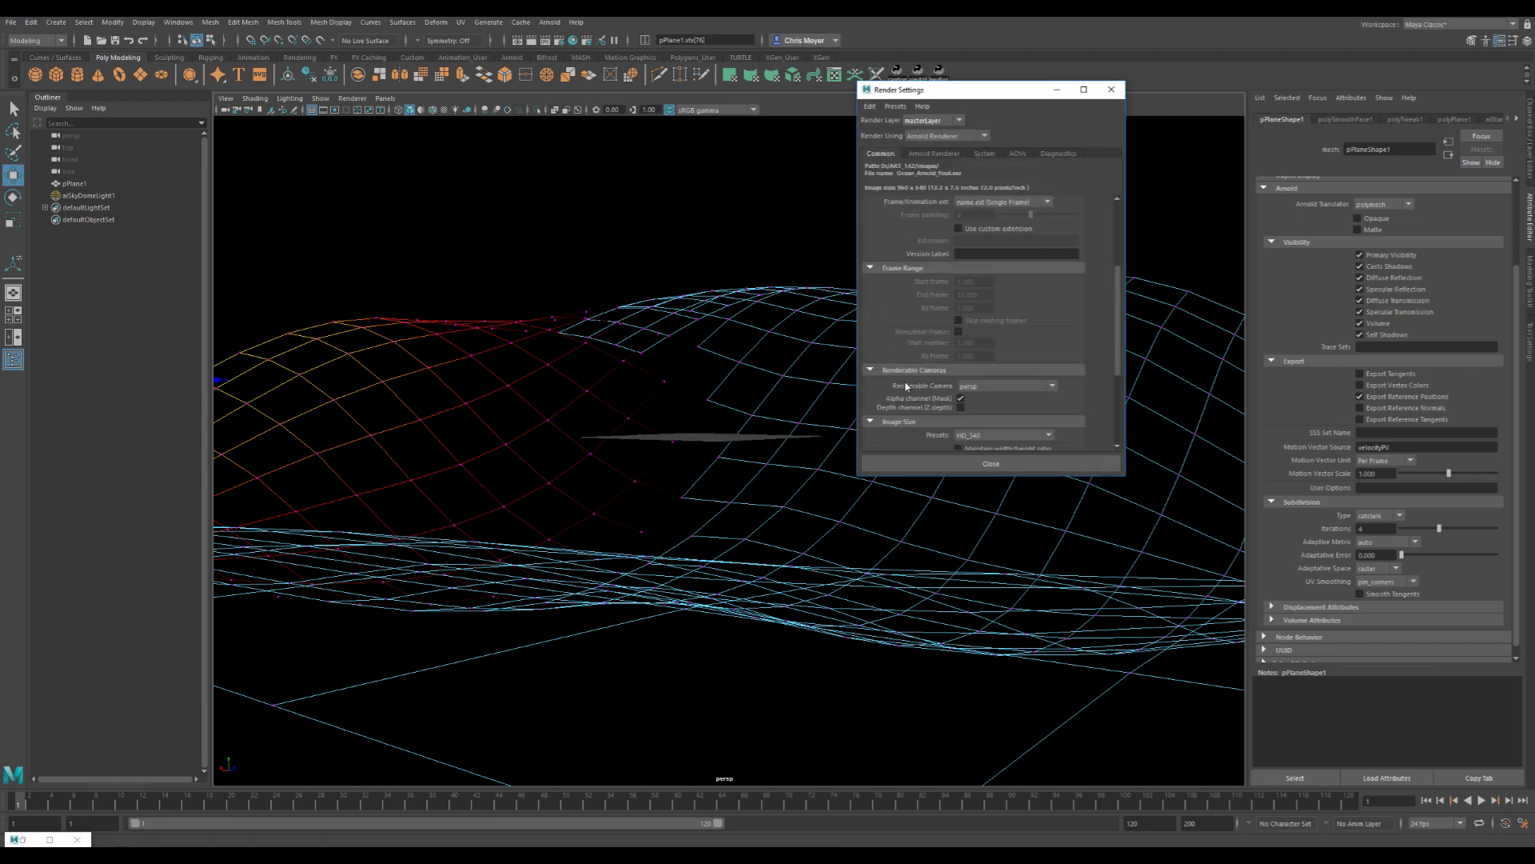
scroll(991, 404, down, 3)
click(999, 366)
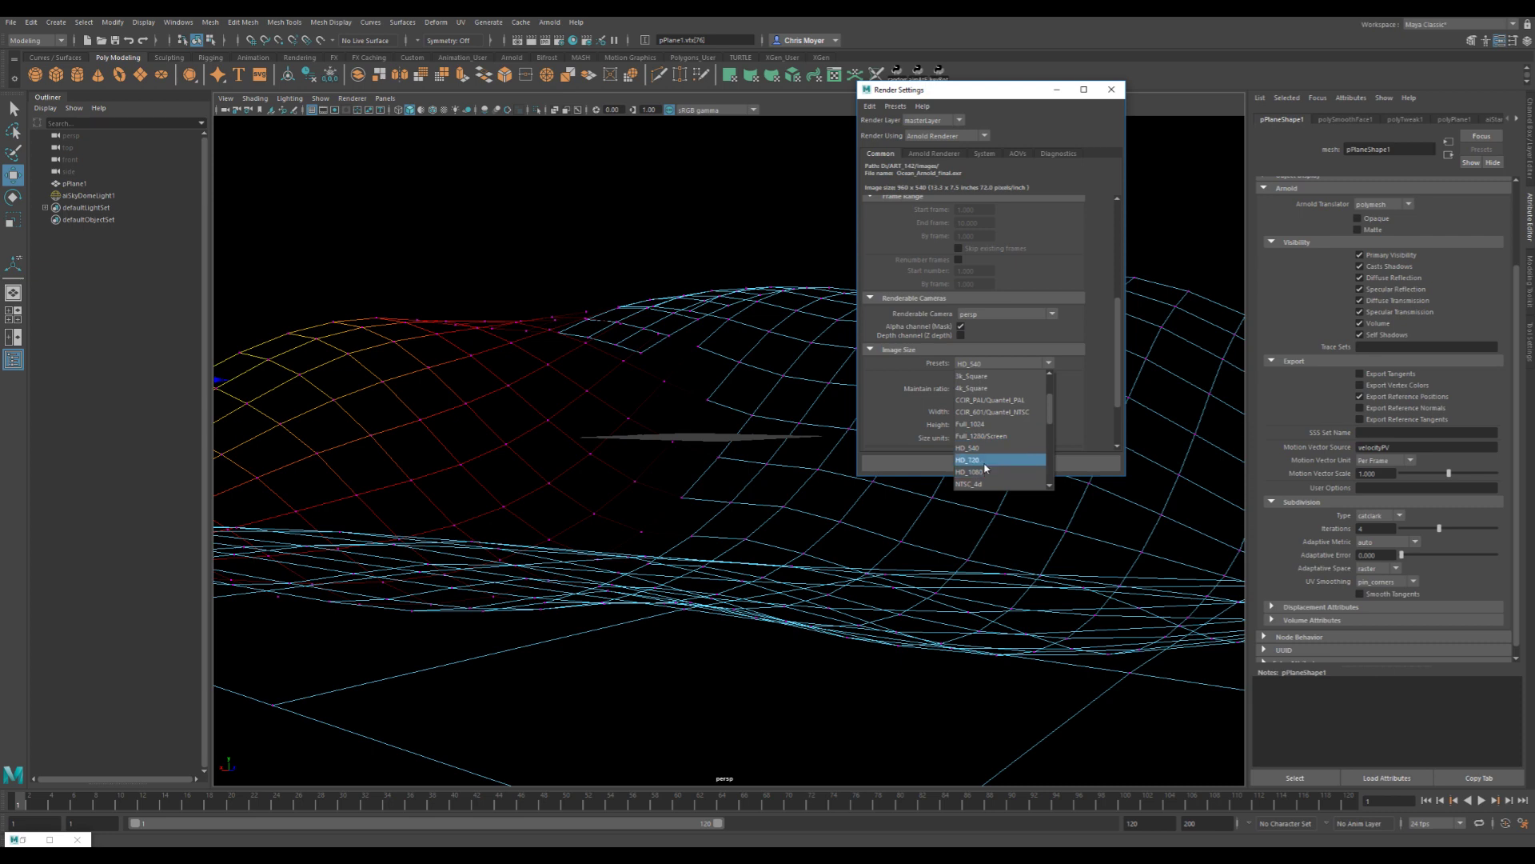
click(992, 471)
click(1111, 90)
click(531, 40)
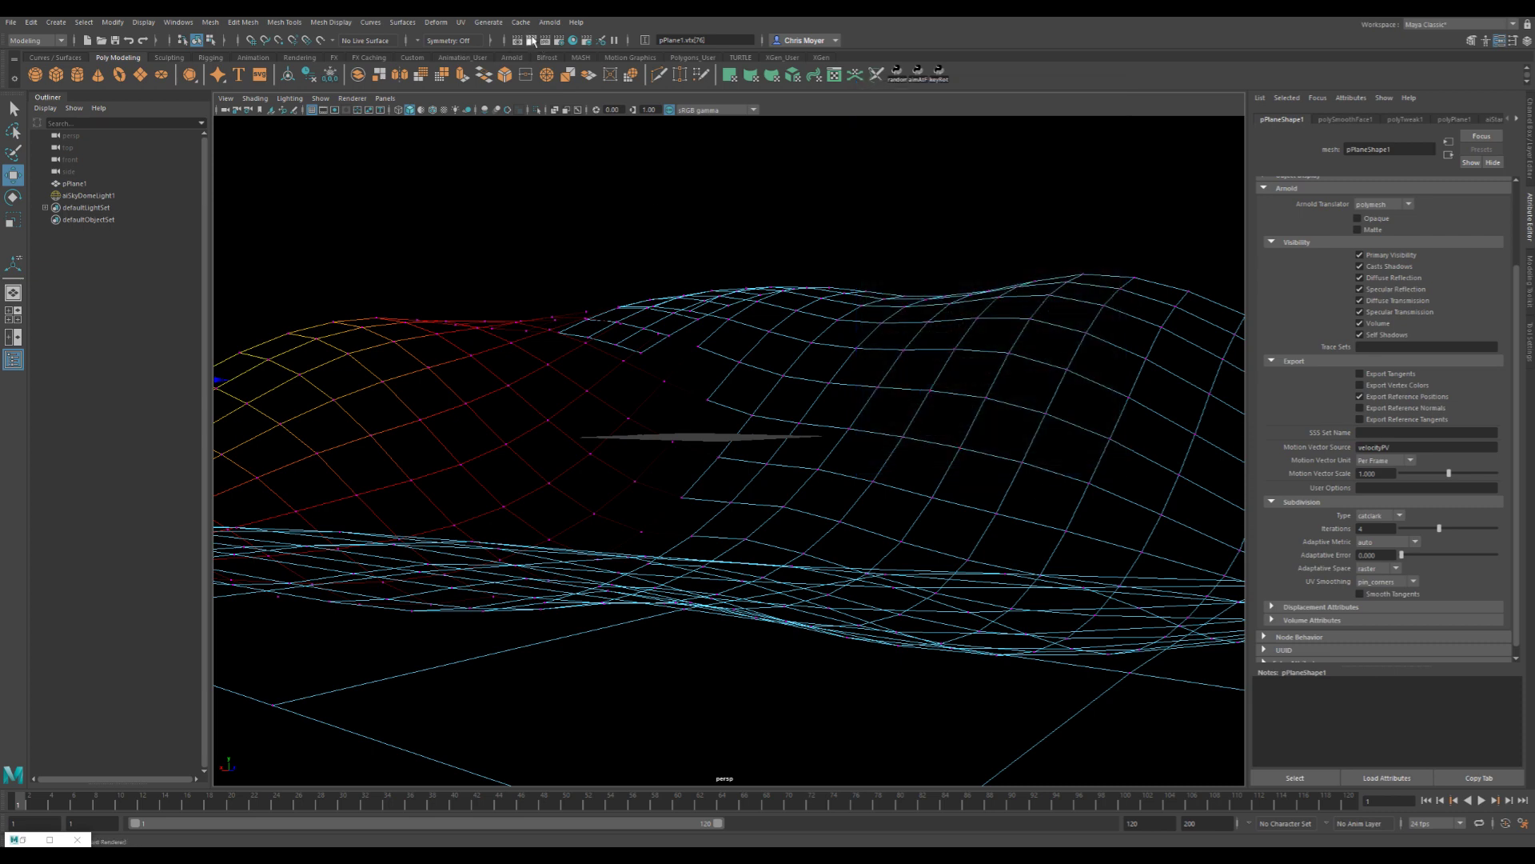